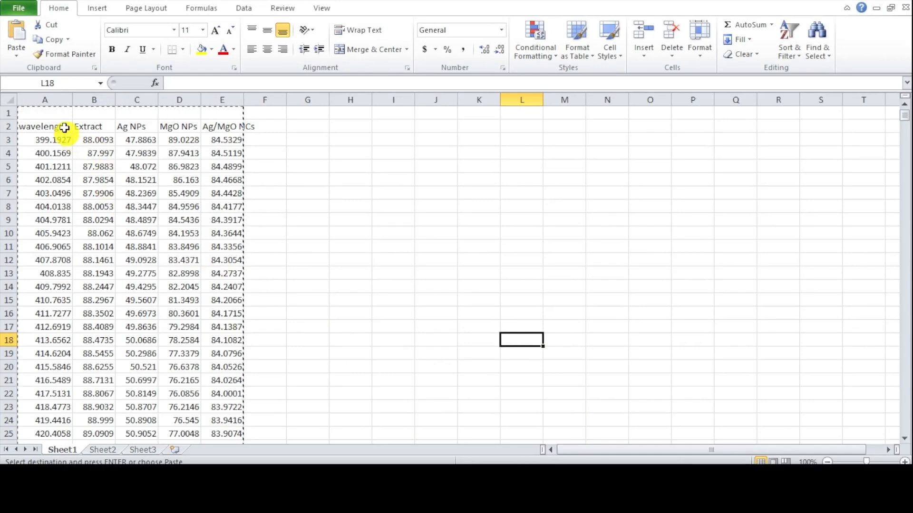
Copy columns A to E of the Excel sheet and paste them into the Origin worksheet from row 1 of column A
{"action": "left_click_drag", "start_coordinate": [57, 99], "coordinate": [218, 179]}
{"action": "right_click", "coordinate": [198, 178]}
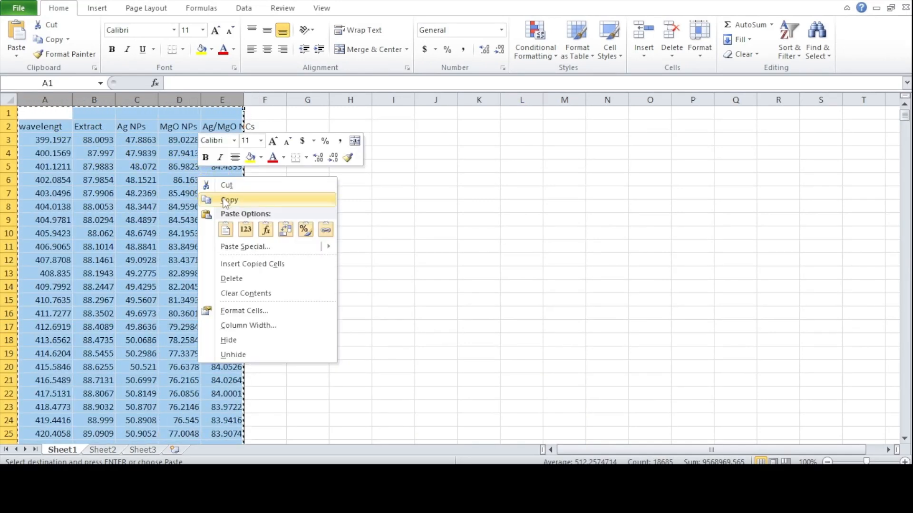
{"action": "left_click", "coordinate": [224, 200]}
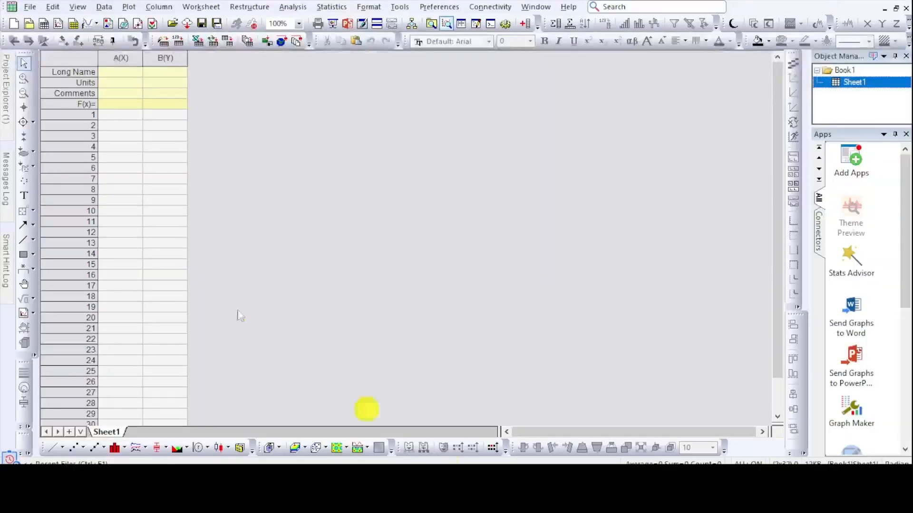
{"action": "left_click", "coordinate": [115, 118]}
{"action": "right_click", "coordinate": [115, 119]}
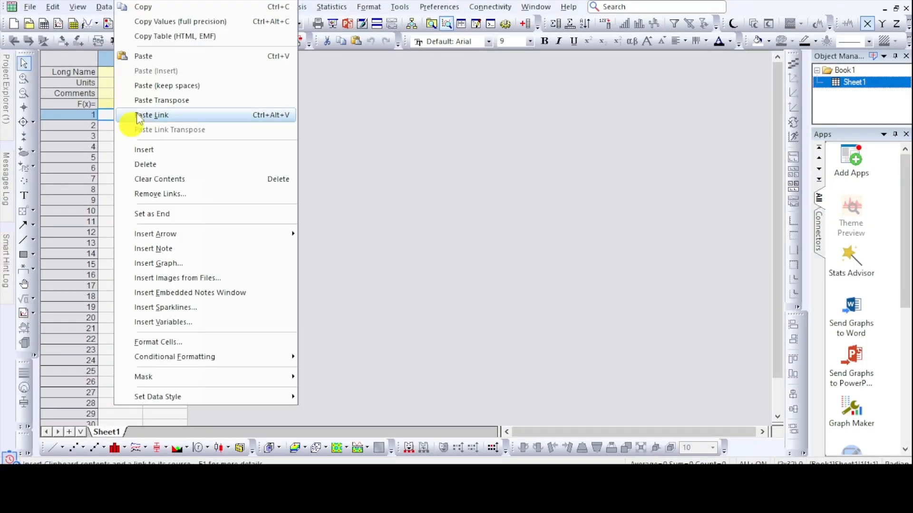
{"action": "left_click", "coordinate": [150, 59]}
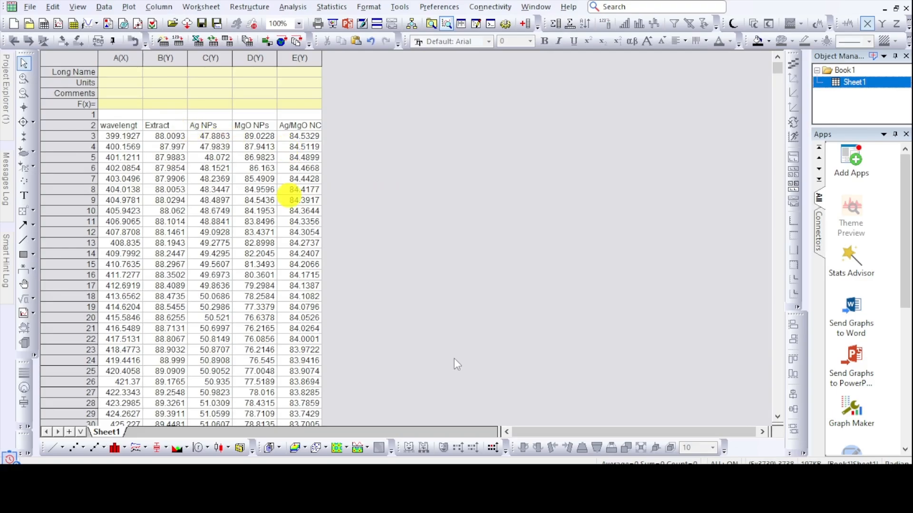
Copy the heading row, wavelengt to Ag/MgO NCs, from the Excel sheet into the Long Name row of the Origin worksheet
{"action": "key", "text": "alt+Tab"}
{"action": "left_click", "coordinate": [406, 219]}
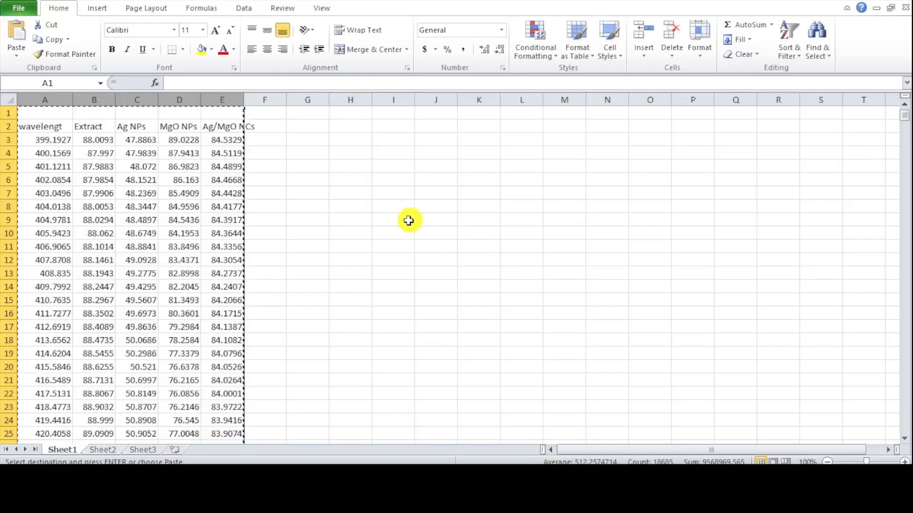
{"action": "left_click_drag", "start_coordinate": [34, 124], "coordinate": [235, 126]}
{"action": "right_click", "coordinate": [233, 124]}
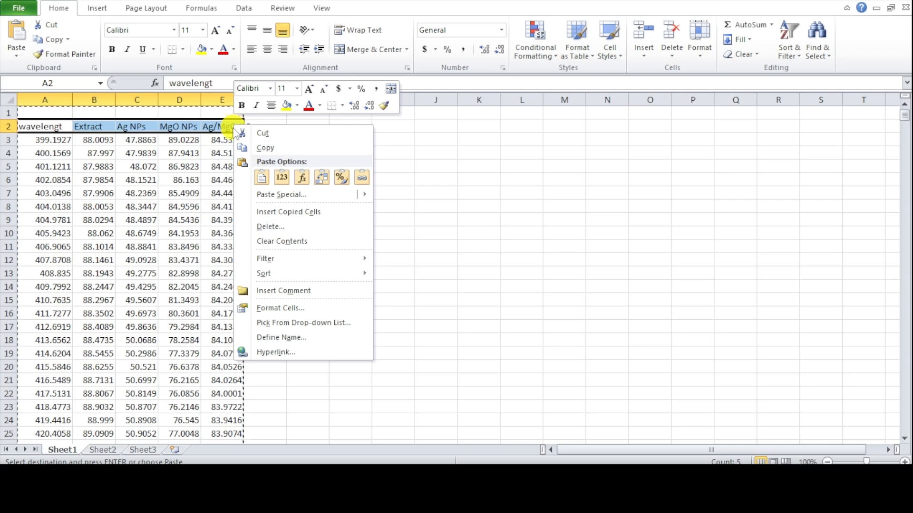
{"action": "left_click", "coordinate": [264, 147]}
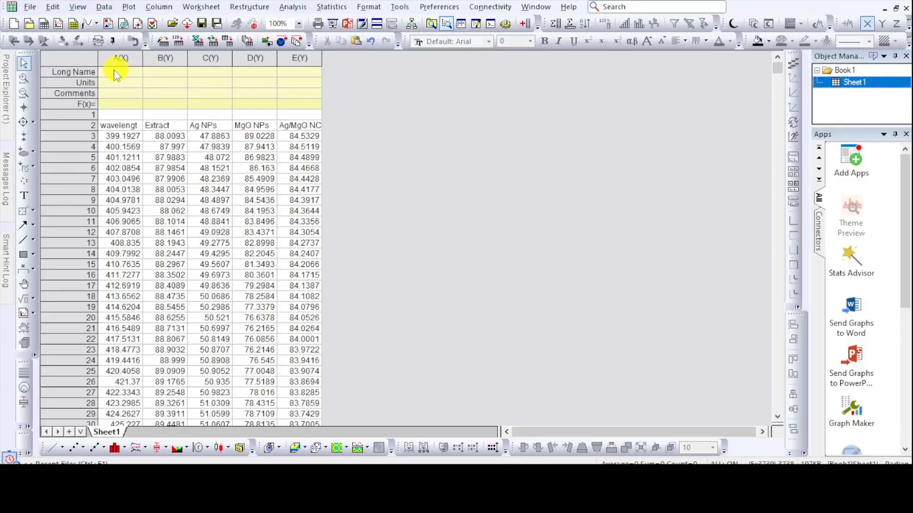
{"action": "right_click", "coordinate": [114, 71]}
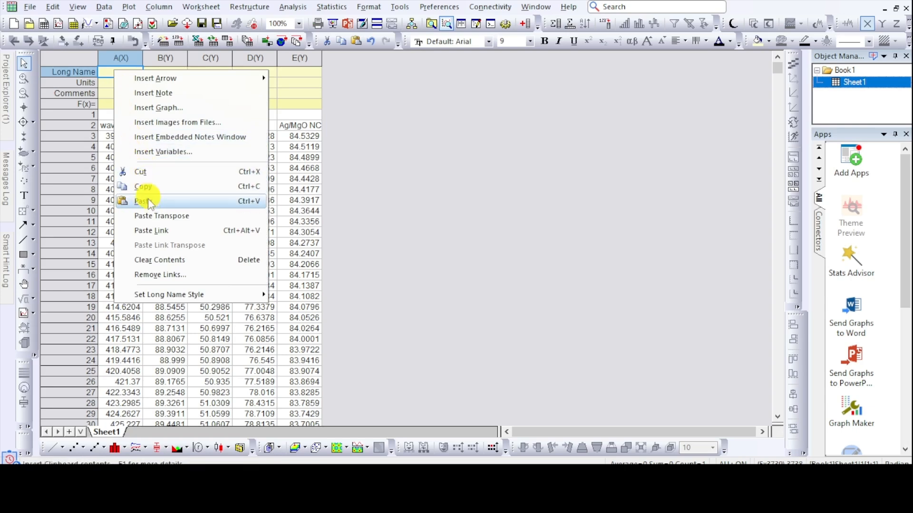
{"action": "left_click", "coordinate": [150, 202]}
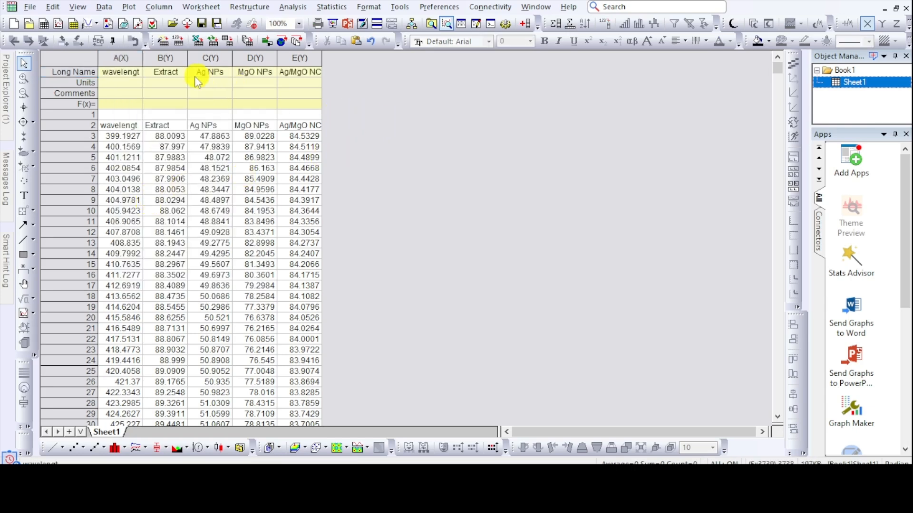
Delete the empty first data row of the worksheet and select columns A through E
{"action": "right_click", "coordinate": [78, 117]}
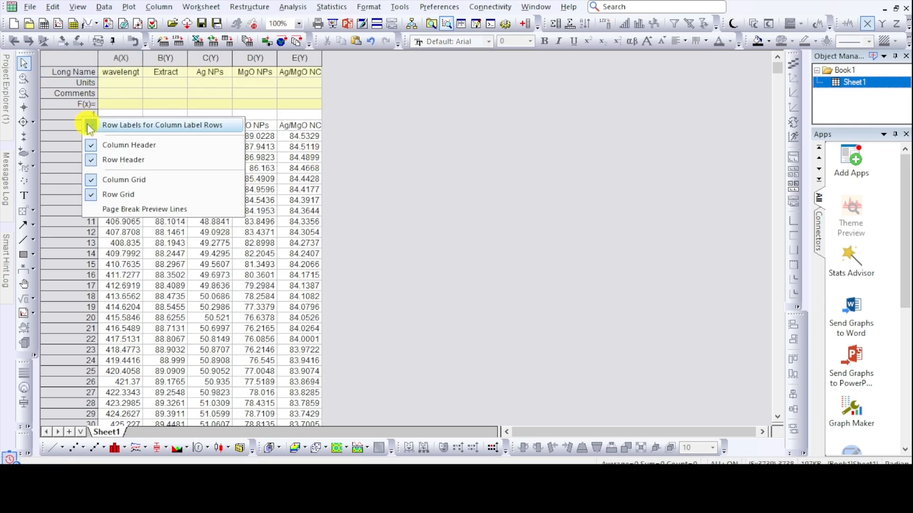
{"action": "left_click", "coordinate": [440, 140]}
{"action": "left_click_drag", "start_coordinate": [123, 116], "coordinate": [305, 117]}
{"action": "right_click", "coordinate": [209, 112]}
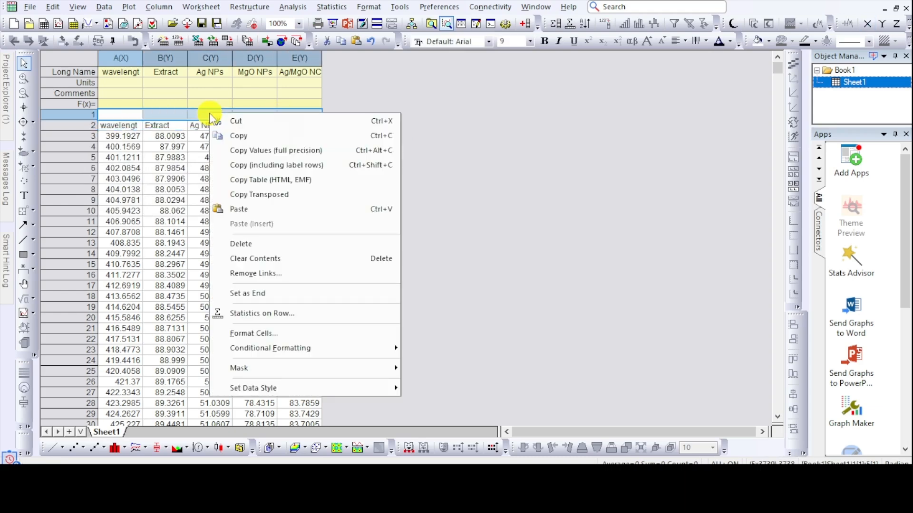
{"action": "left_click", "coordinate": [233, 244]}
{"action": "left_click", "coordinate": [440, 161]}
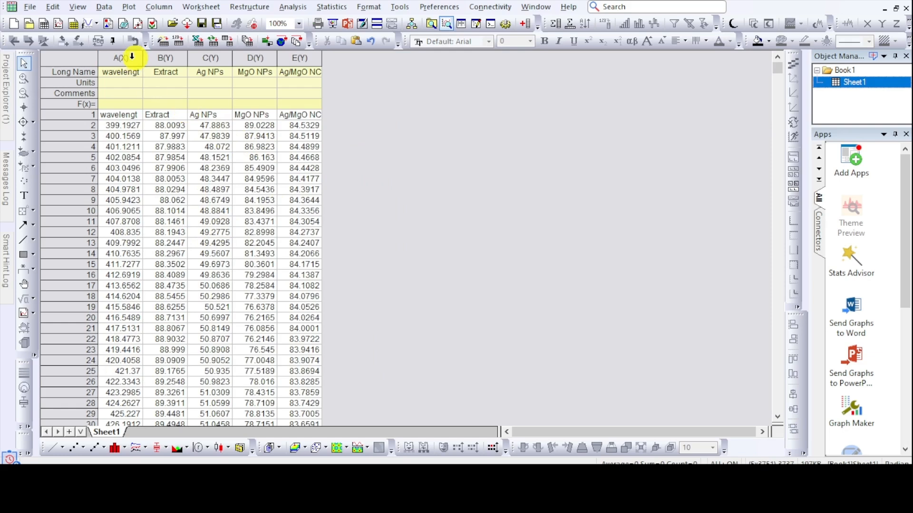
{"action": "left_click_drag", "start_coordinate": [132, 57], "coordinate": [304, 119]}
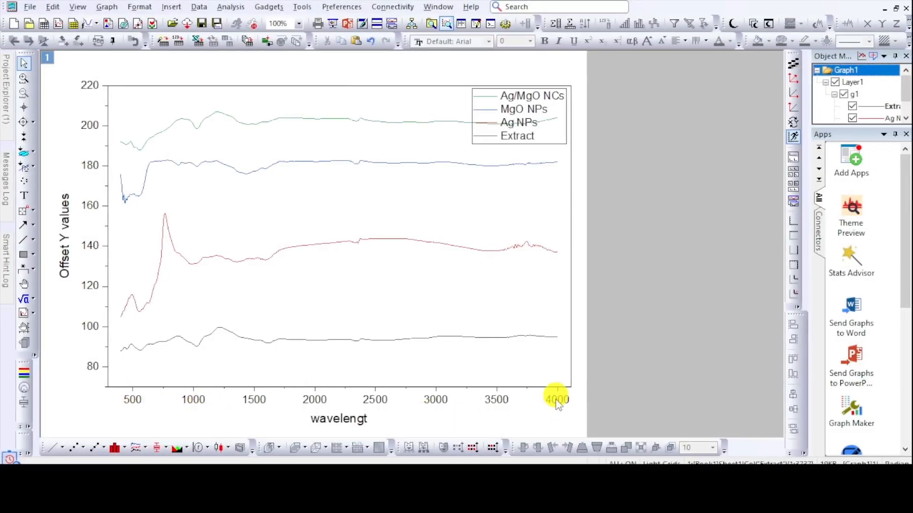
Set the graph's X axis scale to run from 4000 to 400
{"action": "left_click", "coordinate": [541, 389]}
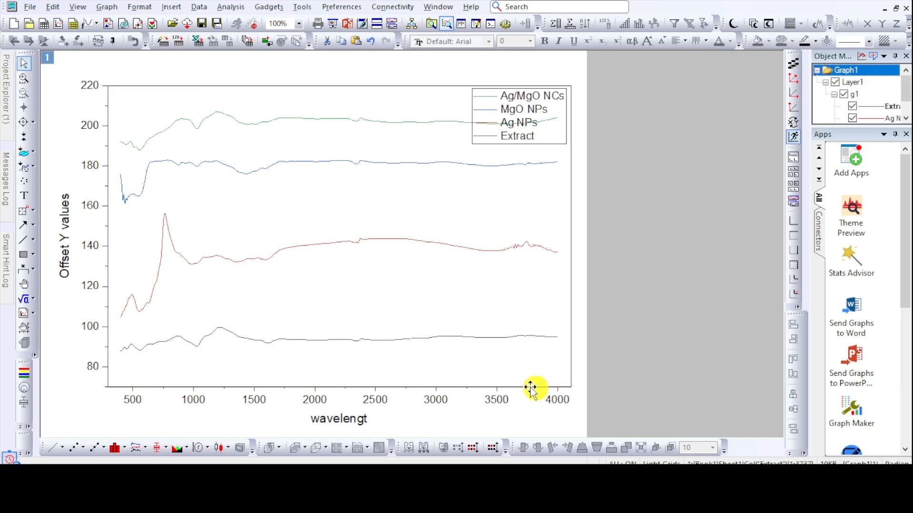
{"action": "double_click", "coordinate": [541, 392]}
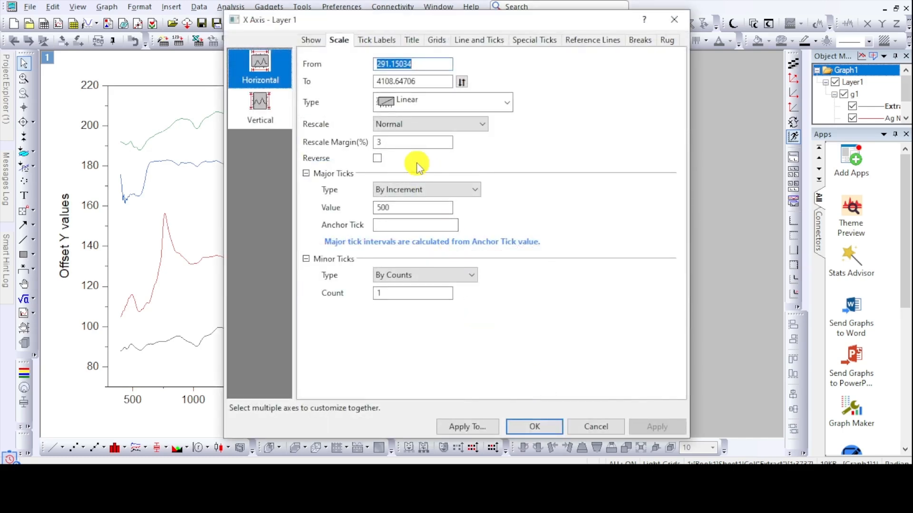
{"action": "type", "text": "400"}
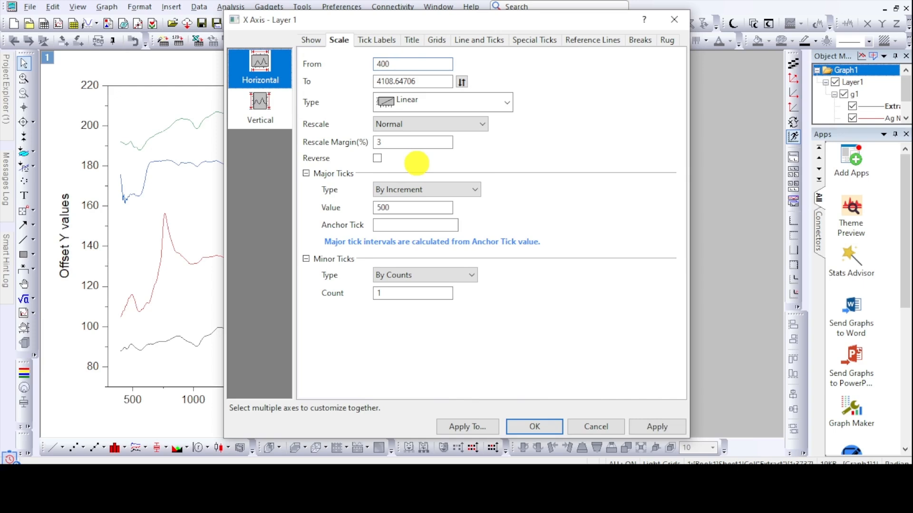
{"action": "type", "text": "0"}
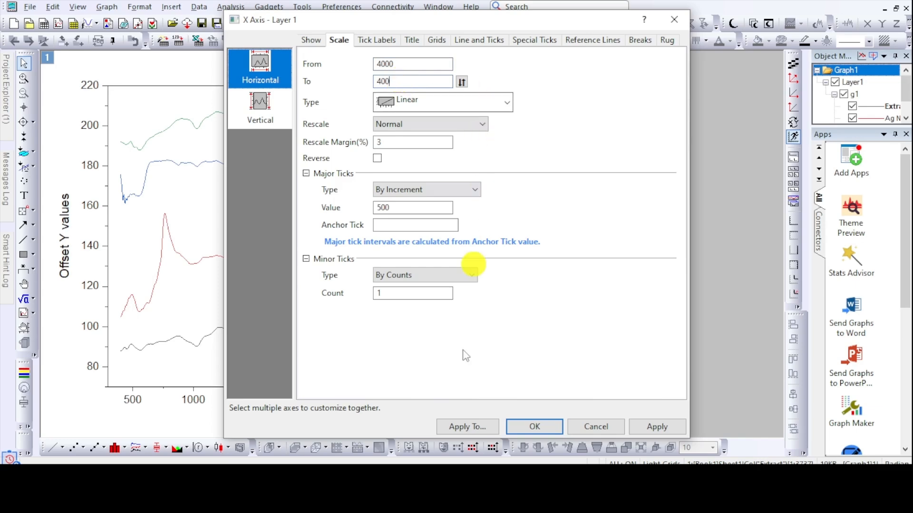
{"action": "left_click", "coordinate": [534, 426]}
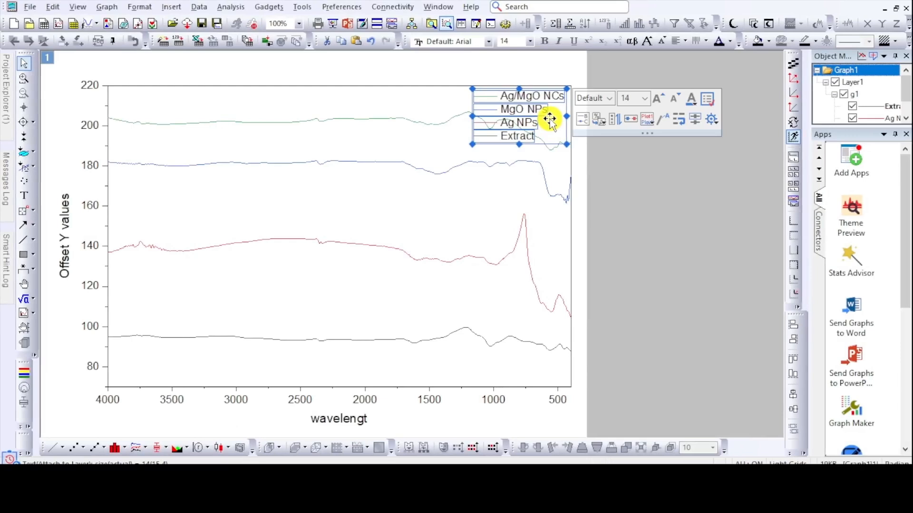
Move the legend outside the plot frame, beside its upper right corner, and set the line width of all four curves to 3
{"action": "left_click_drag", "start_coordinate": [550, 118], "coordinate": [658, 138]}
{"action": "left_click", "coordinate": [450, 123]}
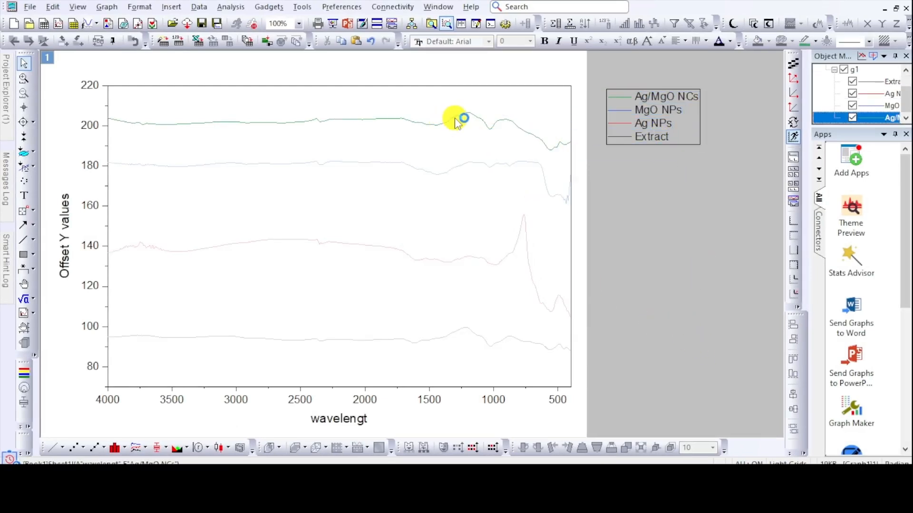
{"action": "left_click", "coordinate": [492, 75]}
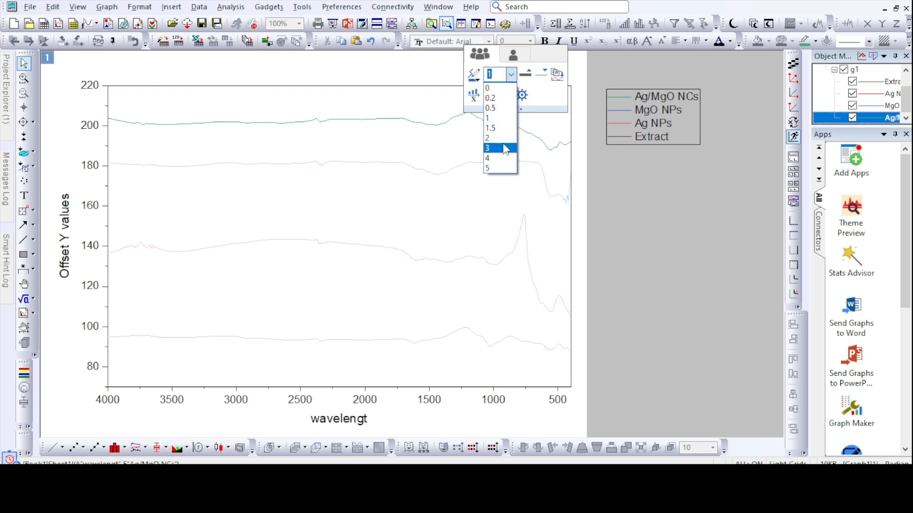
{"action": "left_click", "coordinate": [503, 144]}
{"action": "left_click", "coordinate": [676, 256]}
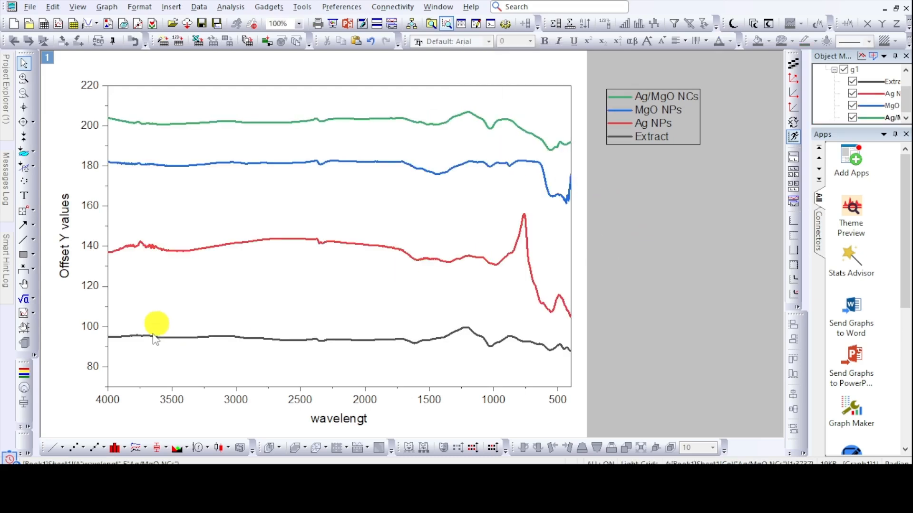
Set both the major and minor tick styles of the bottom X axis to None
{"action": "left_click", "coordinate": [108, 387]}
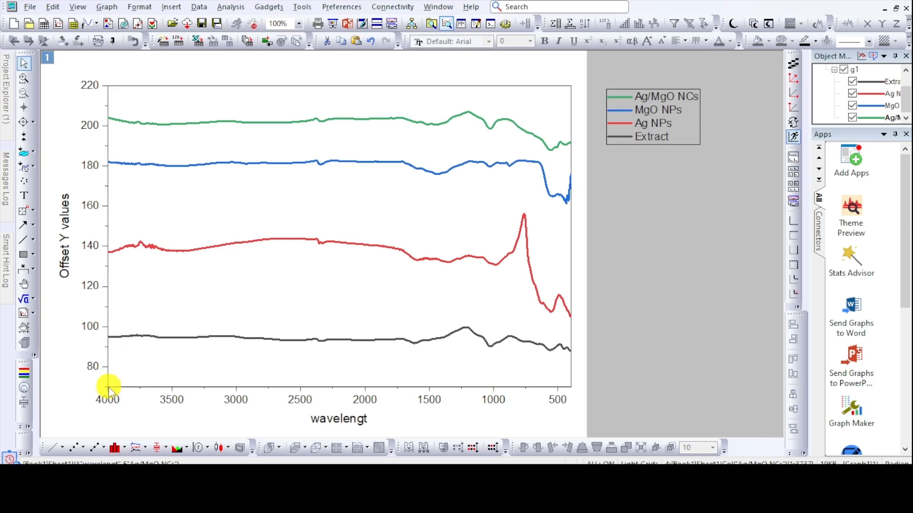
{"action": "double_click", "coordinate": [108, 388]}
{"action": "left_click", "coordinate": [490, 40]}
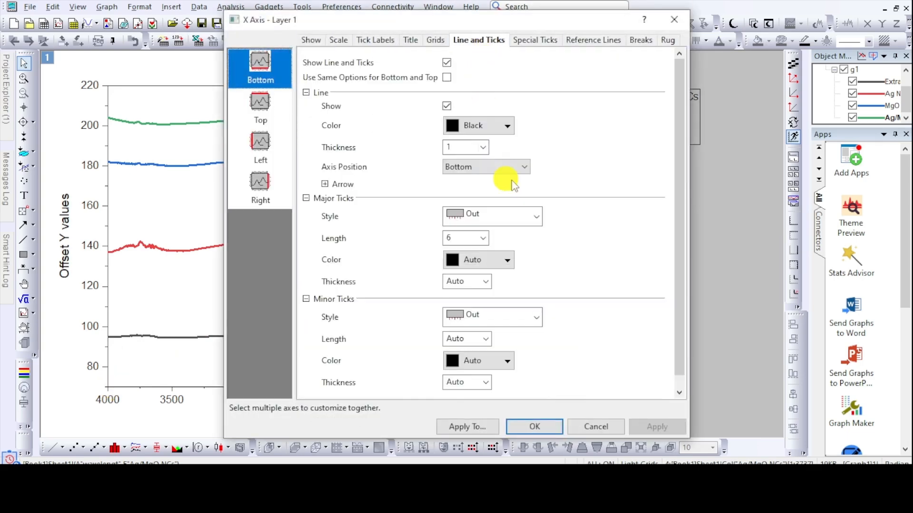
{"action": "left_click", "coordinate": [535, 217]}
{"action": "left_click", "coordinate": [494, 280]}
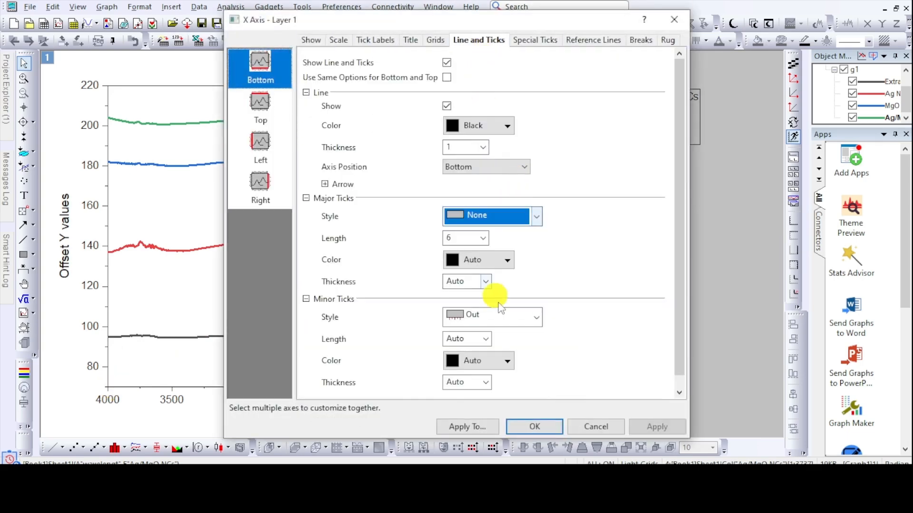
{"action": "left_click", "coordinate": [522, 317]}
{"action": "left_click", "coordinate": [464, 381]}
{"action": "left_click", "coordinate": [535, 426]}
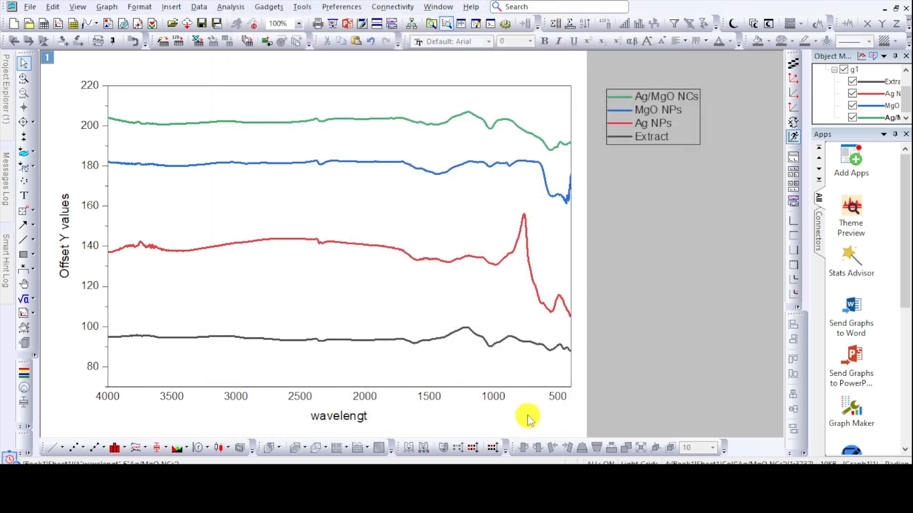
Set the line thickness of the left Y axis to 5
{"action": "left_click", "coordinate": [106, 377]}
{"action": "double_click", "coordinate": [106, 376]}
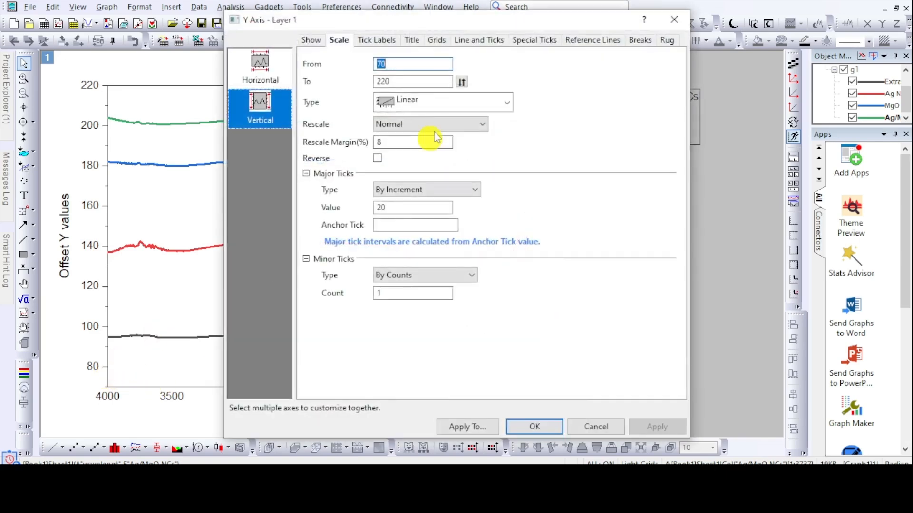
{"action": "left_click", "coordinate": [478, 41]}
{"action": "left_click", "coordinate": [473, 147]}
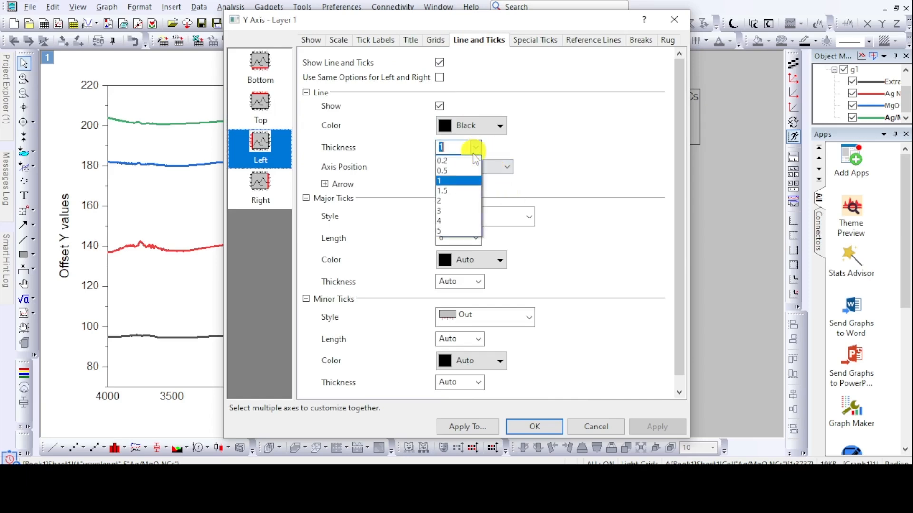
{"action": "left_click", "coordinate": [449, 225]}
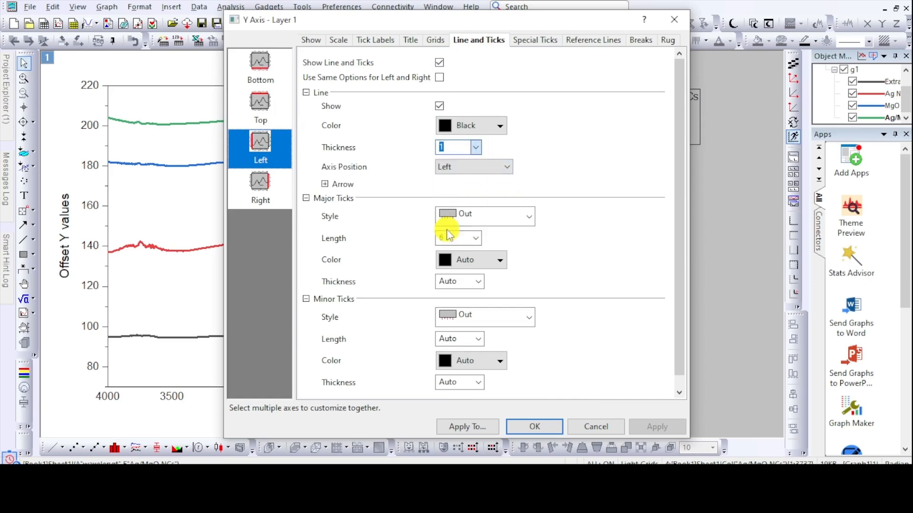
{"action": "left_click", "coordinate": [535, 423]}
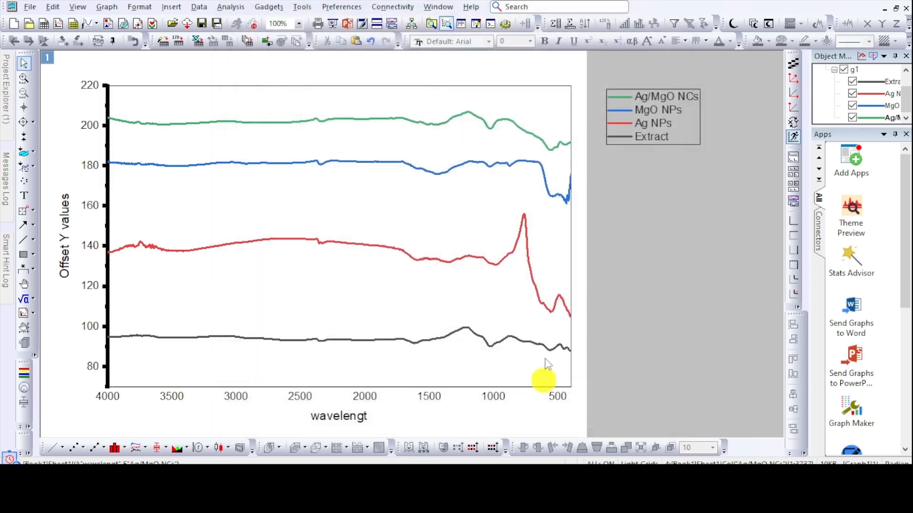
Set the line thickness of the bottom X axis to 5
{"action": "double_click", "coordinate": [323, 389]}
{"action": "left_click", "coordinate": [495, 41]}
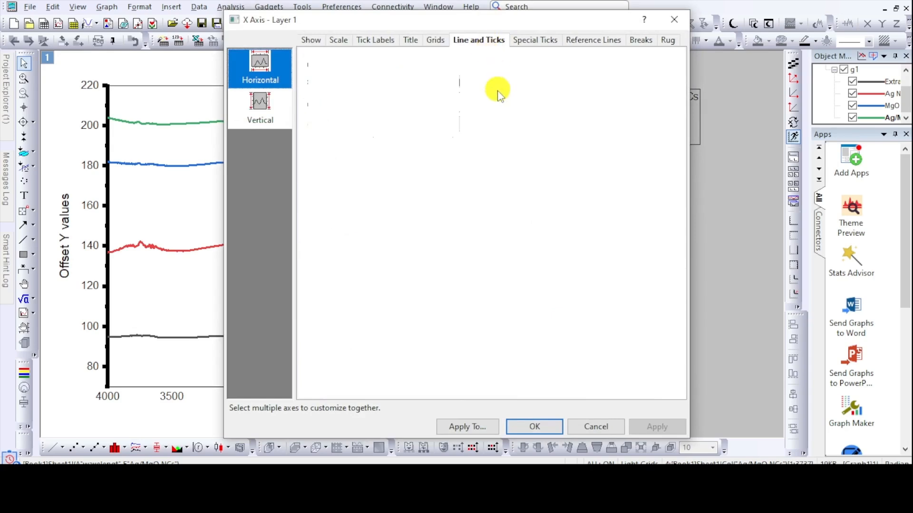
{"action": "left_click", "coordinate": [483, 147]}
{"action": "left_click", "coordinate": [472, 236]}
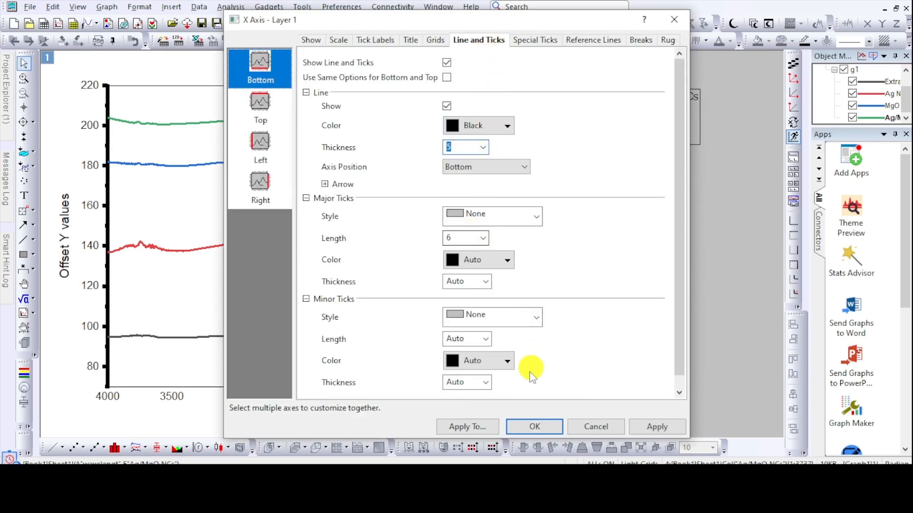
{"action": "left_click", "coordinate": [539, 426]}
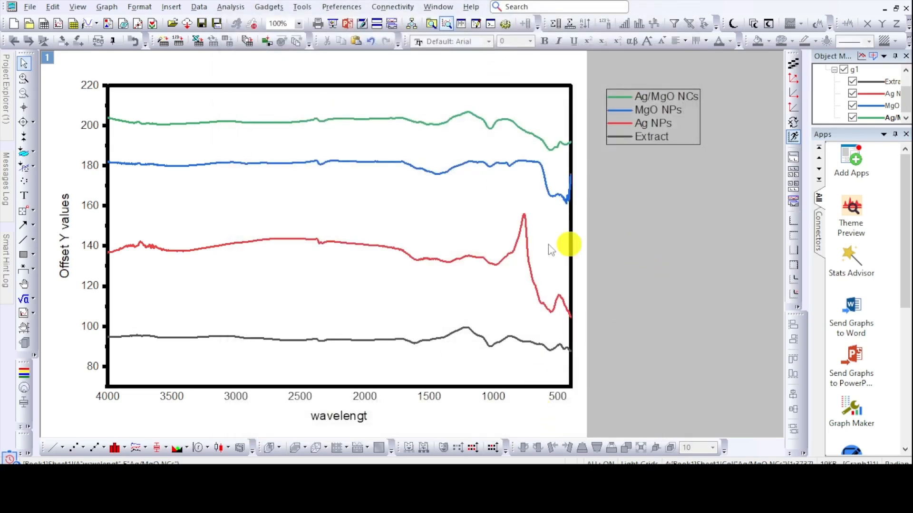
Format the Y axis tick labels in bold Times New Roman at size 20
{"action": "left_click", "coordinate": [89, 87]}
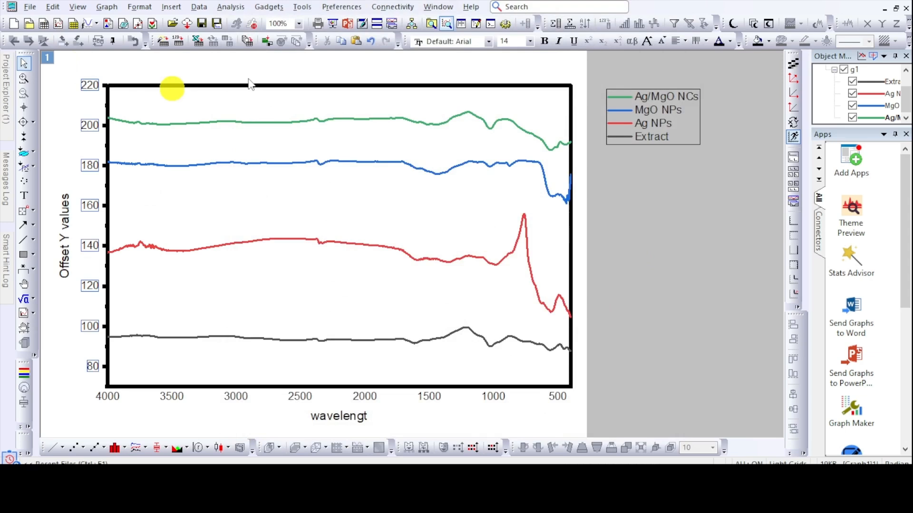
{"action": "left_click", "coordinate": [488, 41]}
{"action": "left_click", "coordinate": [455, 65]}
{"action": "left_click", "coordinate": [530, 41]}
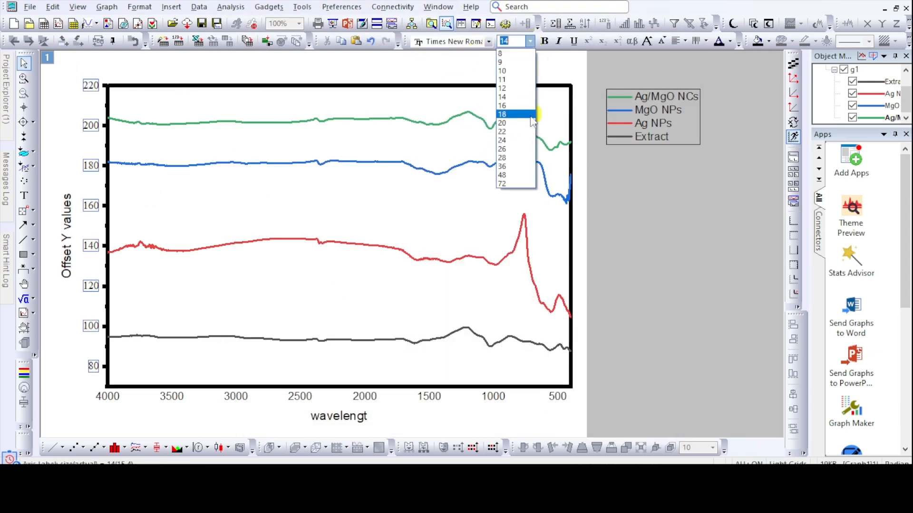
{"action": "left_click", "coordinate": [520, 122]}
{"action": "left_click", "coordinate": [544, 41]}
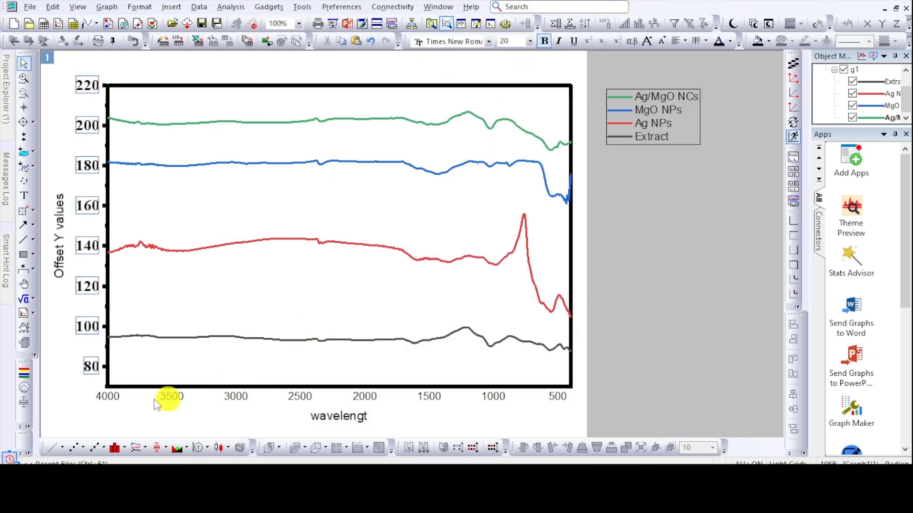
Format the X axis tick labels in bold Times New Roman at size 20
{"action": "left_click", "coordinate": [107, 396]}
{"action": "left_click", "coordinate": [488, 42]}
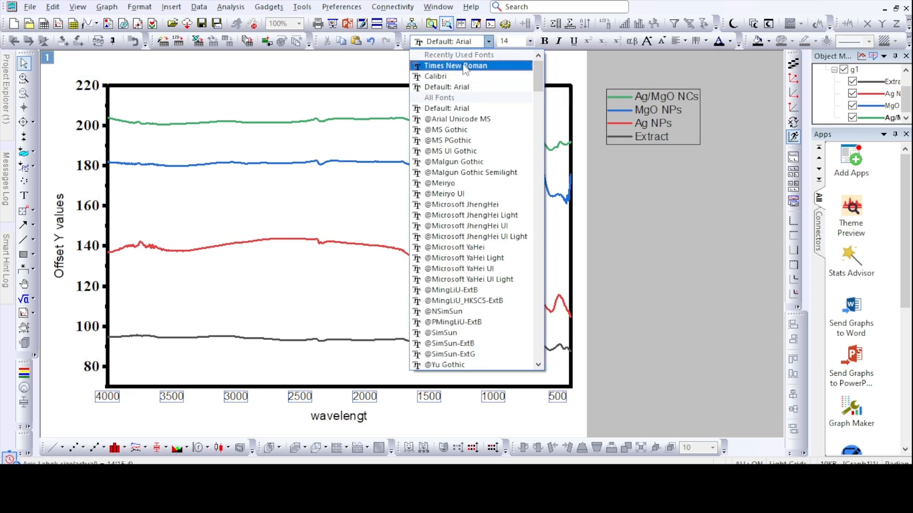
{"action": "left_click", "coordinate": [456, 65]}
{"action": "left_click", "coordinate": [530, 41]}
{"action": "left_click", "coordinate": [513, 124]}
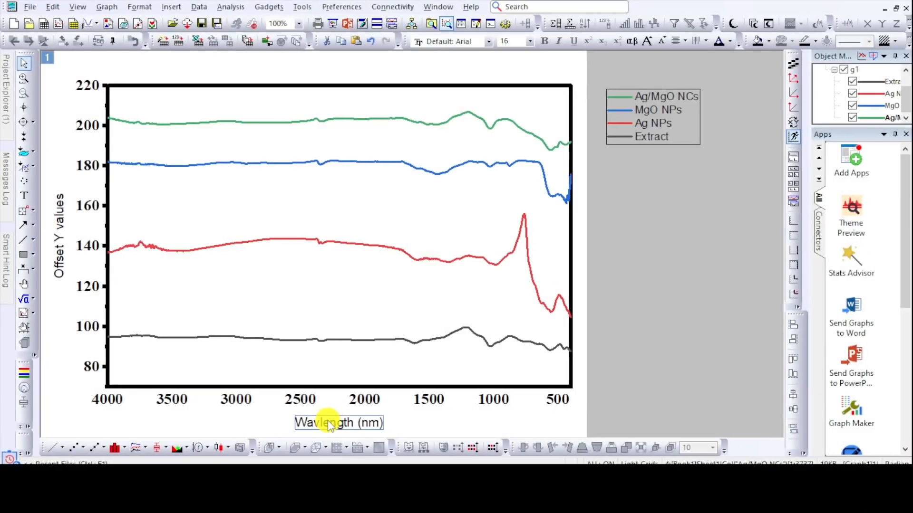
Change the X axis title to "Wavenumber (cm-1)" with the "-1" as superscript
{"action": "double_click", "coordinate": [326, 422]}
{"action": "key", "text": "ctrl+a"}
{"action": "type", "text": "W"}
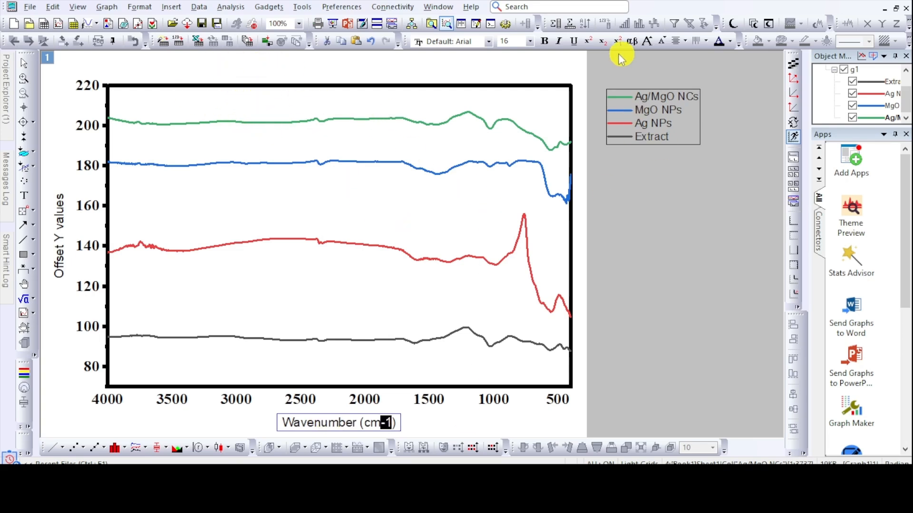
{"action": "left_click", "coordinate": [589, 41]}
Format the whole X axis title in bold Times New Roman at size 20
{"action": "key", "text": "ctrl+a"}
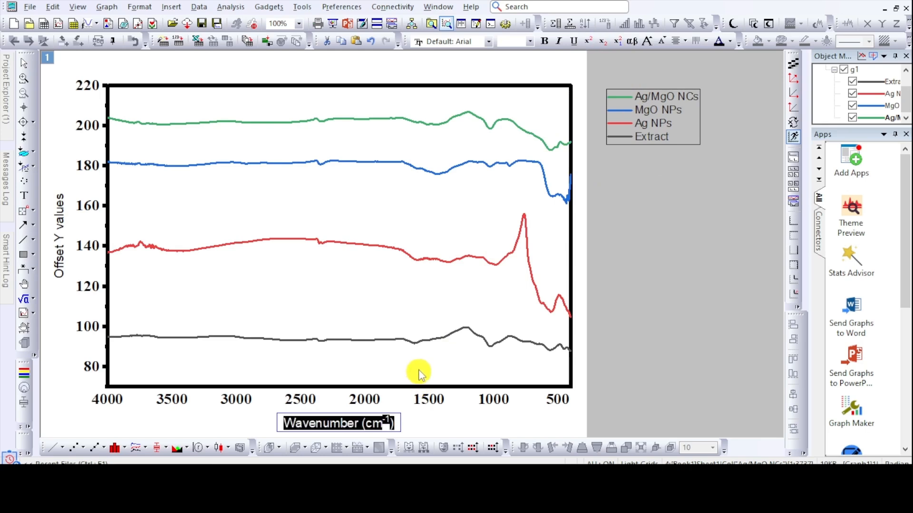
{"action": "left_click", "coordinate": [544, 41]}
{"action": "left_click", "coordinate": [488, 42]}
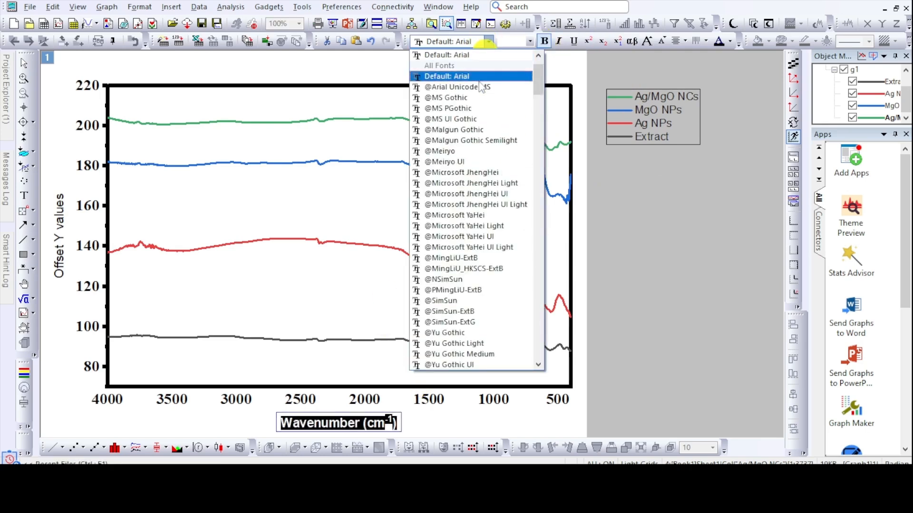
{"action": "left_click", "coordinate": [469, 66]}
{"action": "left_click", "coordinate": [529, 41]}
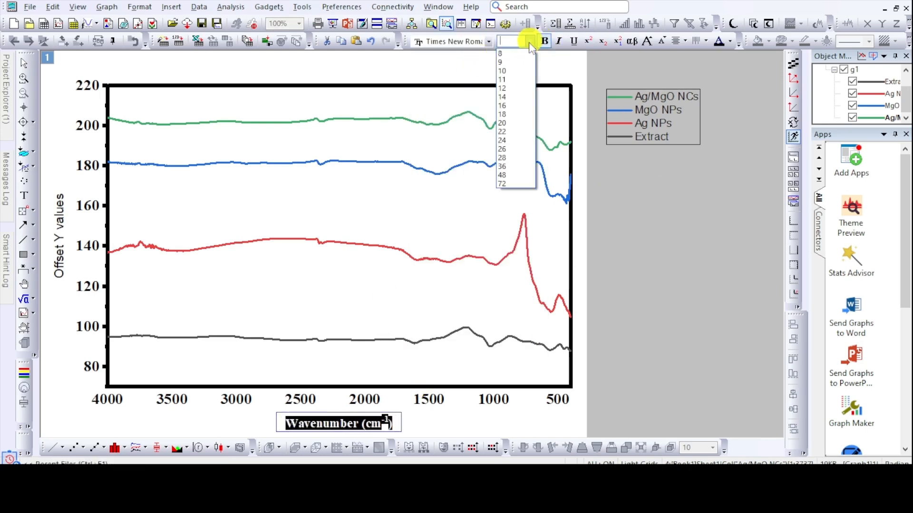
{"action": "left_click", "coordinate": [504, 123]}
{"action": "left_click", "coordinate": [499, 431]}
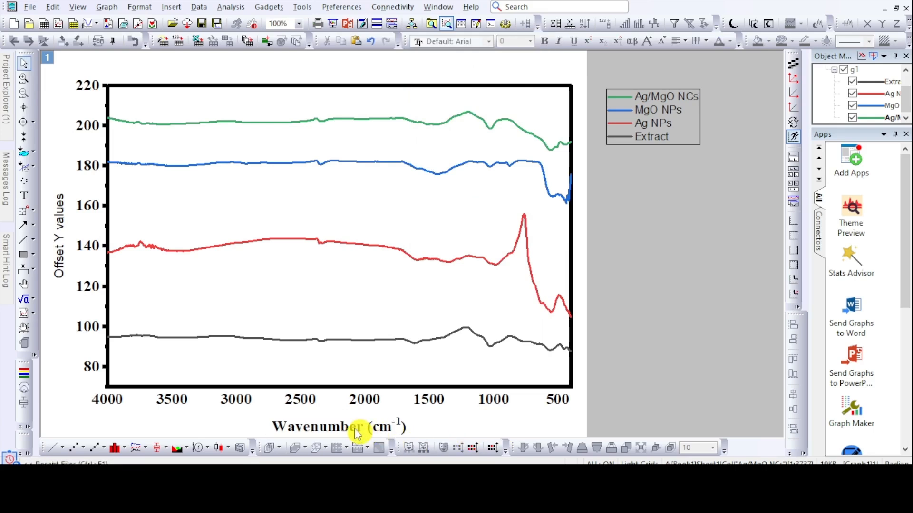
Move the X axis title up slightly, closer to the tick labels
{"action": "left_click", "coordinate": [354, 425]}
{"action": "left_click_drag", "start_coordinate": [339, 426], "coordinate": [339, 419]}
{"action": "left_click", "coordinate": [604, 340]}
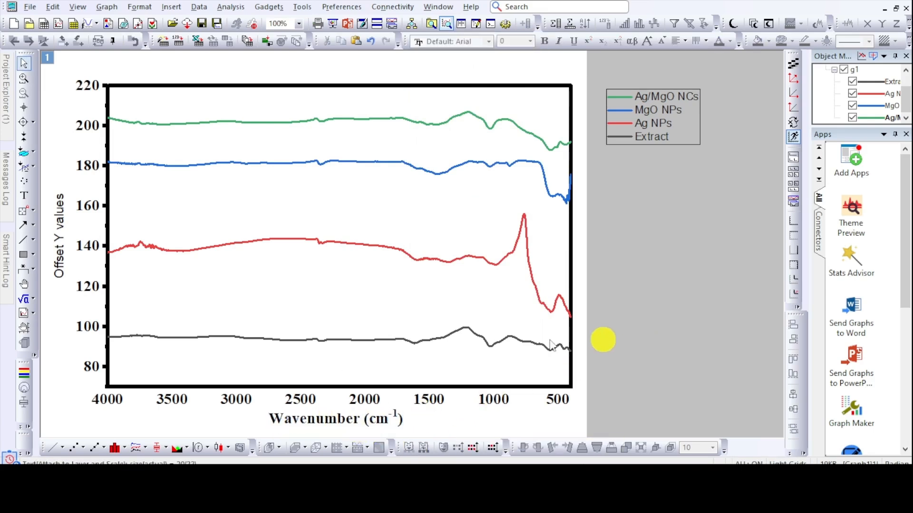
Replace the Y axis title text with "Transmitance"
{"action": "double_click", "coordinate": [61, 247]}
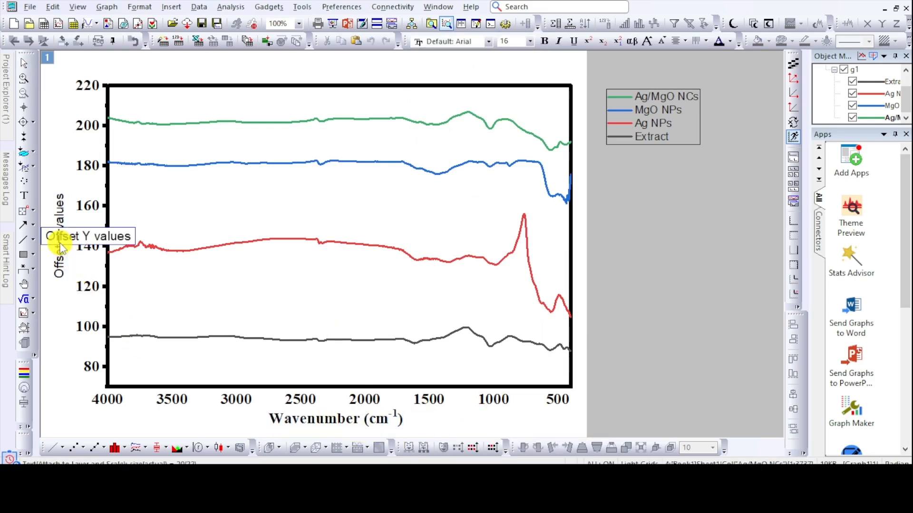
{"action": "key", "text": "ctrl+a"}
{"action": "type", "text": "Tr"}
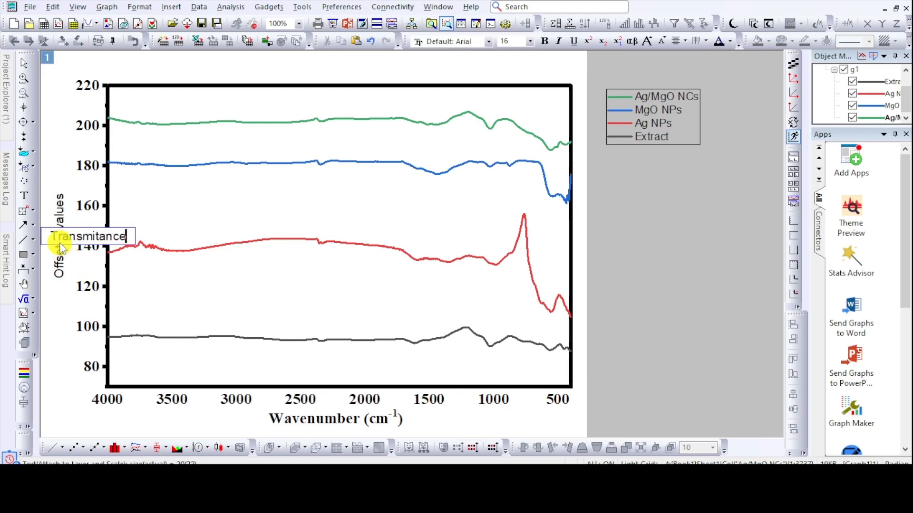
Format the Y axis title in bold Times New Roman at size 20 and complete it as "Transmitance (%)"
{"action": "key", "text": "ctrl+a"}
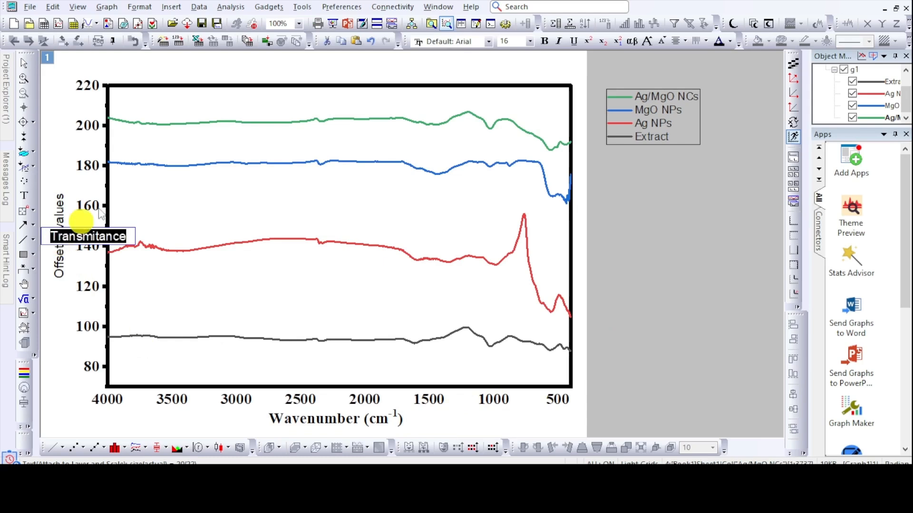
{"action": "left_click", "coordinate": [488, 42]}
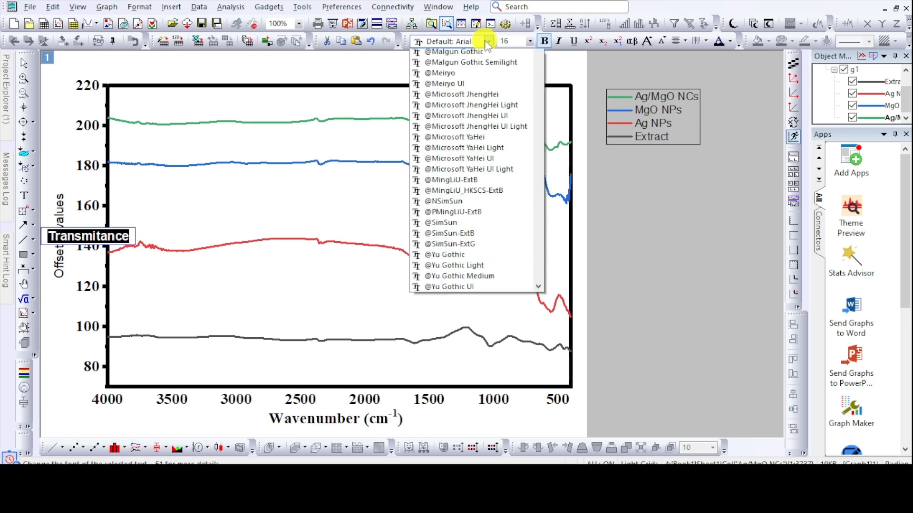
{"action": "left_click", "coordinate": [475, 64]}
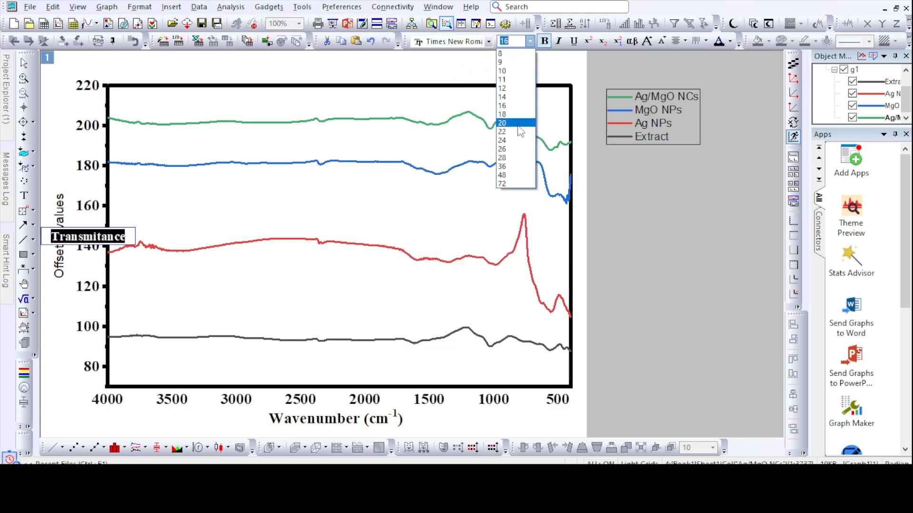
{"action": "left_click", "coordinate": [518, 124]}
{"action": "double_click", "coordinate": [122, 234]}
{"action": "left_click", "coordinate": [139, 242]}
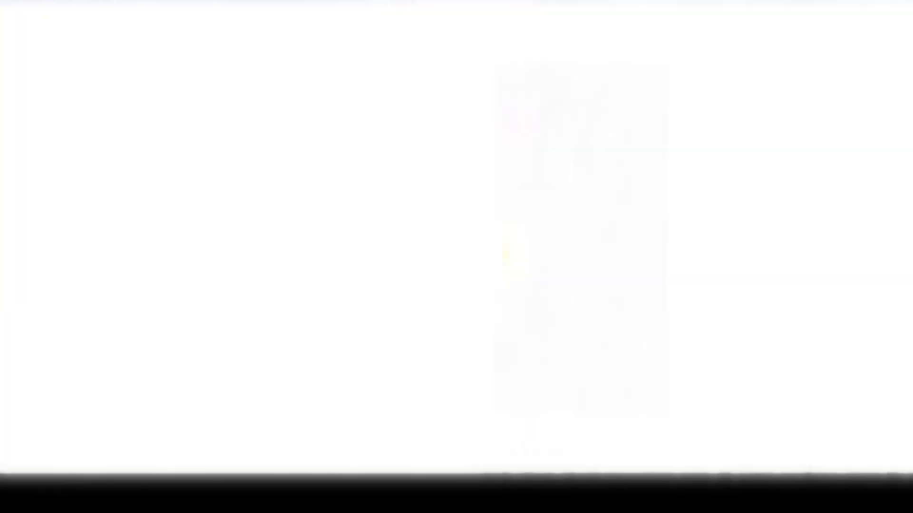
Copy the legend and paste three copies of it in the gray area beside the graph
{"action": "right_click", "coordinate": [682, 141]}
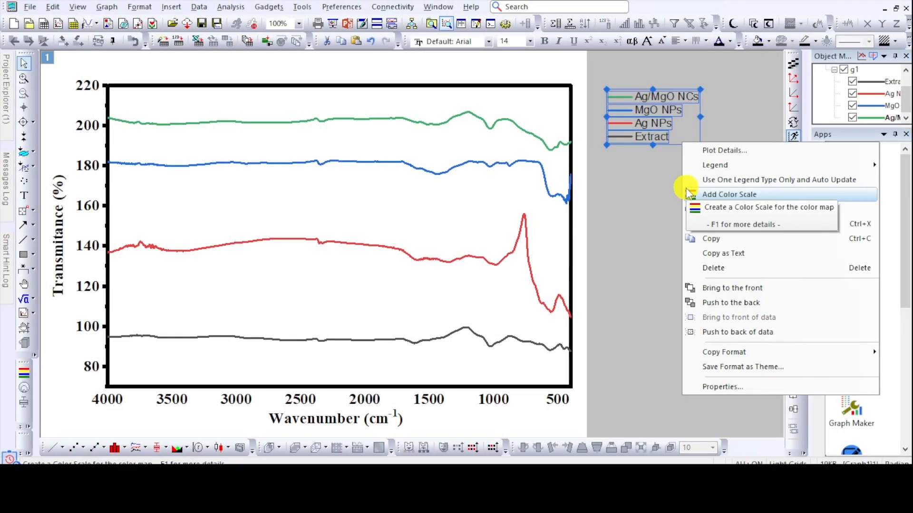
{"action": "left_click", "coordinate": [721, 239]}
{"action": "left_click", "coordinate": [640, 205]}
{"action": "right_click", "coordinate": [640, 204]}
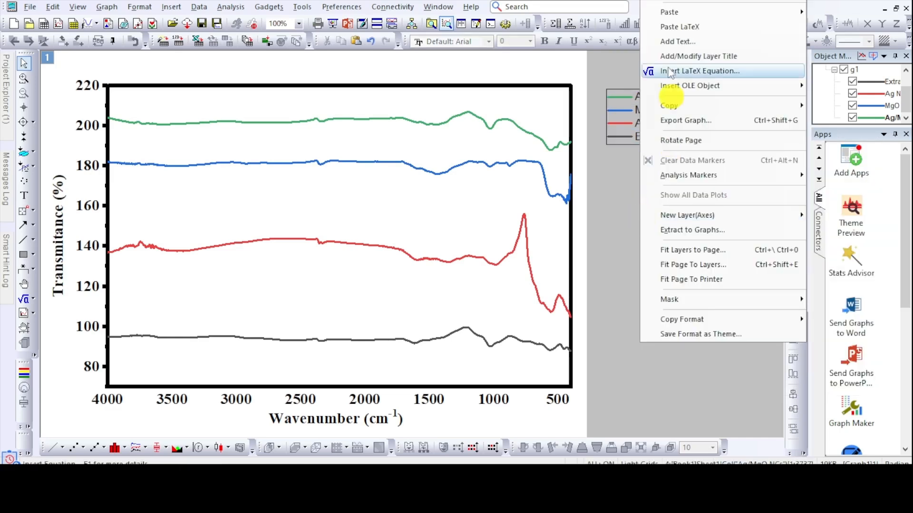
{"action": "mouse_move", "coordinate": [670, 14]}
{"action": "left_click", "coordinate": [618, 11]}
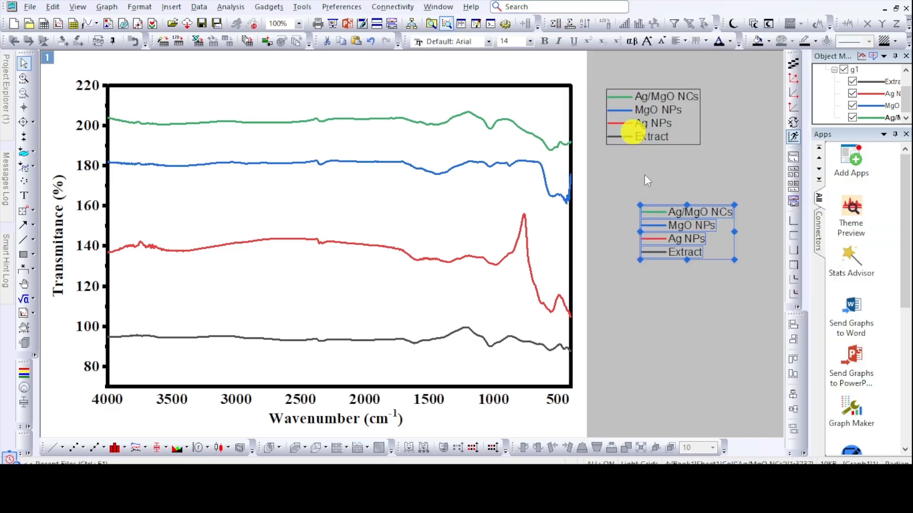
{"action": "right_click", "coordinate": [648, 318]}
{"action": "left_click", "coordinate": [534, 12]}
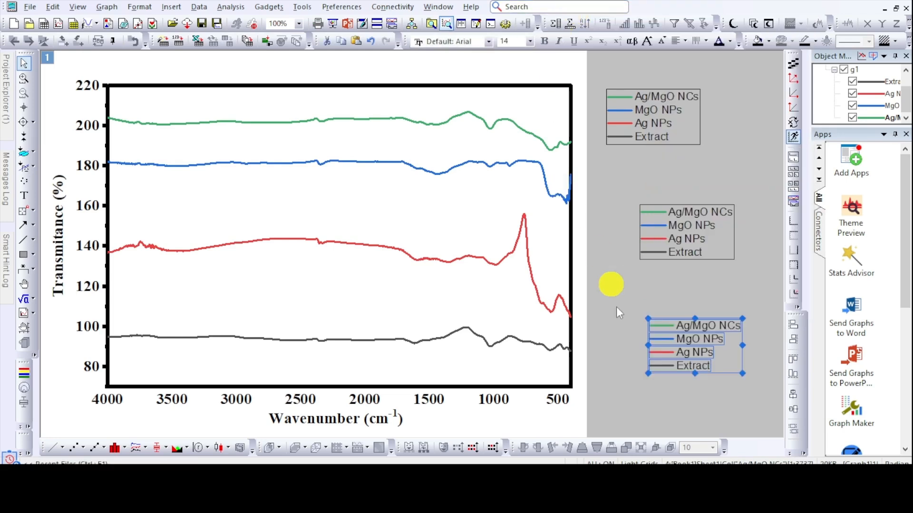
{"action": "right_click", "coordinate": [614, 304]}
{"action": "mouse_move", "coordinate": [770, 13]}
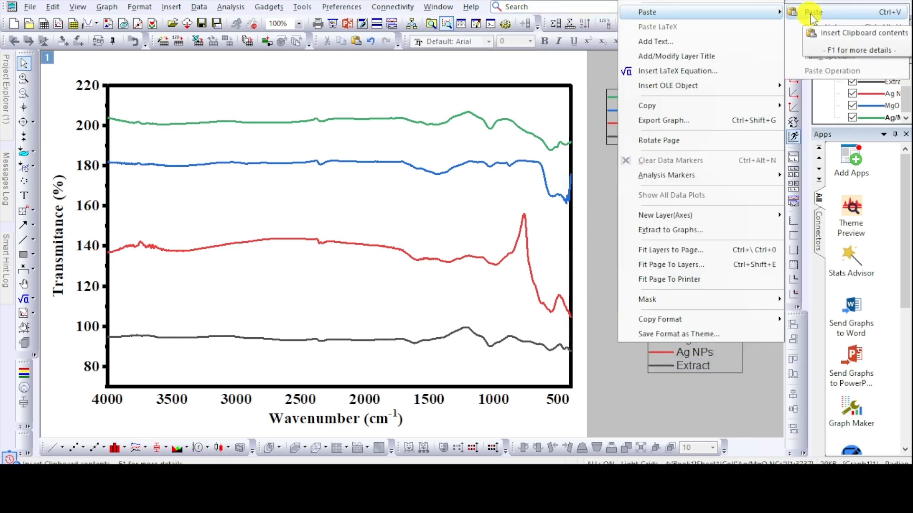
{"action": "left_click", "coordinate": [814, 13]}
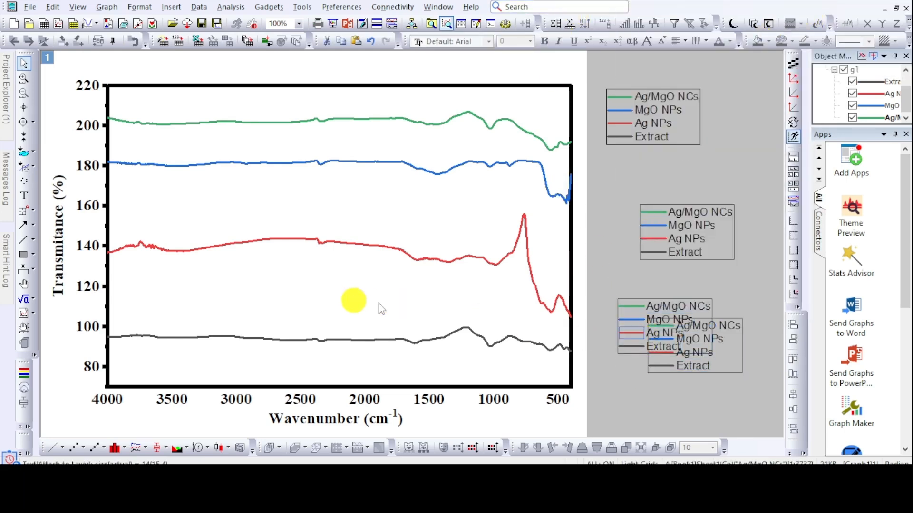
Move one legend copy into the plot and delete its Ag/MgO NCs, MgO NPs and Ag NPs entries, keeping only Extract
{"action": "left_click_drag", "start_coordinate": [699, 353], "coordinate": [394, 322]}
{"action": "left_click", "coordinate": [620, 309]}
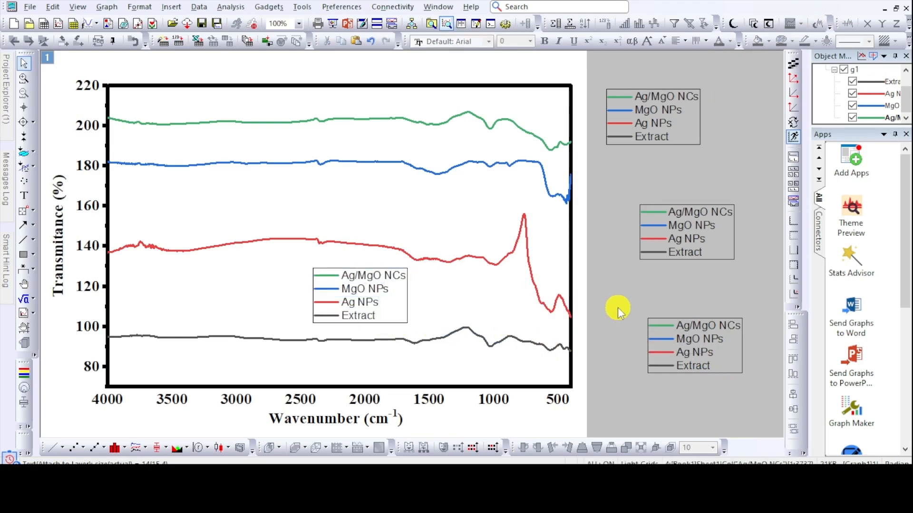
{"action": "right_click", "coordinate": [380, 305]}
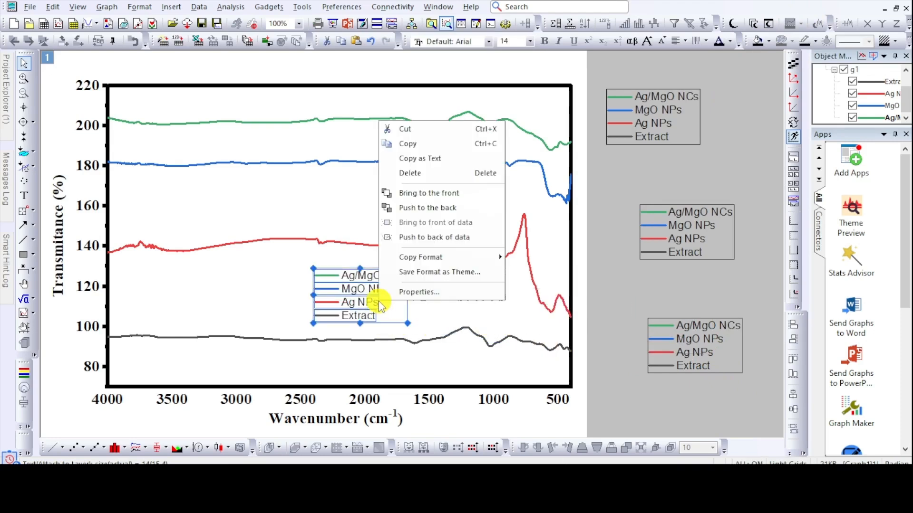
{"action": "left_click", "coordinate": [418, 295]}
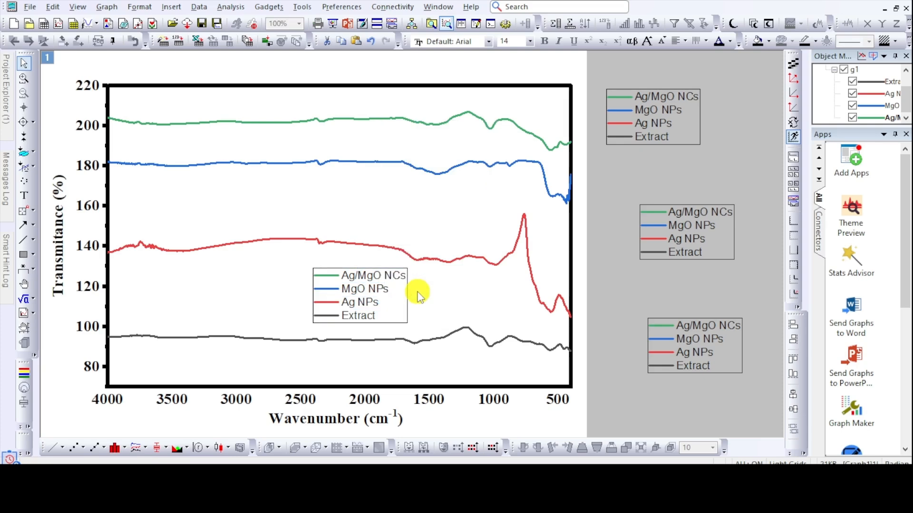
{"action": "double_click", "coordinate": [417, 296]}
{"action": "left_click", "coordinate": [366, 198]}
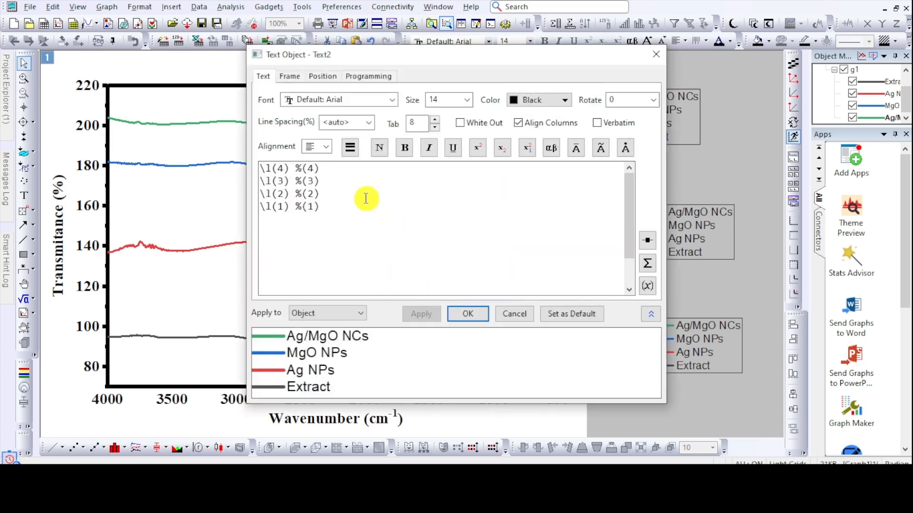
{"action": "left_click_drag", "start_coordinate": [338, 190], "coordinate": [259, 164]}
{"action": "key", "text": "Delete"}
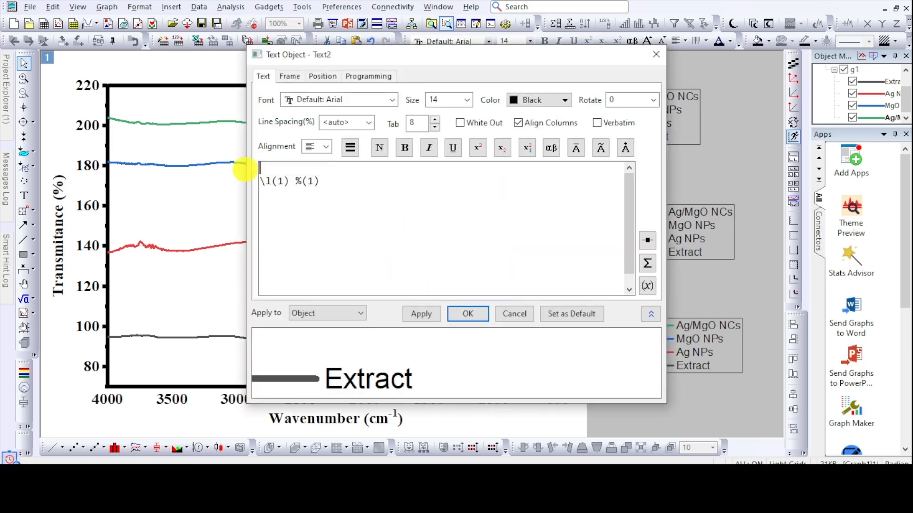
{"action": "left_click", "coordinate": [467, 314]}
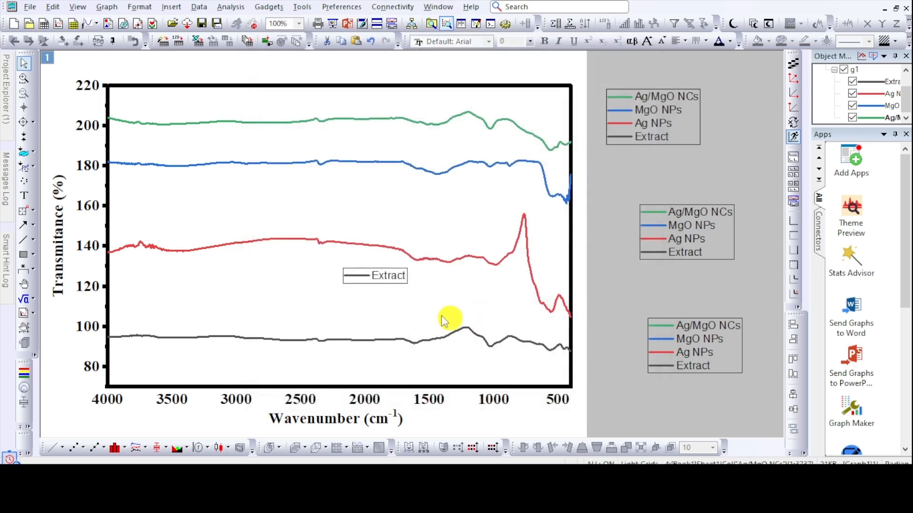
Place the Extract label just above the black curve and format its text in bold Times New Roman at size 20
{"action": "left_click", "coordinate": [385, 276]}
{"action": "left_click_drag", "start_coordinate": [386, 276], "coordinate": [429, 326]}
{"action": "double_click", "coordinate": [401, 315]}
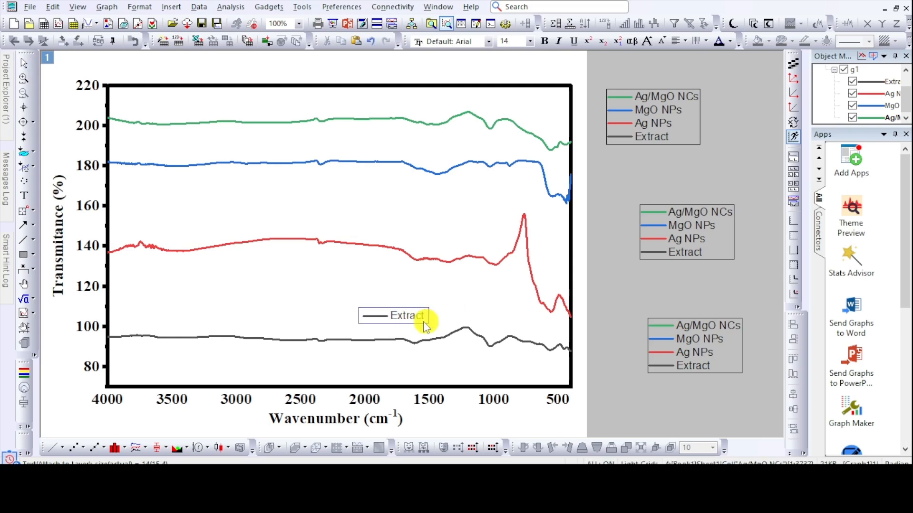
{"action": "left_click_drag", "start_coordinate": [423, 316], "coordinate": [389, 315]}
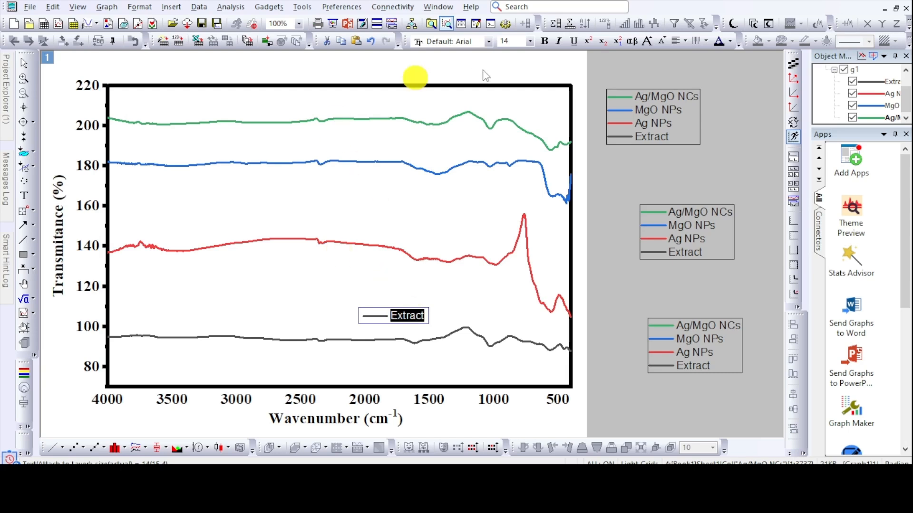
{"action": "left_click", "coordinate": [544, 41]}
{"action": "left_click", "coordinate": [529, 42]}
{"action": "left_click", "coordinate": [516, 114]}
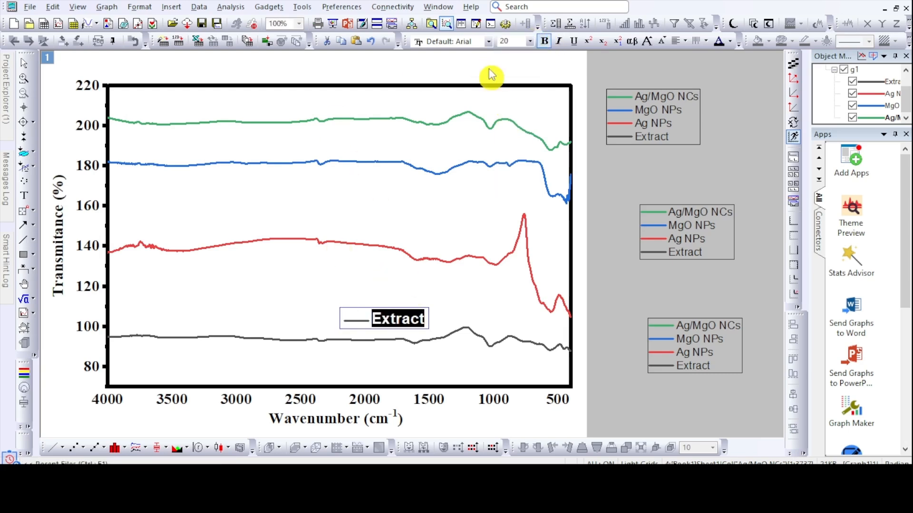
{"action": "left_click", "coordinate": [488, 41]}
{"action": "left_click", "coordinate": [457, 65]}
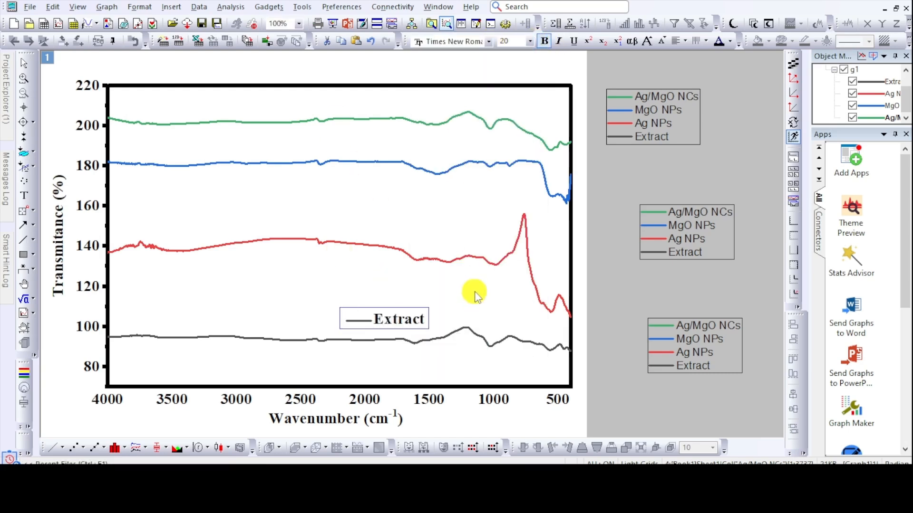
{"action": "left_click", "coordinate": [477, 295]}
Edit the lowest legend copy beside the graph, deleting its Ag/MgO NCs, MgO NPs and Extract entries so only Ag NPs remains
{"action": "left_click", "coordinate": [717, 371]}
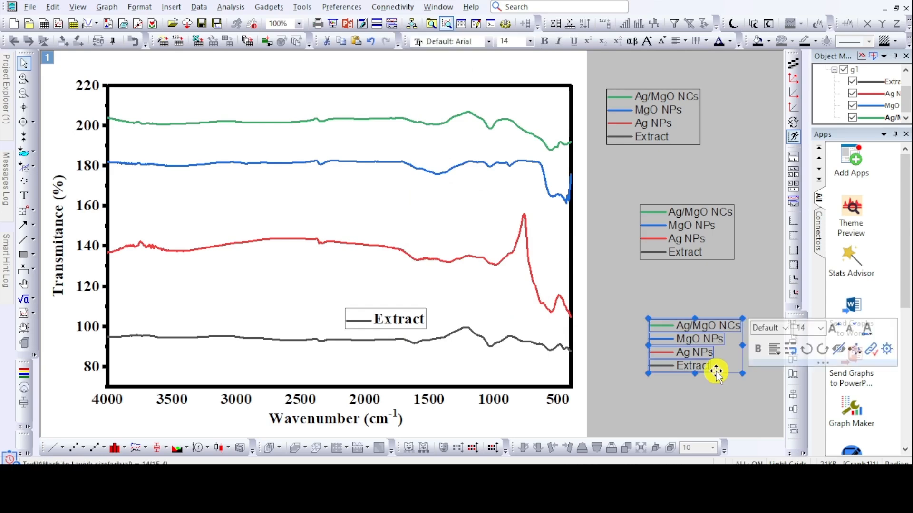
{"action": "right_click", "coordinate": [716, 371]}
{"action": "left_click", "coordinate": [747, 363]}
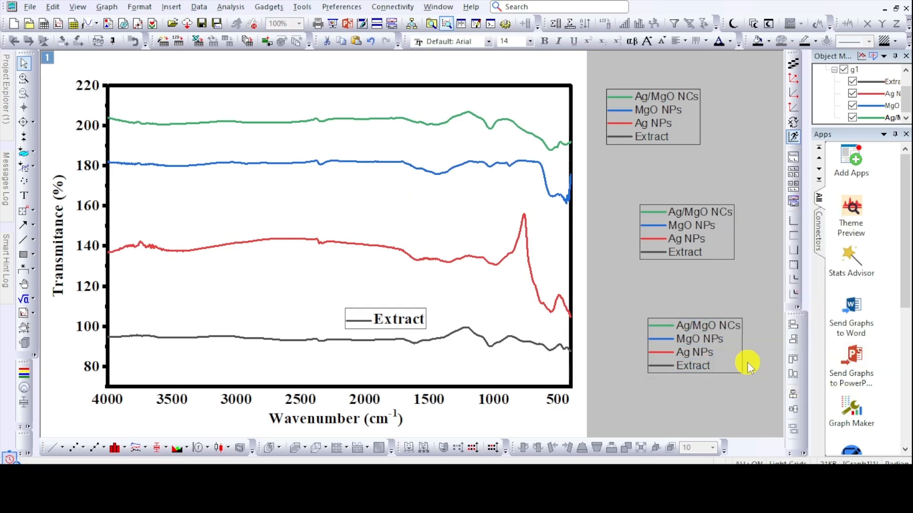
{"action": "left_click", "coordinate": [356, 267]}
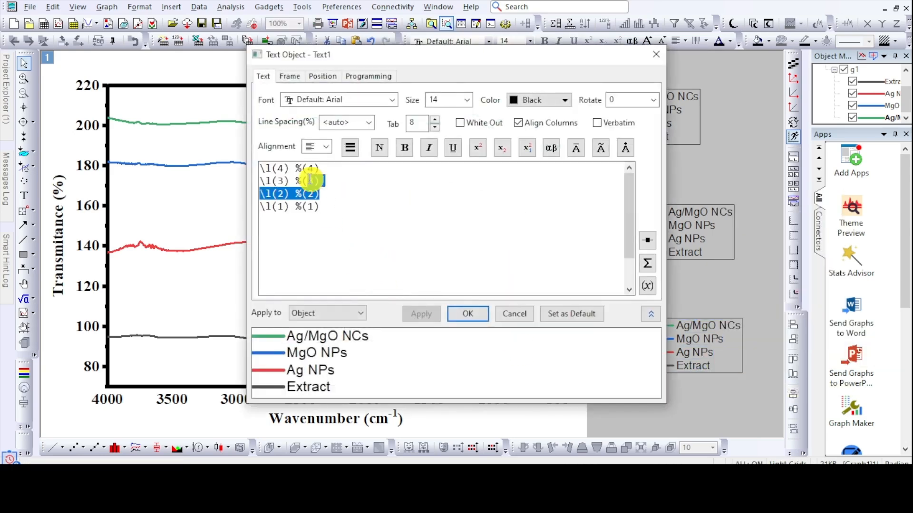
{"action": "left_click_drag", "start_coordinate": [335, 179], "coordinate": [279, 169]}
{"action": "key", "text": "Delete"}
{"action": "key", "text": "Delete"}
{"action": "key", "text": "Delete"}
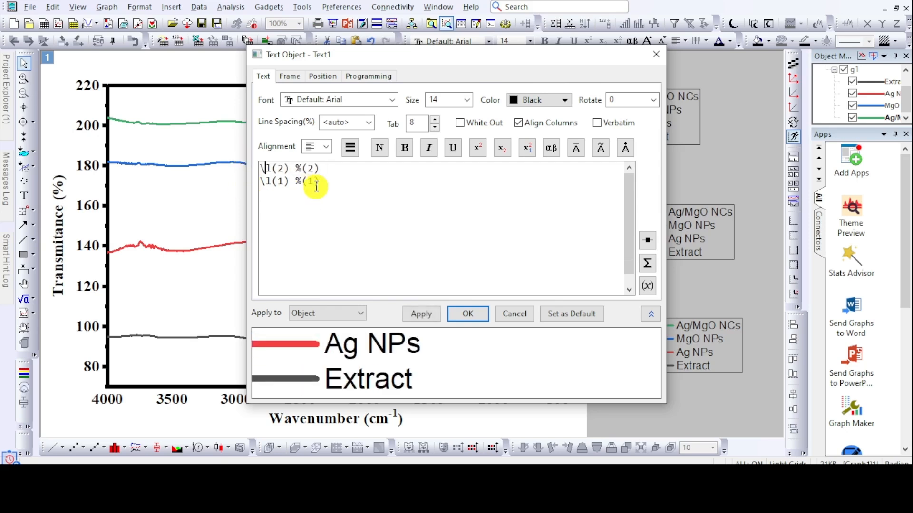
{"action": "left_click_drag", "start_coordinate": [331, 184], "coordinate": [240, 188]}
{"action": "key", "text": "Delete"}
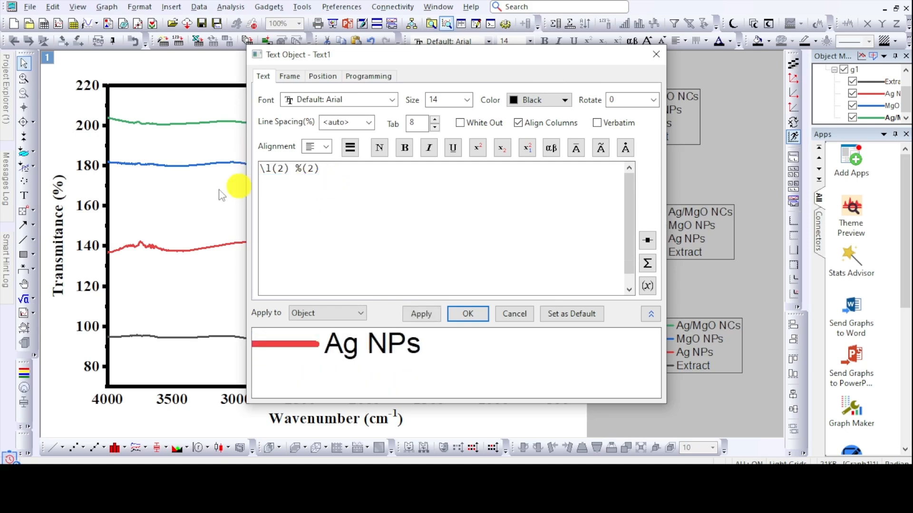
{"action": "key", "text": "BackSpace"}
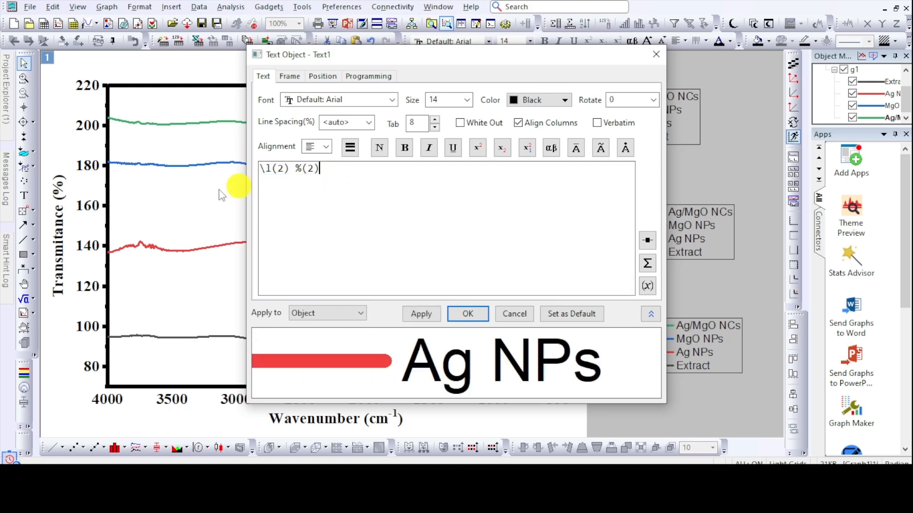
{"action": "left_click", "coordinate": [467, 314]}
Move the Ag NPs label just above the red curve and format it in bold Times New Roman at size 20
{"action": "left_click", "coordinate": [714, 326]}
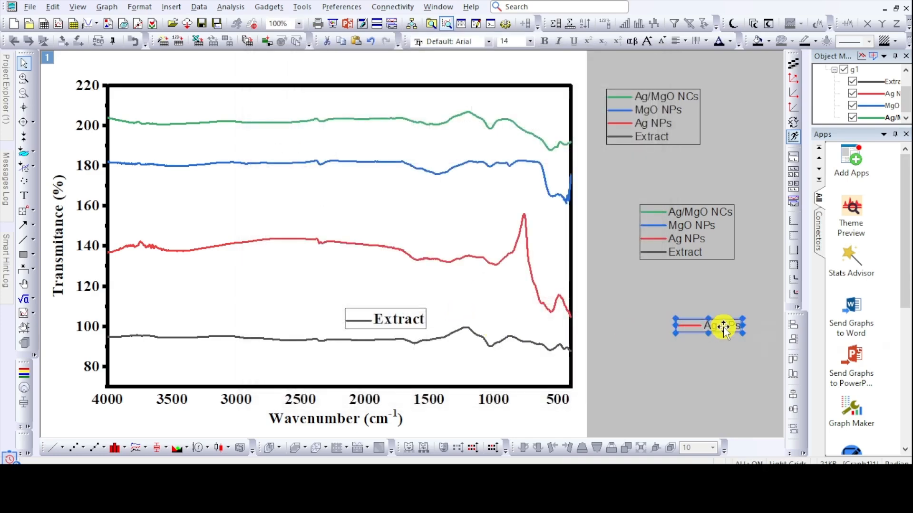
{"action": "left_click_drag", "start_coordinate": [713, 326], "coordinate": [415, 227]}
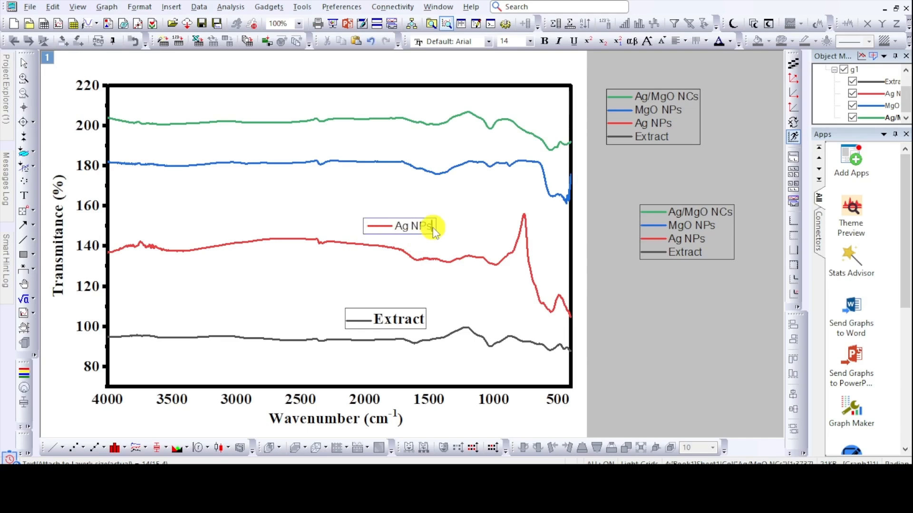
{"action": "left_click", "coordinate": [488, 41]}
{"action": "left_click", "coordinate": [474, 68]}
{"action": "left_click", "coordinate": [530, 41]}
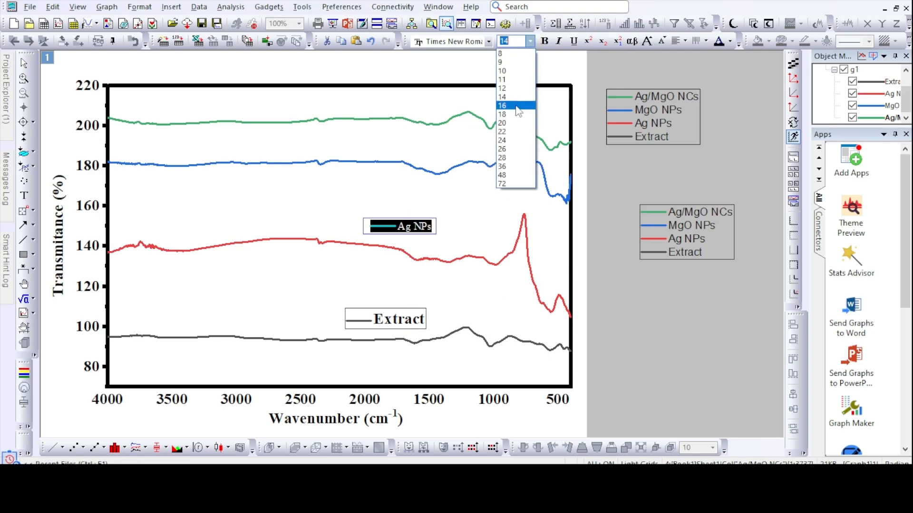
{"action": "left_click", "coordinate": [508, 115]}
{"action": "left_click", "coordinate": [643, 292]}
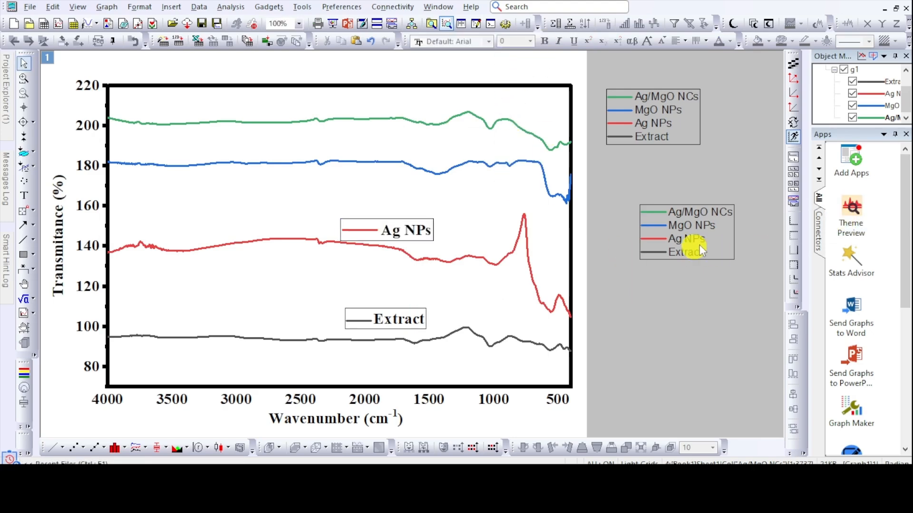
Edit the lower remaining legend copy beside the graph, deleting its Ag NPs, Extract and Ag/MgO NCs entries so only MgO NPs remains
{"action": "right_click", "coordinate": [698, 246]}
{"action": "left_click", "coordinate": [721, 410]}
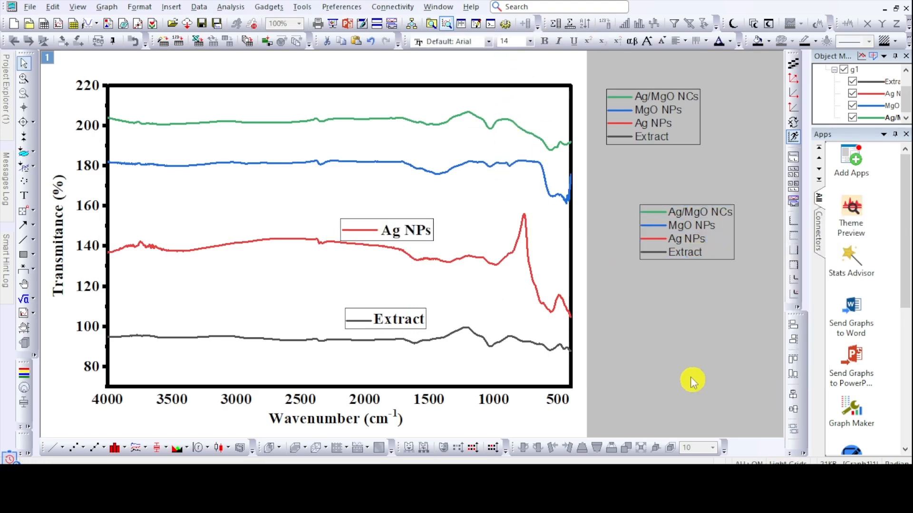
{"action": "left_click_drag", "start_coordinate": [518, 241], "coordinate": [275, 199]}
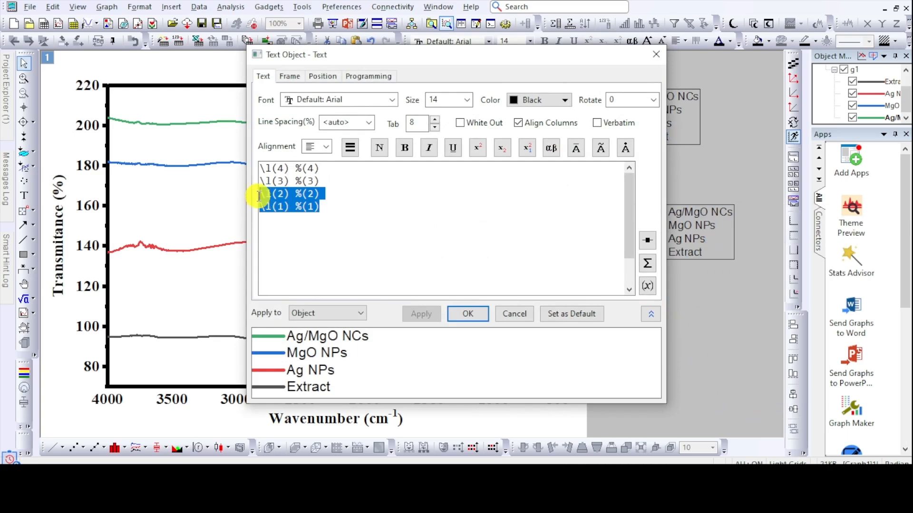
{"action": "key", "text": "Delete"}
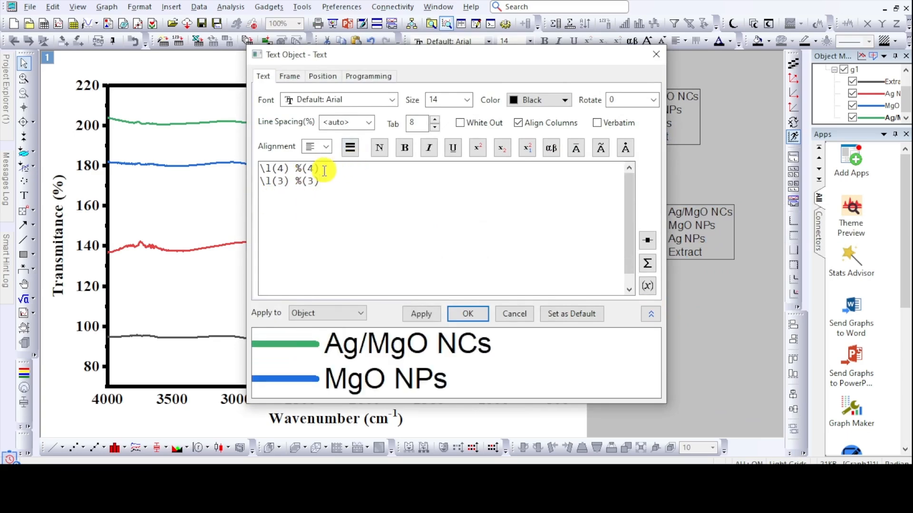
{"action": "left_click_drag", "start_coordinate": [324, 171], "coordinate": [287, 170]}
{"action": "key", "text": "Delete"}
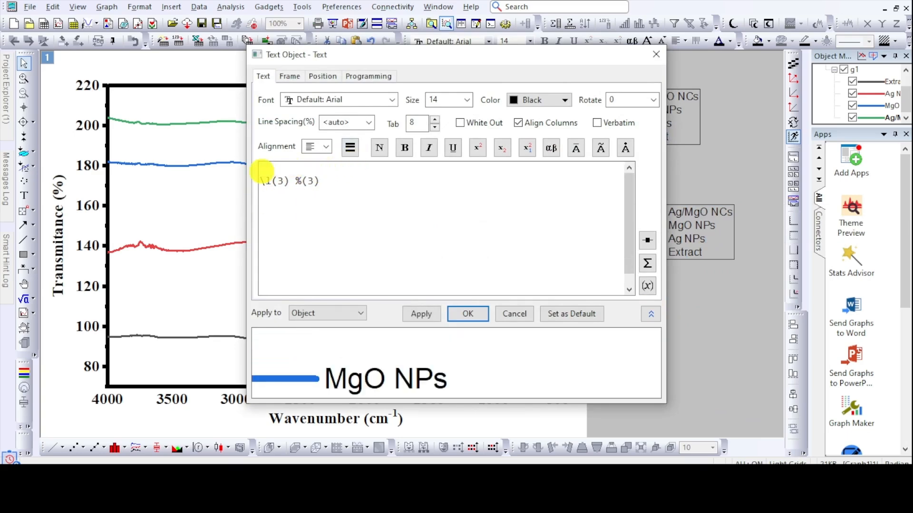
{"action": "left_click", "coordinate": [469, 314]}
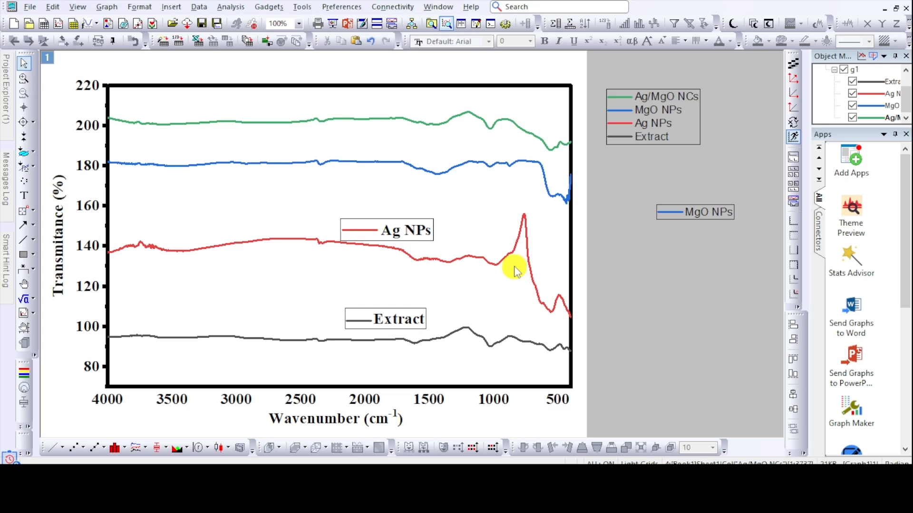
Replace the %(3) placeholder in the blue legend label with the plain text "MgO NPs"
{"action": "double_click", "coordinate": [717, 212]}
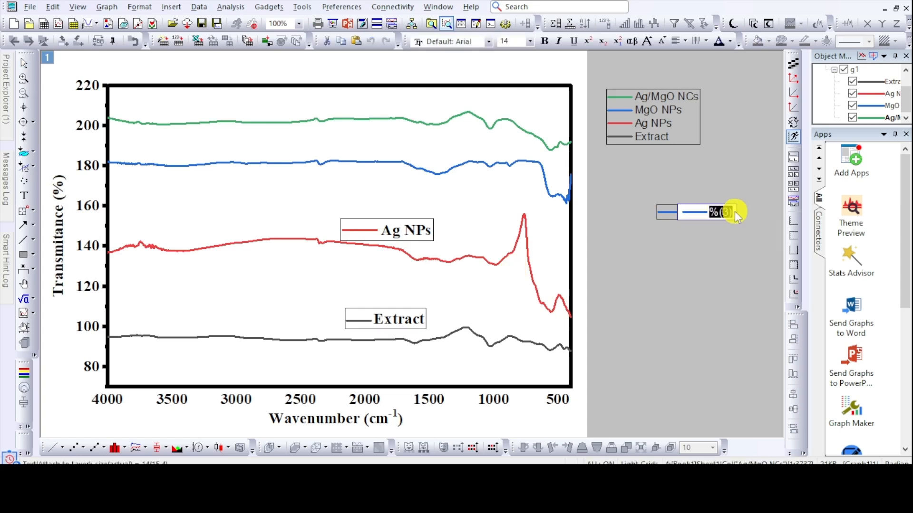
{"action": "type", "text": "MgO N"}
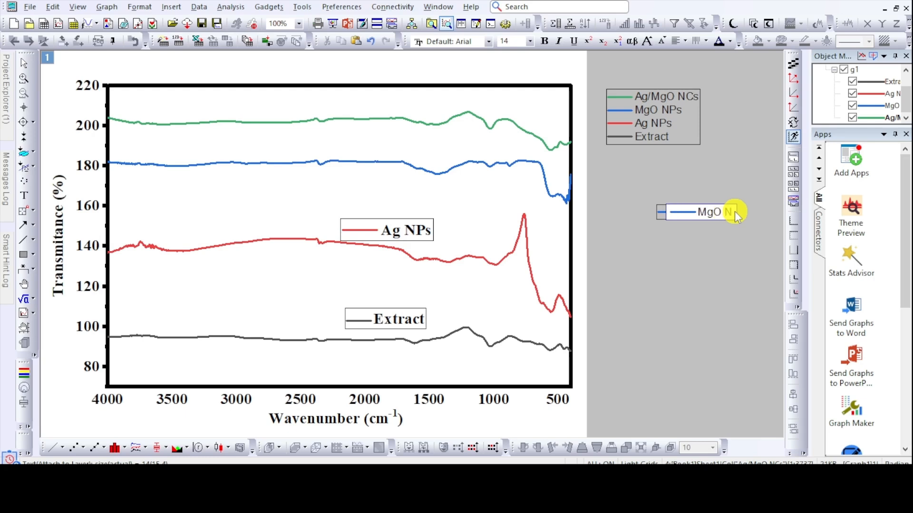
{"action": "type", "text": "Ps"}
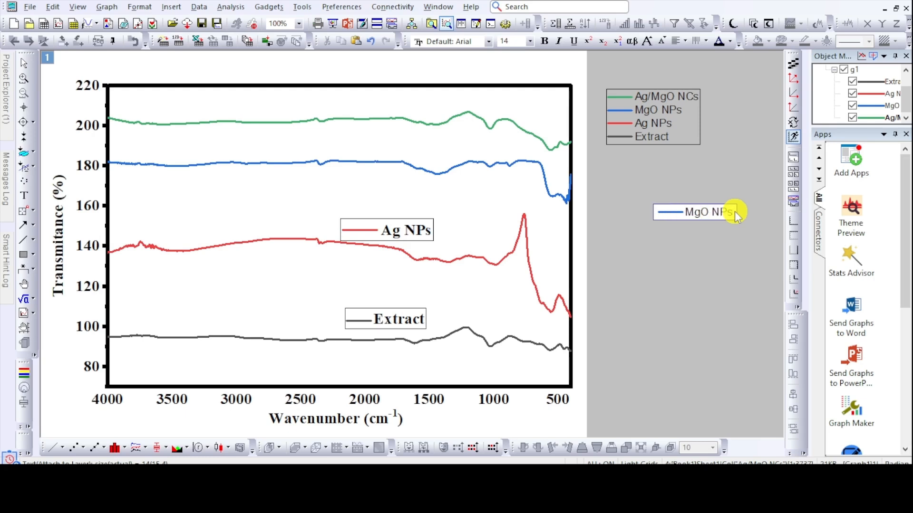
{"action": "left_click", "coordinate": [678, 251]}
{"action": "left_click", "coordinate": [693, 221]}
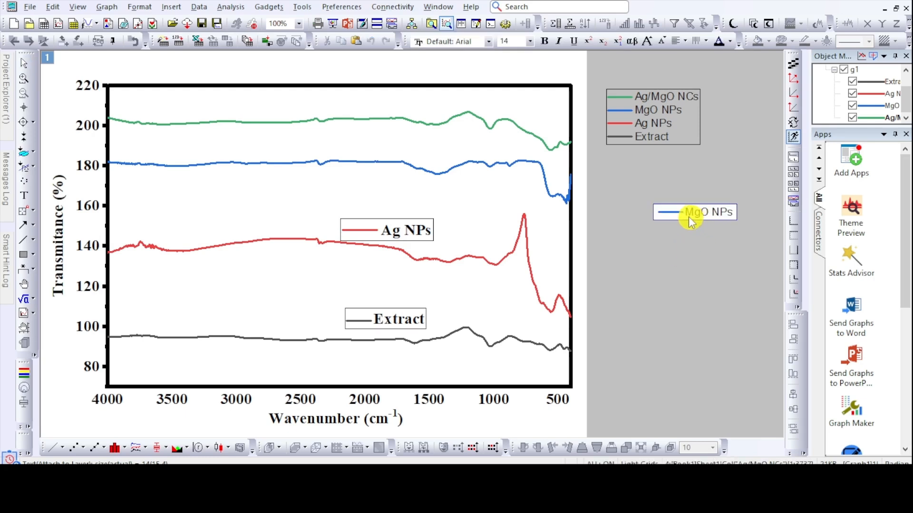
Format the MgO NPs text in bold Times New Roman at size 20 and move the label just above the blue curve
{"action": "left_click", "coordinate": [488, 42]}
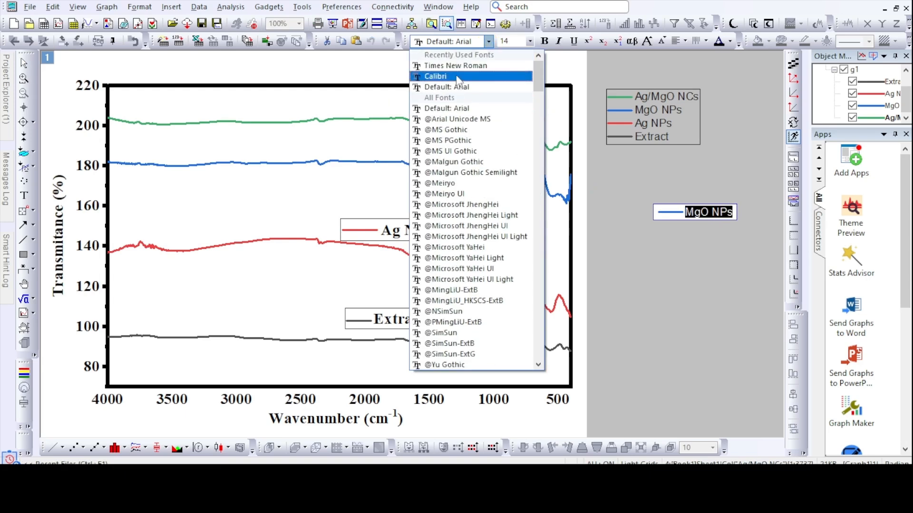
{"action": "left_click", "coordinate": [486, 62]}
{"action": "left_click", "coordinate": [529, 42]}
{"action": "left_click", "coordinate": [515, 119]}
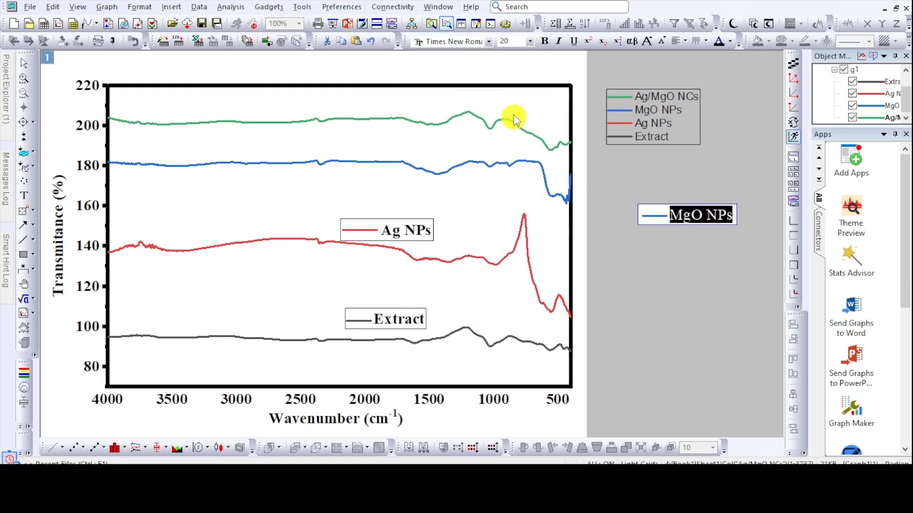
{"action": "left_click", "coordinate": [546, 41]}
{"action": "left_click", "coordinate": [689, 226]}
{"action": "left_click_drag", "start_coordinate": [690, 227], "coordinate": [399, 151]}
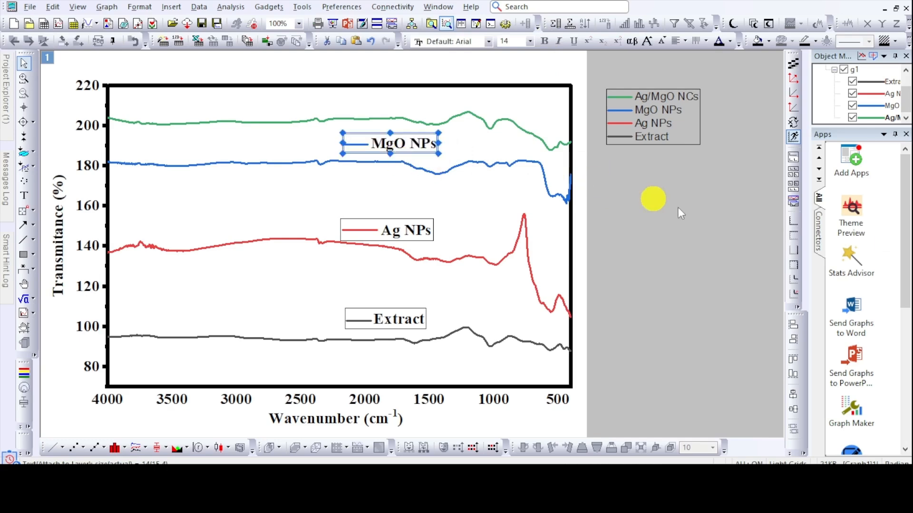
Delete the MgO NPs, Ag NPs and Extract entries from the last full legend, keeping only Ag/MgO NCs
{"action": "left_click", "coordinate": [626, 134]}
{"action": "right_click", "coordinate": [627, 134]}
{"action": "left_click", "coordinate": [675, 375]}
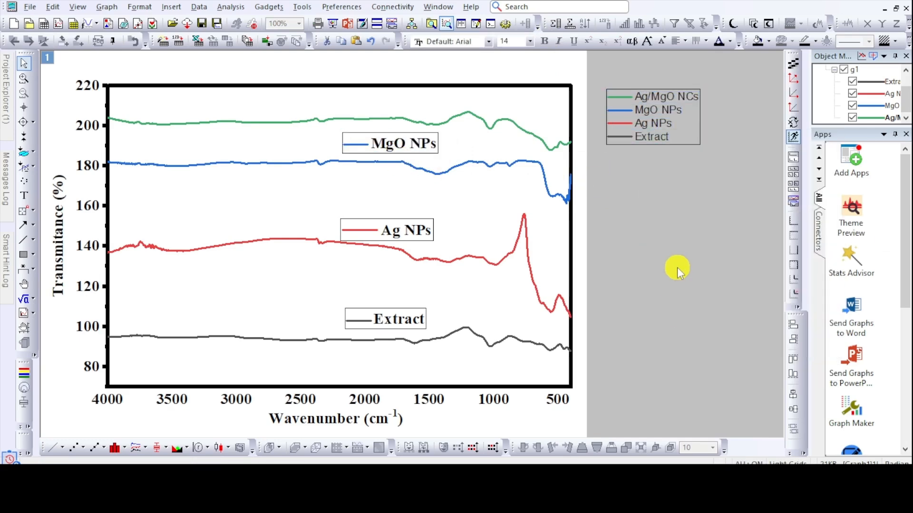
{"action": "left_click", "coordinate": [320, 245]}
{"action": "left_click_drag", "start_coordinate": [320, 209], "coordinate": [257, 185]}
{"action": "key", "text": "Delete"}
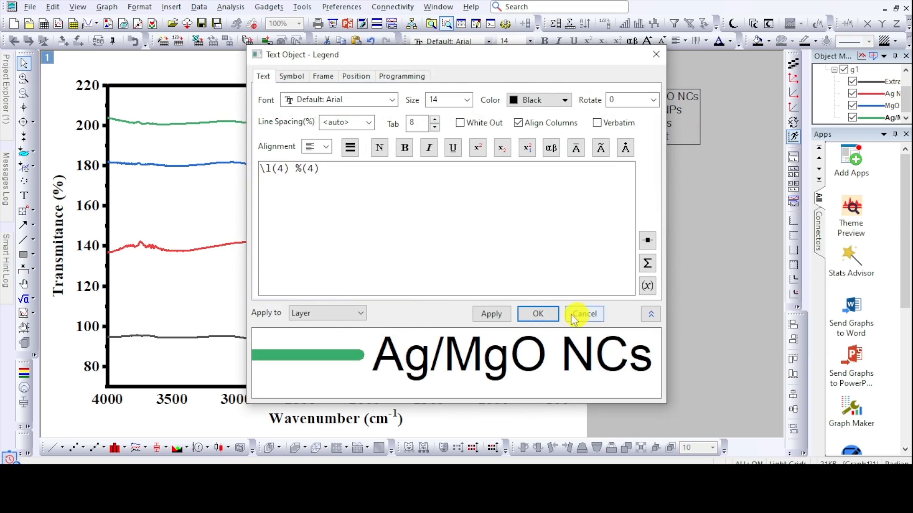
{"action": "left_click", "coordinate": [537, 313]}
Move the Ag/MgO NCs label to the green curve and set its text to Times New Roman at size 20
{"action": "left_click_drag", "start_coordinate": [691, 97], "coordinate": [418, 112]}
{"action": "double_click", "coordinate": [389, 111]}
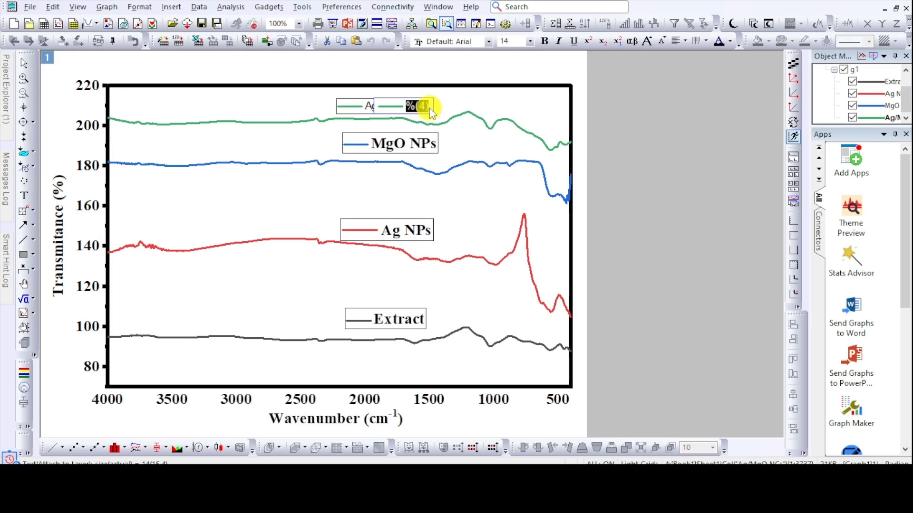
{"action": "left_click", "coordinate": [488, 41]}
{"action": "left_click", "coordinate": [480, 64]}
{"action": "left_click", "coordinate": [530, 42]}
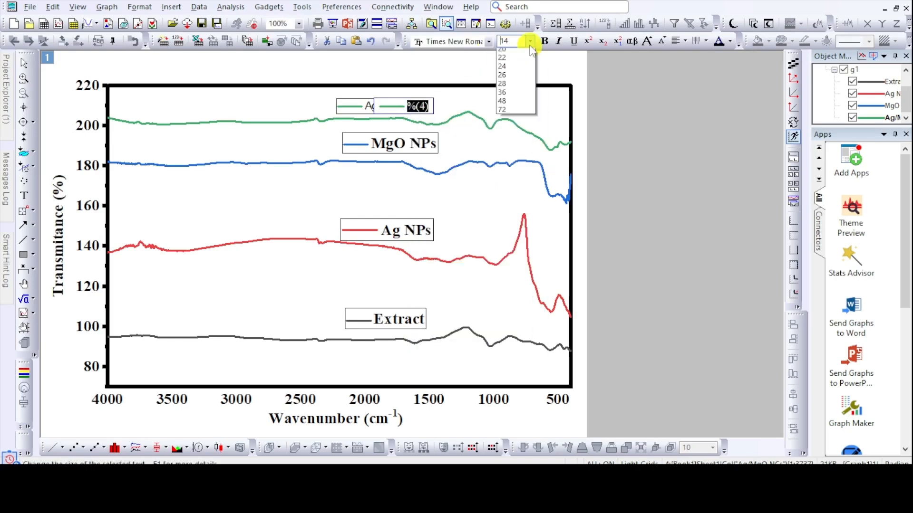
{"action": "left_click", "coordinate": [516, 112]}
{"action": "left_click", "coordinate": [472, 107]}
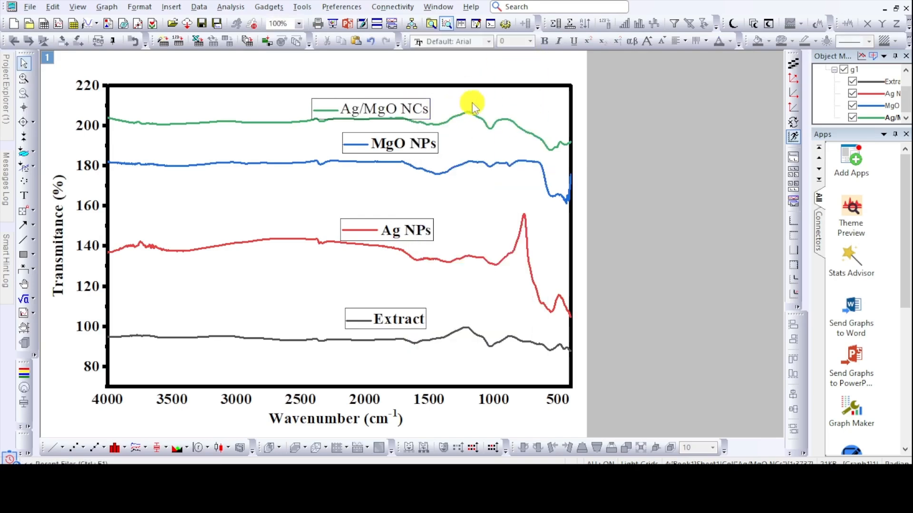
Replace the %(4) placeholder in the green legend label with the plain text "Ag/MgO NCs"
{"action": "double_click", "coordinate": [380, 112]}
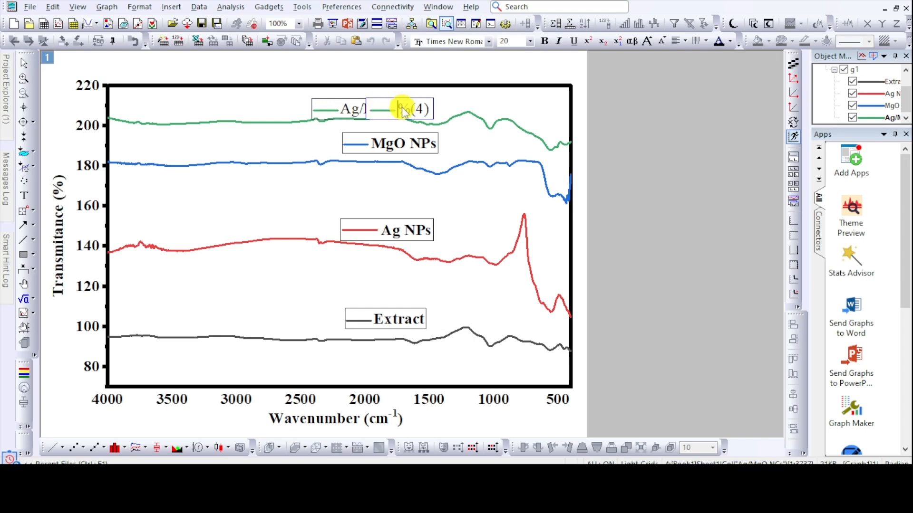
{"action": "left_click_drag", "start_coordinate": [403, 111], "coordinate": [436, 114]}
{"action": "type", "text": "Ag"}
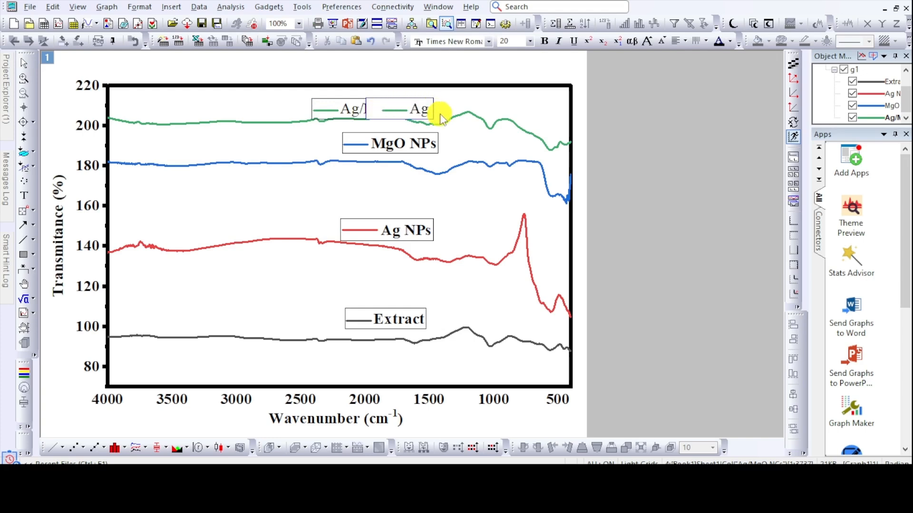
{"action": "type", "text": "/M"}
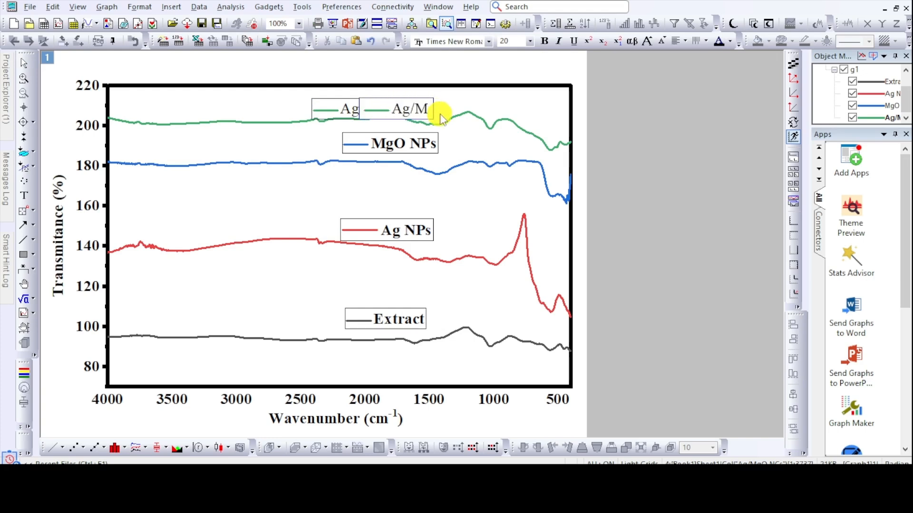
{"action": "type", "text": "gO"}
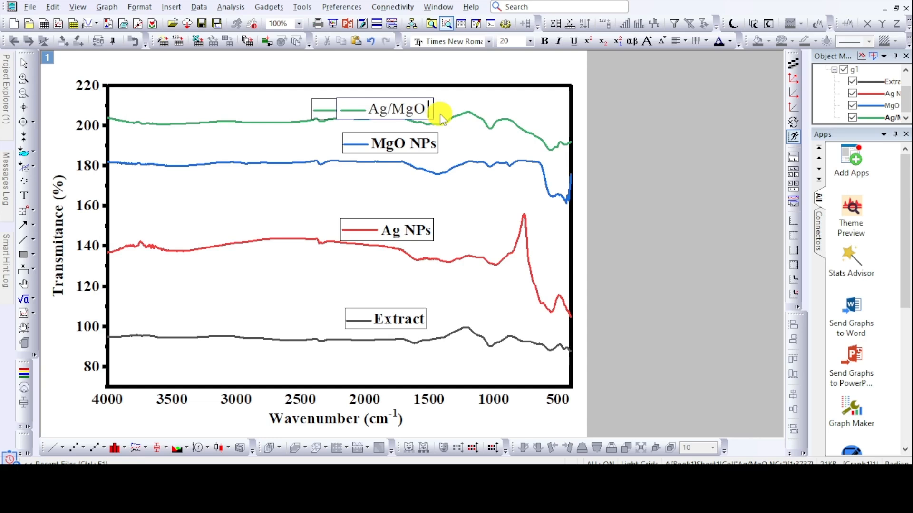
{"action": "type", "text": " NCs"}
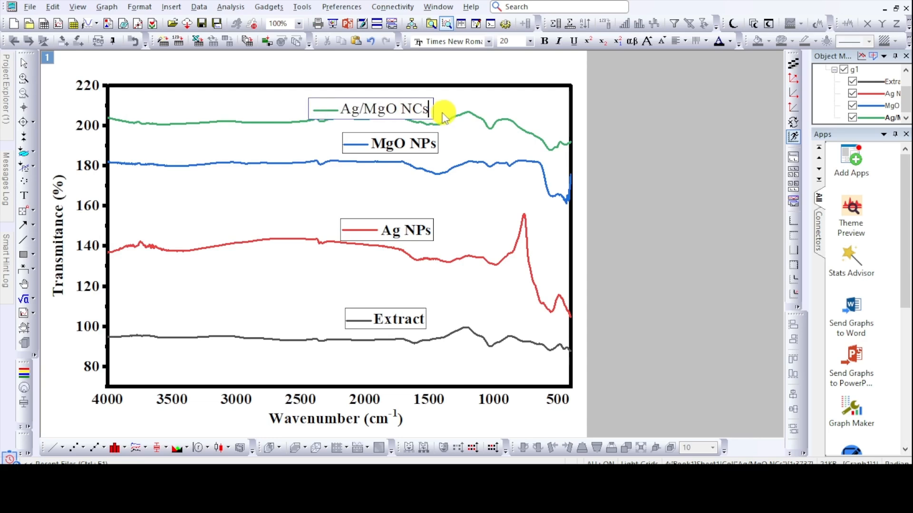
Format the entire Ag/MgO NCs label, including its line sample, in bold Times New Roman at size 20
{"action": "key", "text": "ctrl+a"}
{"action": "left_click", "coordinate": [529, 42]}
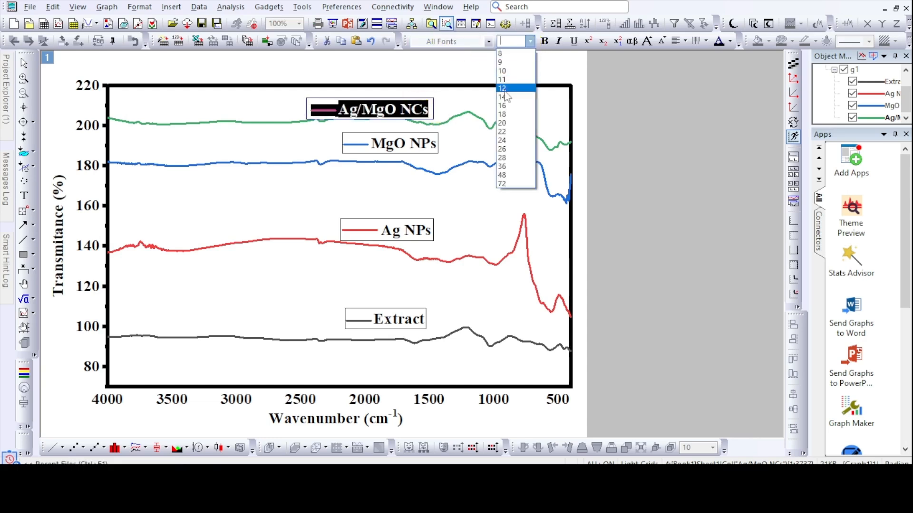
{"action": "left_click", "coordinate": [511, 124]}
{"action": "left_click", "coordinate": [496, 41]}
{"action": "left_click", "coordinate": [488, 41]}
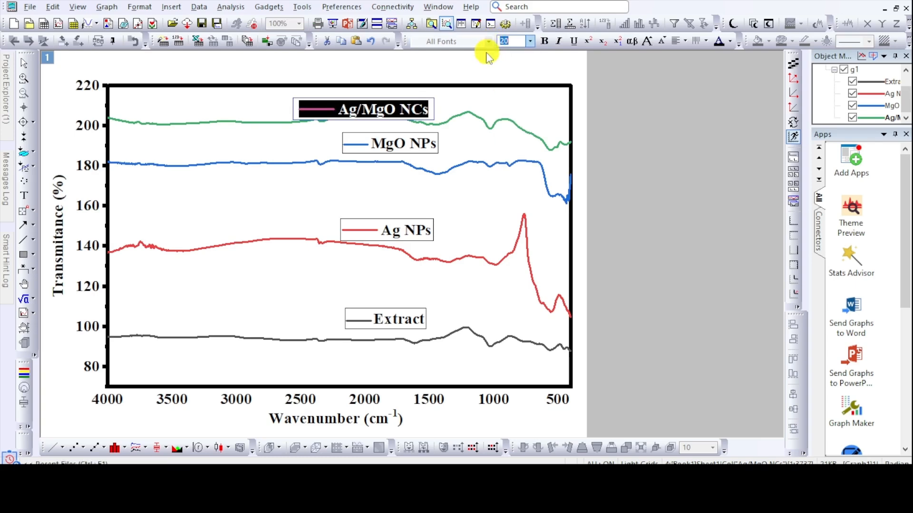
{"action": "left_click", "coordinate": [488, 41]}
{"action": "scroll", "coordinate": [475, 105], "scroll_direction": "up", "scroll_amount": 10}
{"action": "left_click", "coordinate": [478, 64]}
{"action": "left_click", "coordinate": [621, 163]}
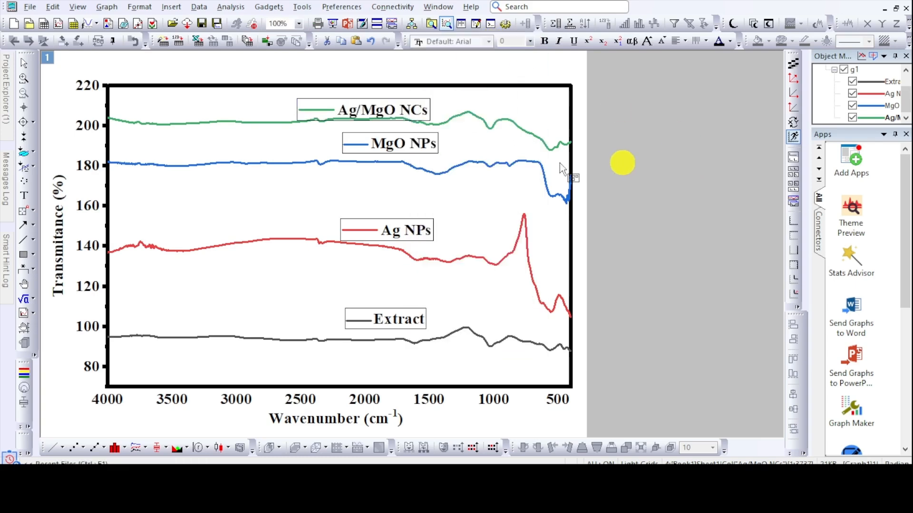
Draw a rectangle across all four curves, spanning about 3650 to 3180 cm⁻¹ on the wavenumber axis
{"action": "left_click", "coordinate": [421, 108]}
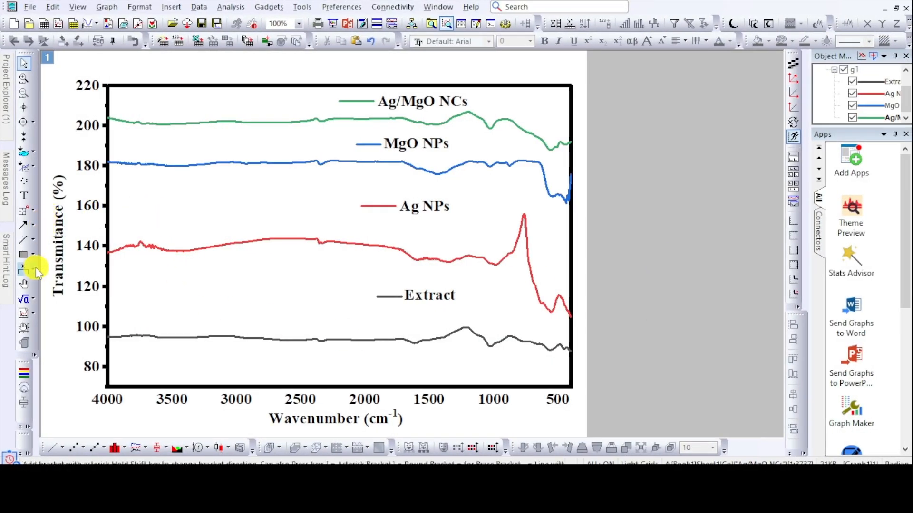
{"action": "left_click", "coordinate": [28, 256]}
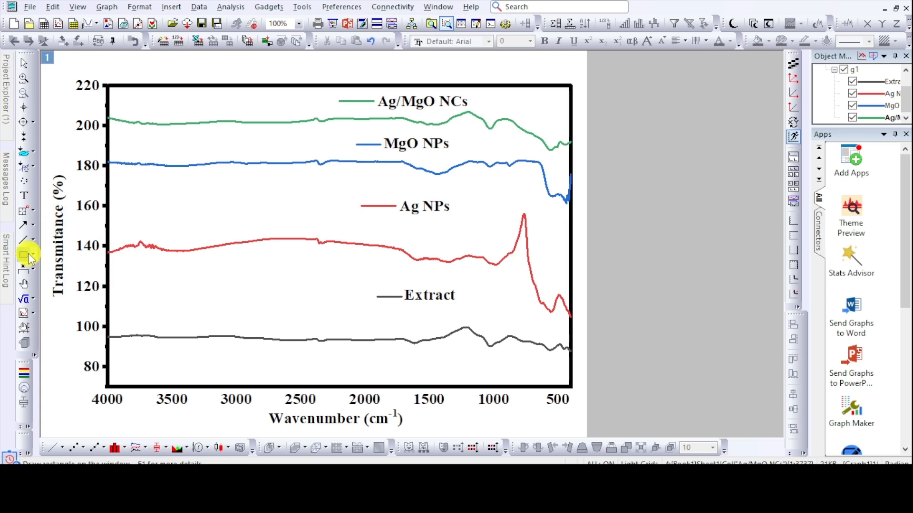
{"action": "left_click", "coordinate": [34, 256]}
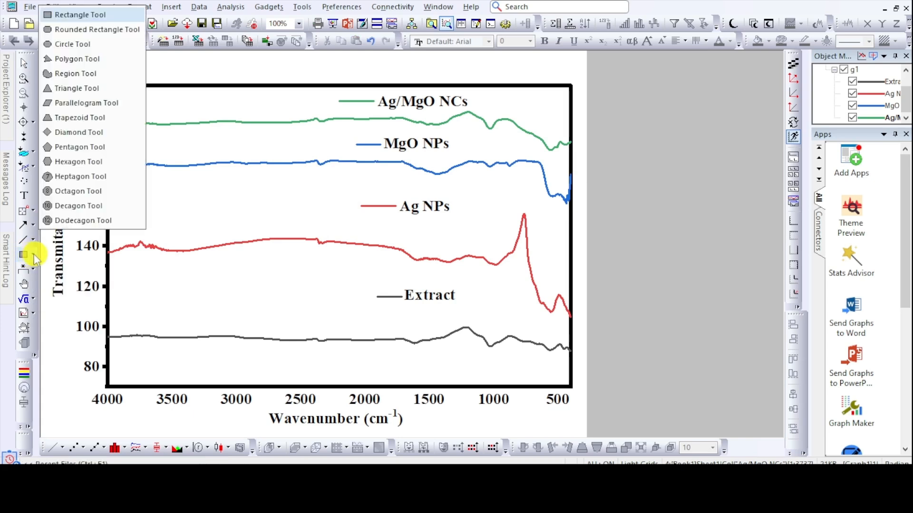
{"action": "left_click", "coordinate": [84, 15]}
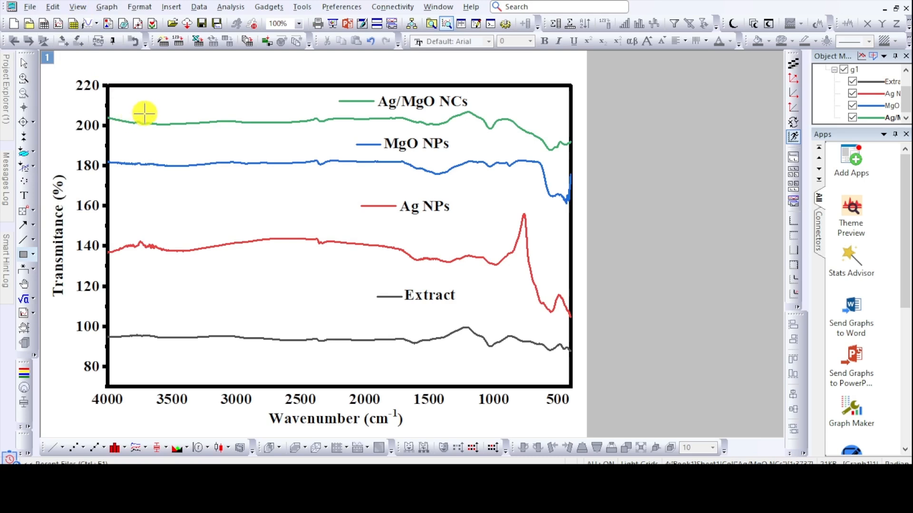
{"action": "left_click_drag", "start_coordinate": [153, 117], "coordinate": [214, 348]}
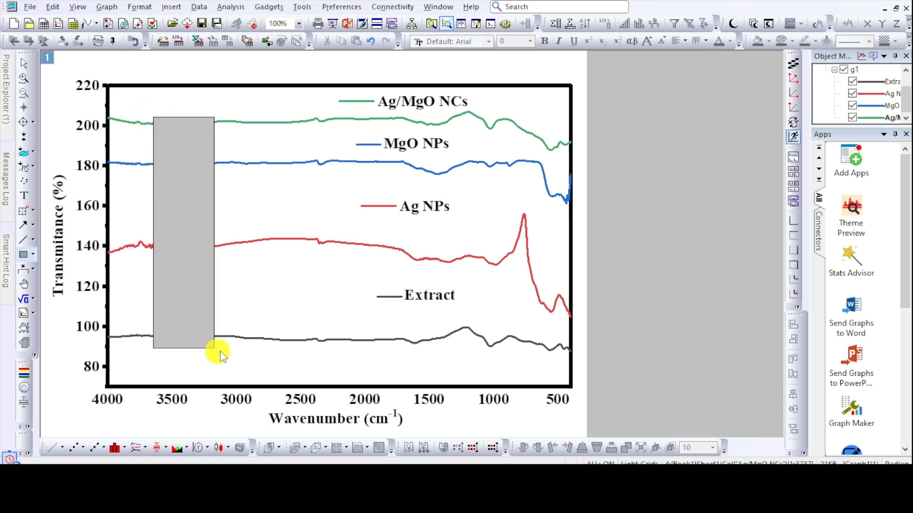
Push the grey rectangle to the back
{"action": "left_click", "coordinate": [187, 210]}
{"action": "right_click", "coordinate": [198, 217]}
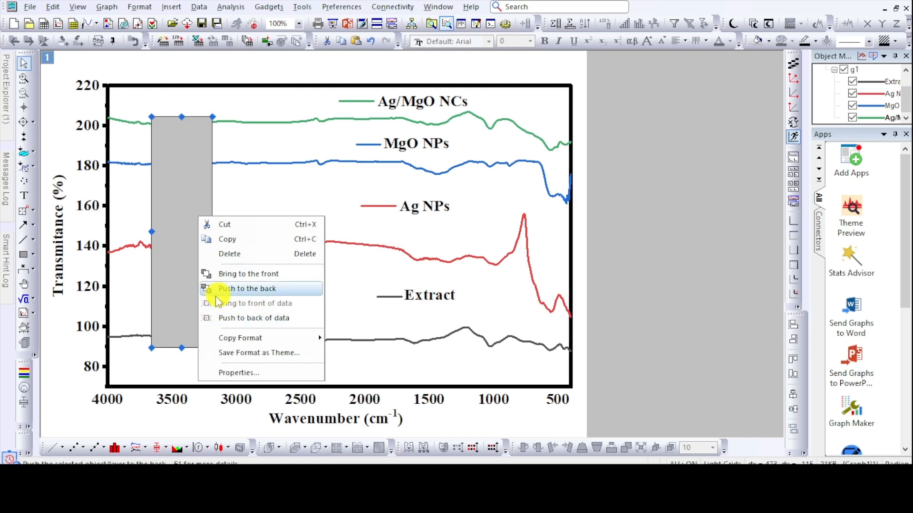
{"action": "left_click", "coordinate": [285, 294]}
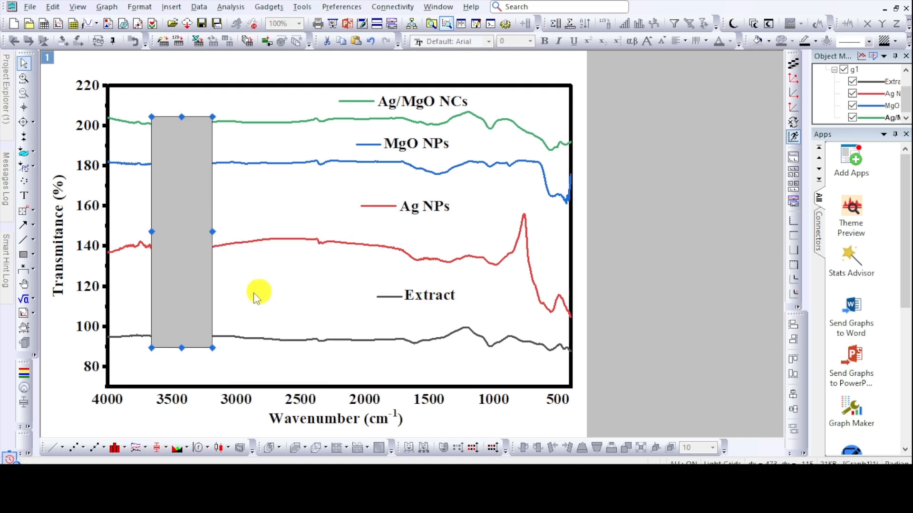
Change the grey rectangle's fill color to light cyan #6FFFFF in its object properties
{"action": "right_click", "coordinate": [196, 266]}
{"action": "left_click", "coordinate": [180, 257]}
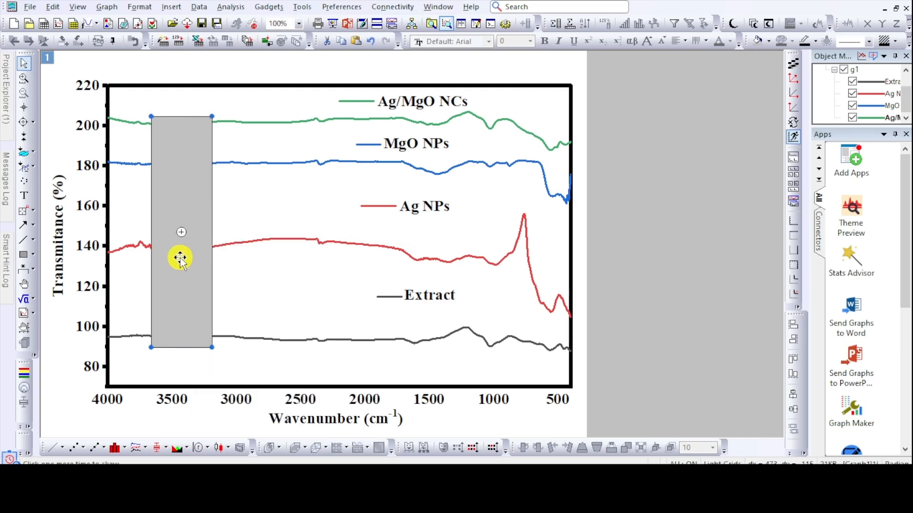
{"action": "right_click", "coordinate": [180, 258]}
{"action": "left_click", "coordinate": [229, 418]}
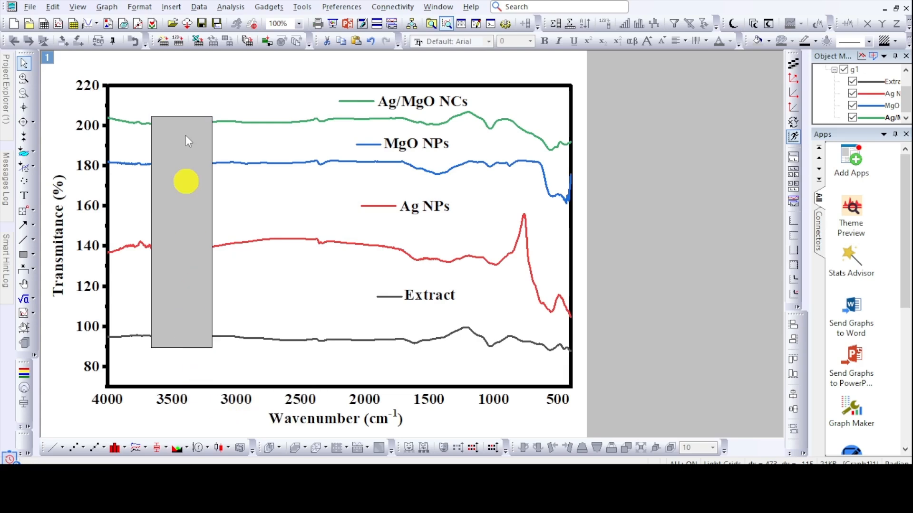
{"action": "left_click", "coordinate": [326, 76]}
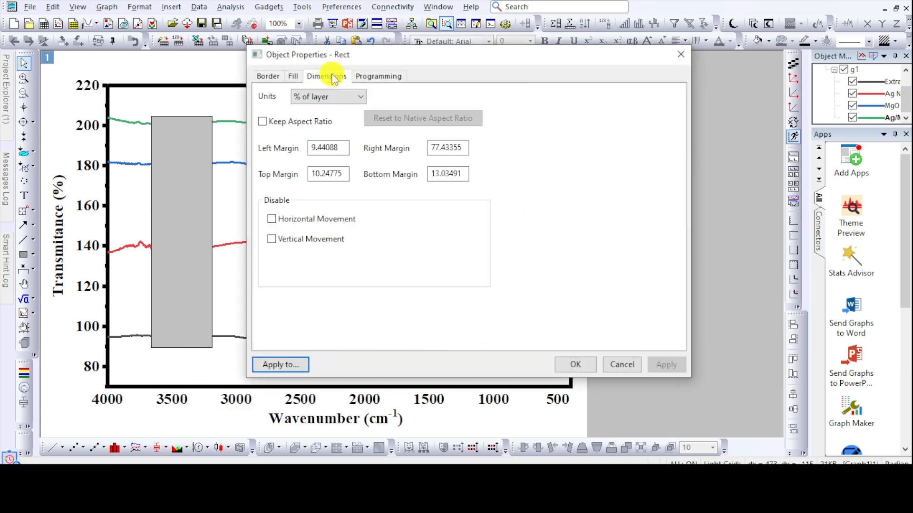
{"action": "left_click", "coordinate": [294, 76]}
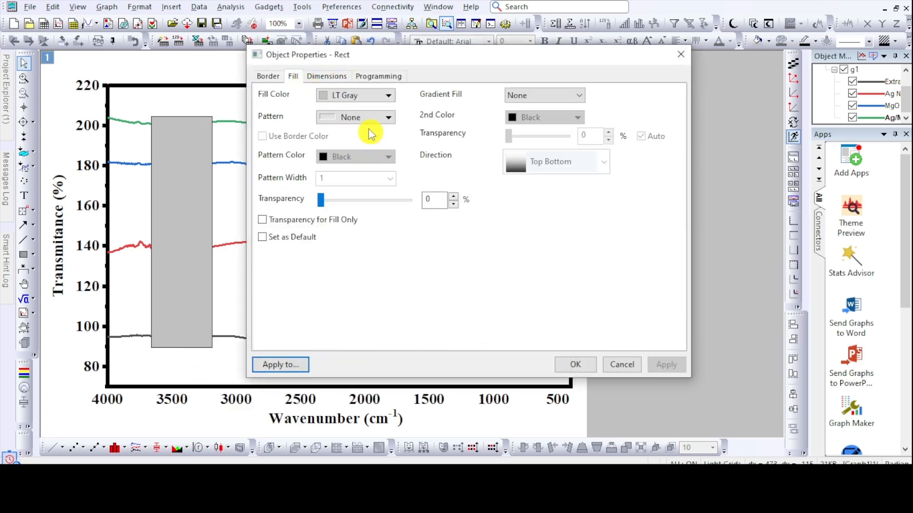
{"action": "left_click", "coordinate": [390, 118]}
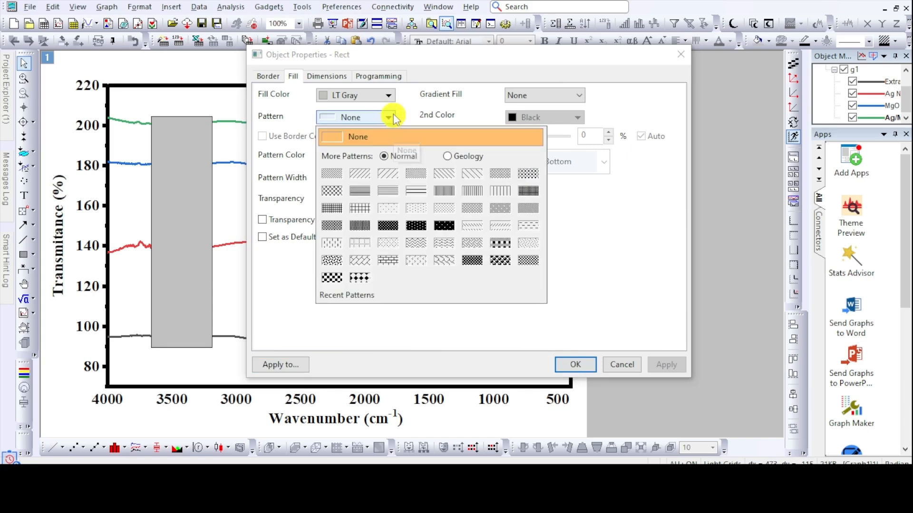
{"action": "left_click", "coordinate": [389, 118]}
{"action": "left_click", "coordinate": [387, 96]}
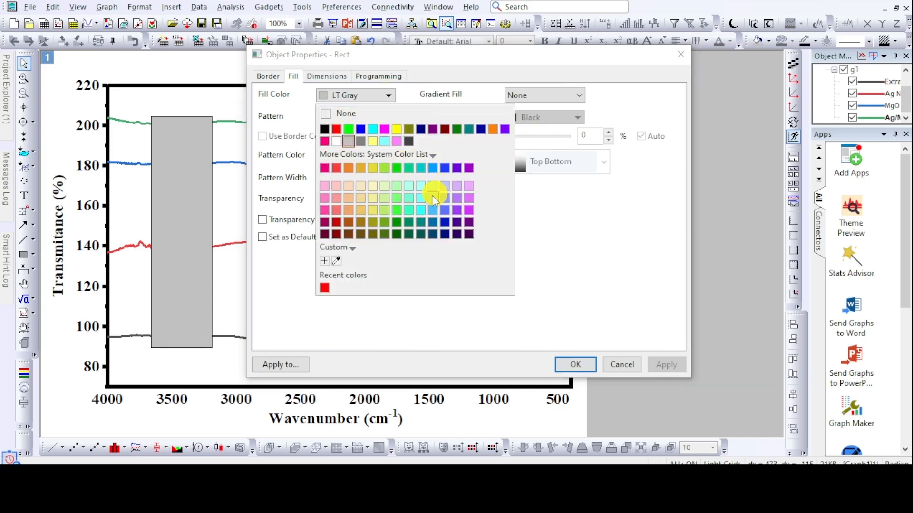
{"action": "left_click", "coordinate": [420, 196]}
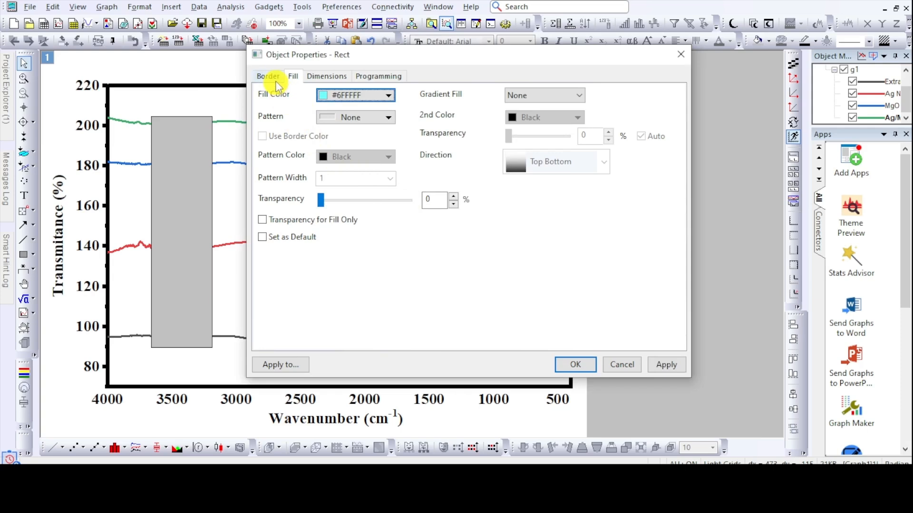
Set the cyan rectangle's transparency to 60% and apply the properties
{"action": "left_click", "coordinate": [393, 208]}
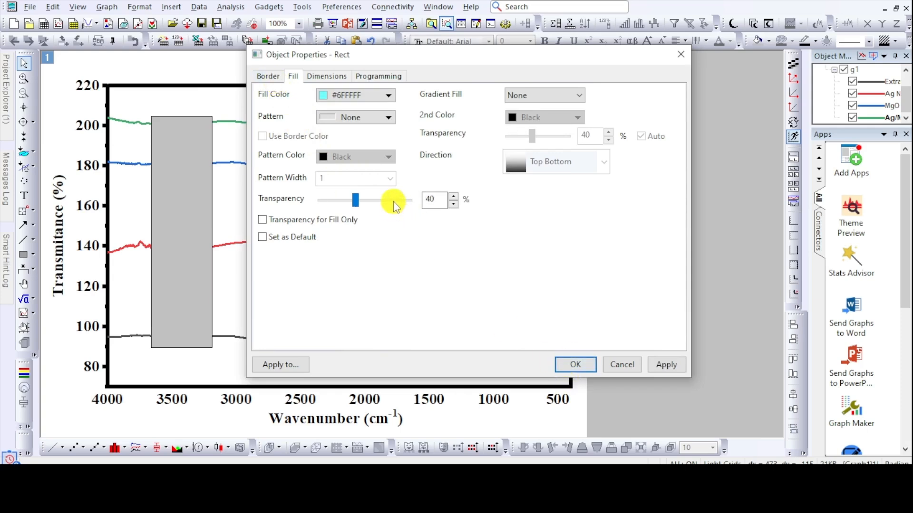
{"action": "left_click", "coordinate": [576, 363]}
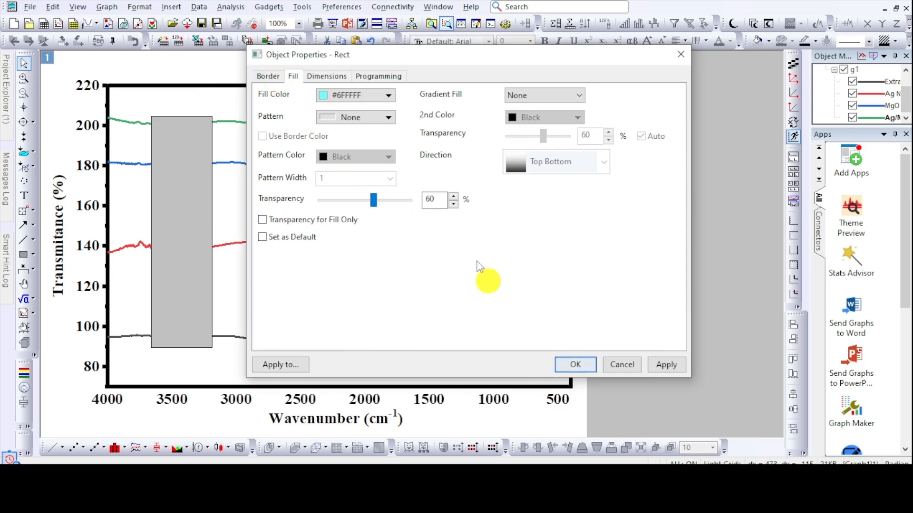
{"action": "left_click", "coordinate": [557, 371]}
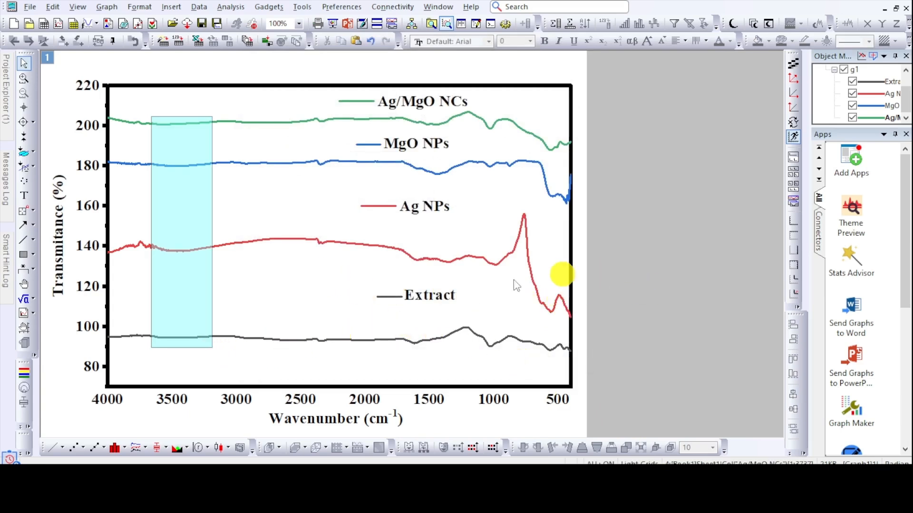
Copy the cyan rectangle and paste a duplicate onto the graph
{"action": "right_click", "coordinate": [184, 272]}
{"action": "right_click", "coordinate": [186, 193]}
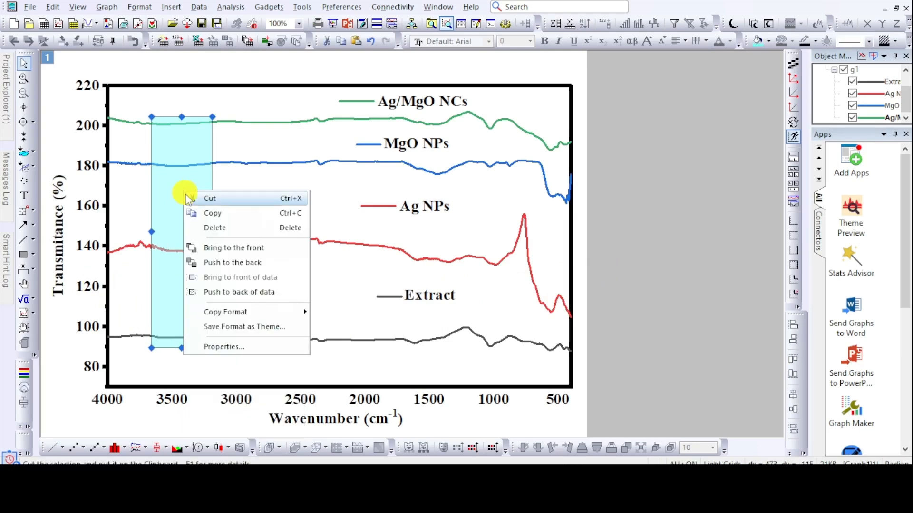
{"action": "left_click", "coordinate": [215, 213]}
{"action": "right_click", "coordinate": [273, 204]}
{"action": "mouse_move", "coordinate": [394, 12]}
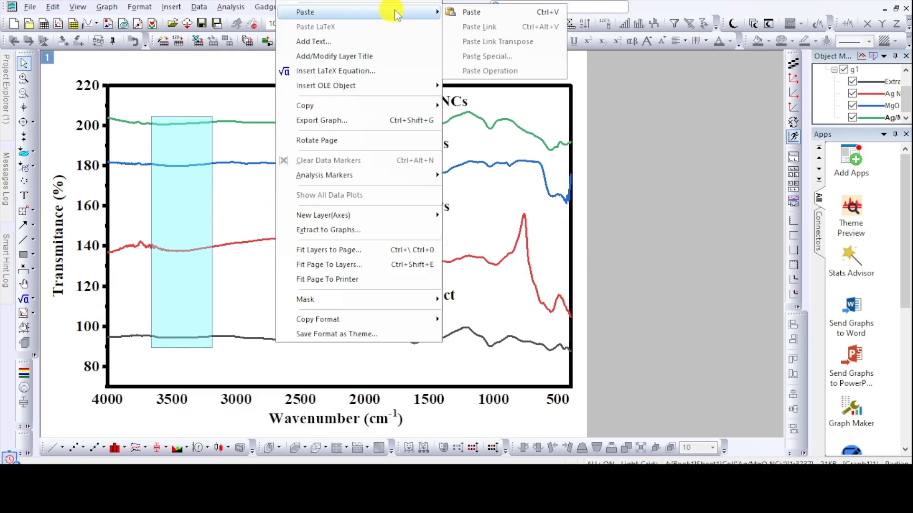
{"action": "left_click", "coordinate": [471, 12]}
Narrow the pasted rectangle and place it over all four curves at about 2480 to 2200 cm⁻¹
{"action": "left_click_drag", "start_coordinate": [320, 259], "coordinate": [329, 187]}
{"action": "left_click_drag", "start_coordinate": [292, 227], "coordinate": [340, 223]}
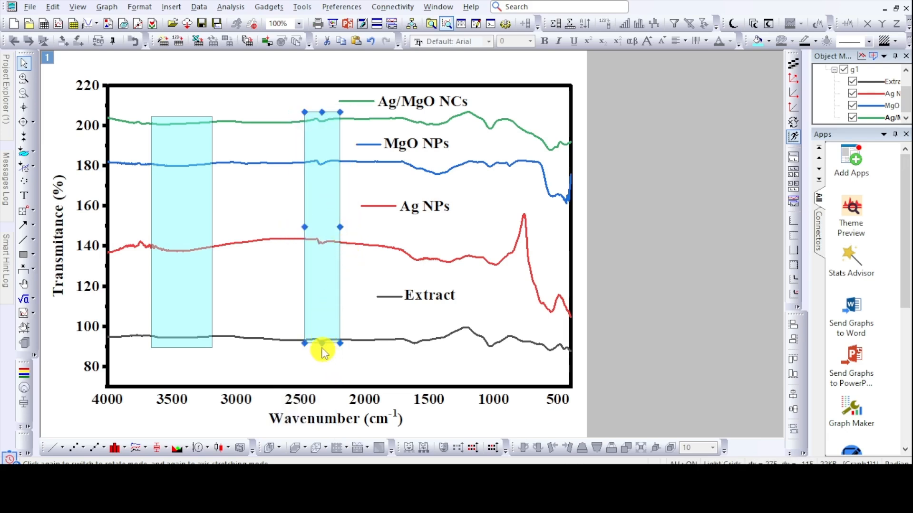
{"action": "left_click_drag", "start_coordinate": [322, 343], "coordinate": [319, 342]}
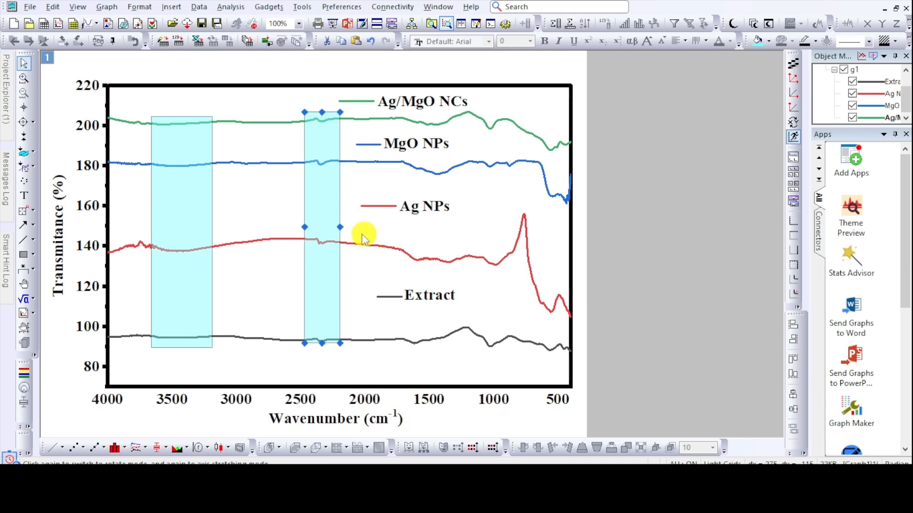
Change the second rectangle's fill color to light purple #EEACFF
{"action": "right_click", "coordinate": [333, 196]}
{"action": "left_click", "coordinate": [393, 356]}
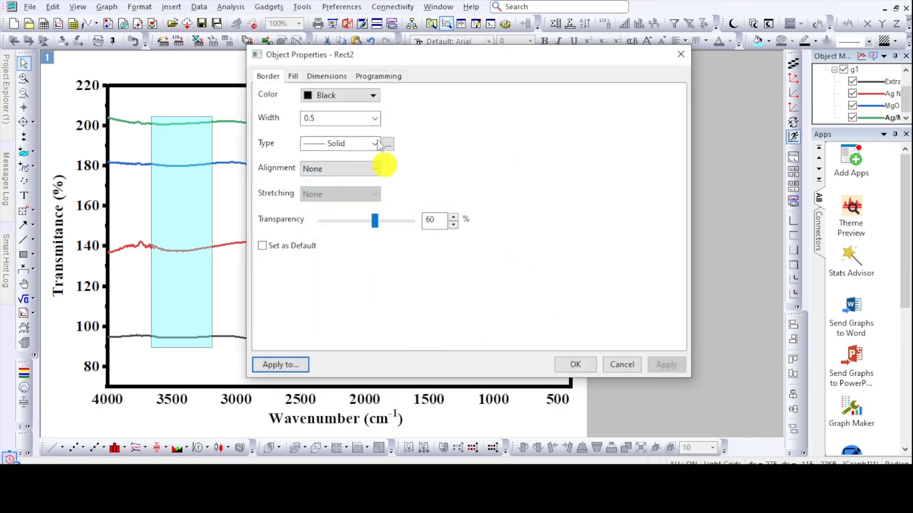
{"action": "left_click", "coordinate": [293, 76]}
{"action": "left_click", "coordinate": [373, 99]}
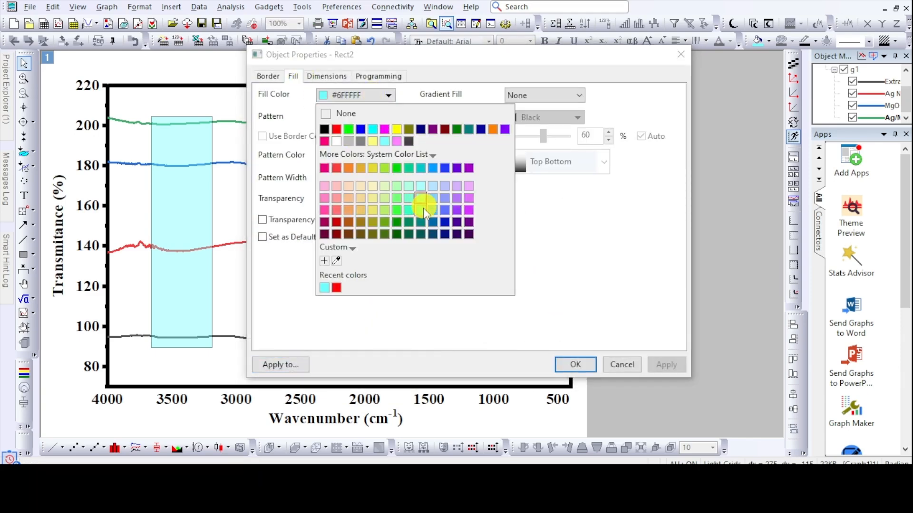
{"action": "left_click", "coordinate": [470, 186]}
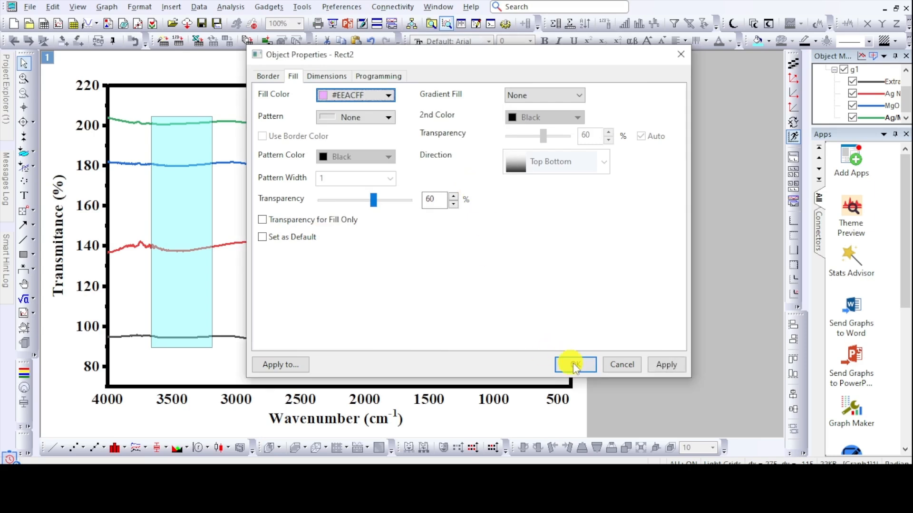
{"action": "left_click", "coordinate": [573, 364]}
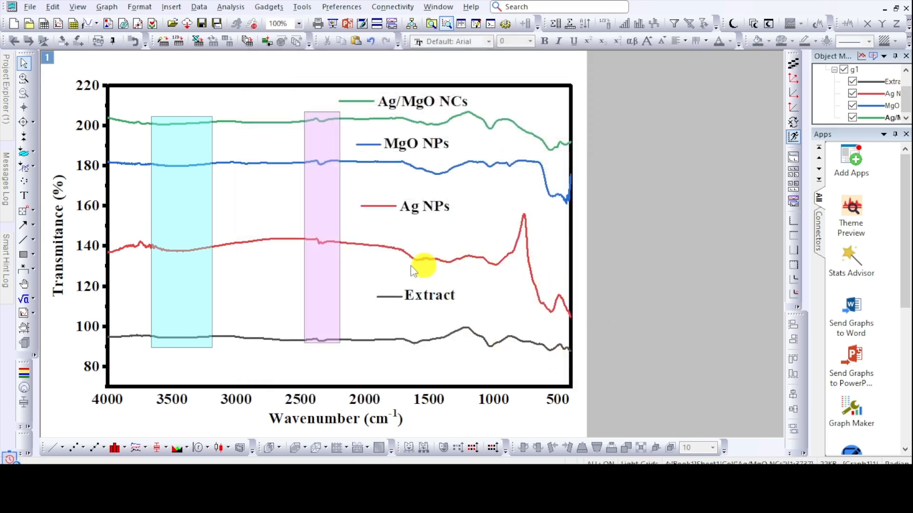
{"action": "left_click", "coordinate": [327, 195]}
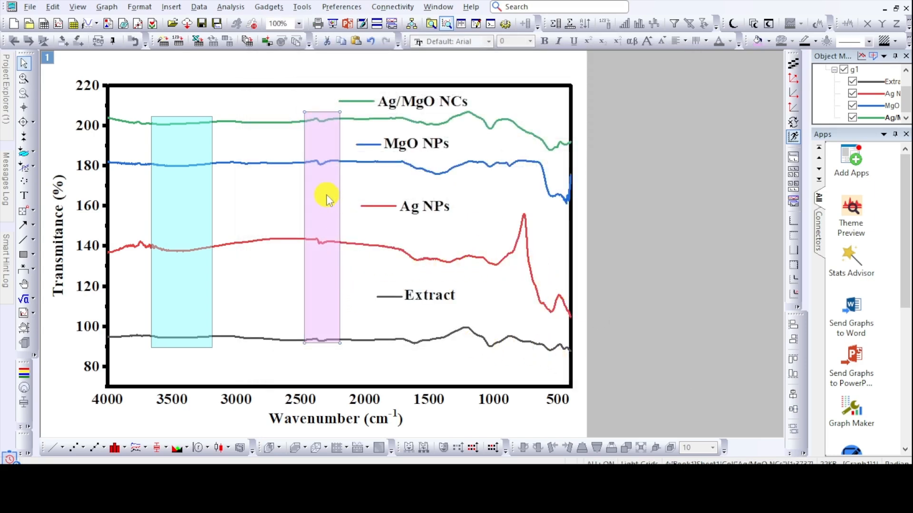
{"action": "left_click", "coordinate": [327, 196]}
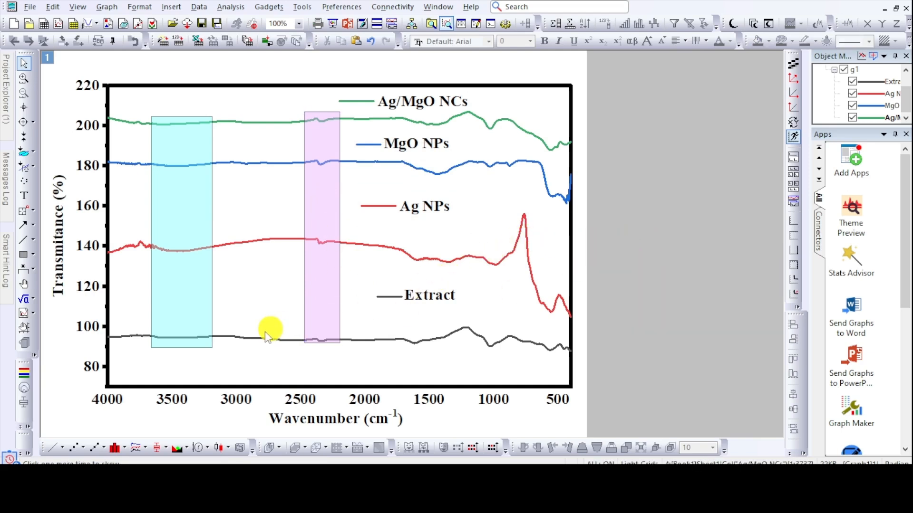
Shrink the four curve labels and move them between the cyan and purple bands, each just above its curve
{"action": "left_click", "coordinate": [423, 103]}
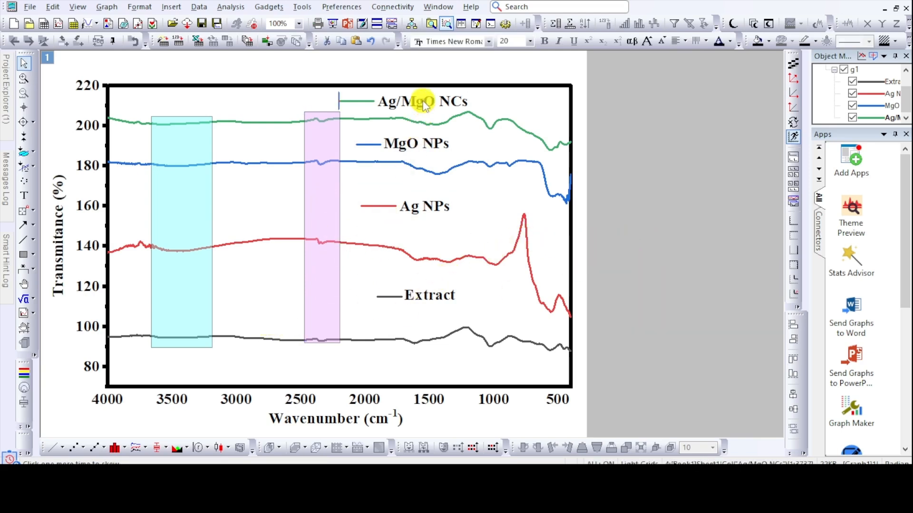
{"action": "left_click_drag", "start_coordinate": [421, 102], "coordinate": [269, 101]}
{"action": "left_click_drag", "start_coordinate": [408, 143], "coordinate": [273, 146]}
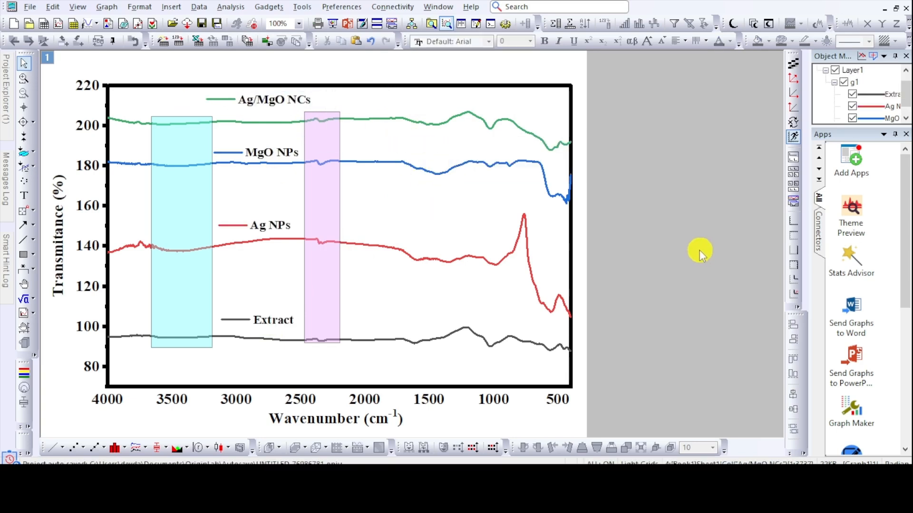
Copy the purple rectangle and paste a duplicate onto the graph
{"action": "right_click", "coordinate": [330, 200]}
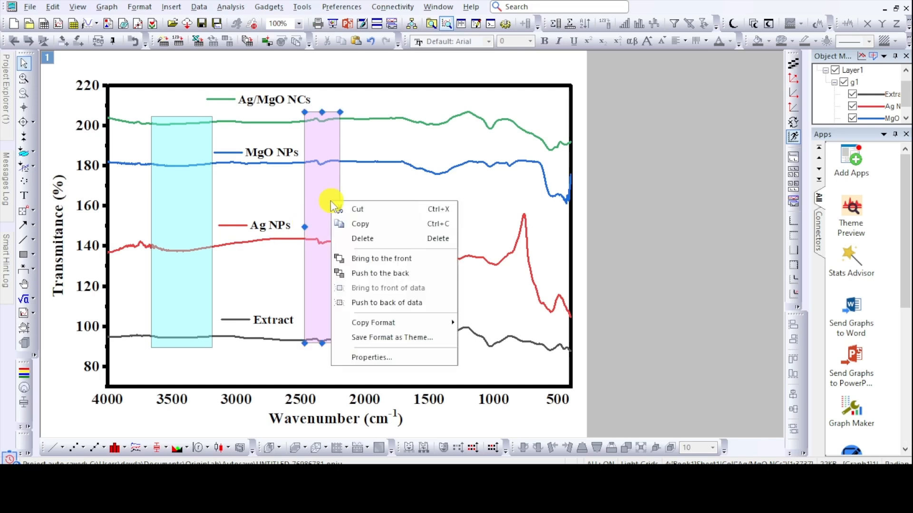
{"action": "left_click", "coordinate": [448, 210]}
{"action": "right_click", "coordinate": [449, 210]}
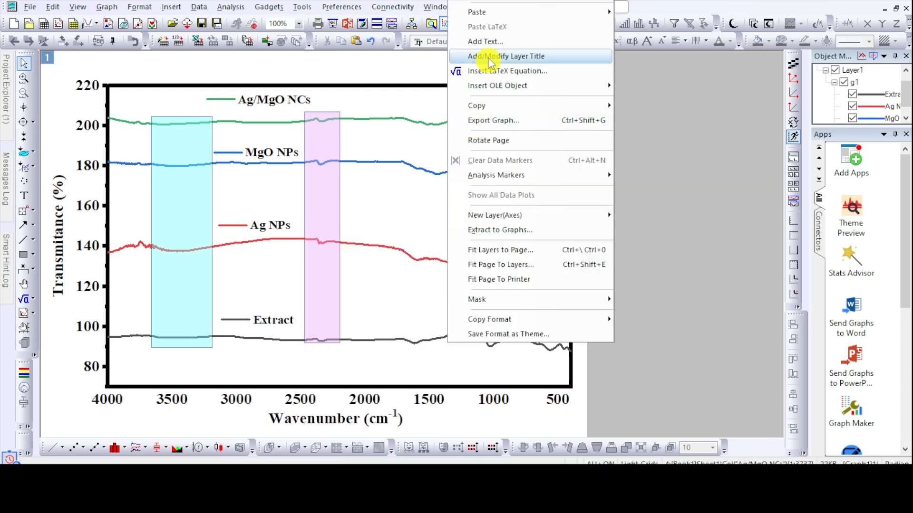
{"action": "mouse_move", "coordinate": [594, 12]}
{"action": "left_click", "coordinate": [637, 13]}
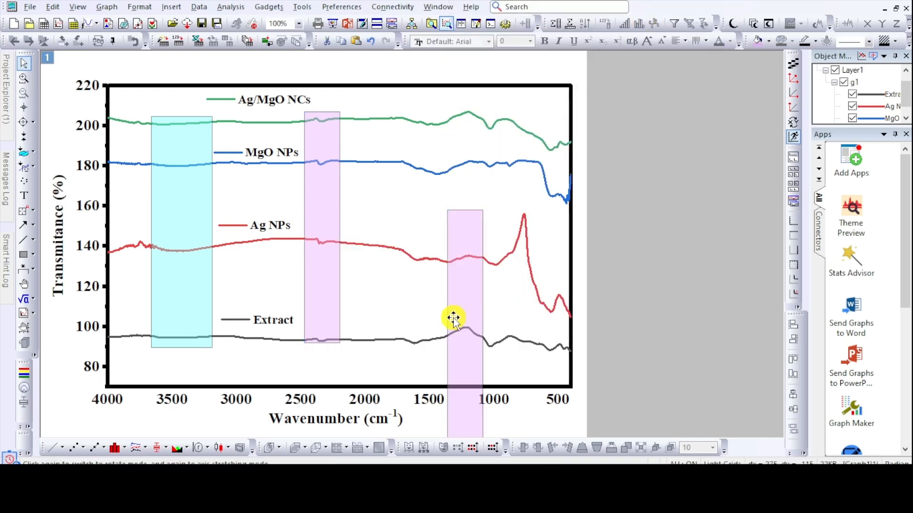
Move the pasted purple rectangle over the dips at about 690 to 460 cm⁻¹, making it slightly narrower and shorter
{"action": "left_click_drag", "start_coordinate": [452, 315], "coordinate": [541, 242]}
{"action": "left_click_drag", "start_coordinate": [550, 369], "coordinate": [548, 359]}
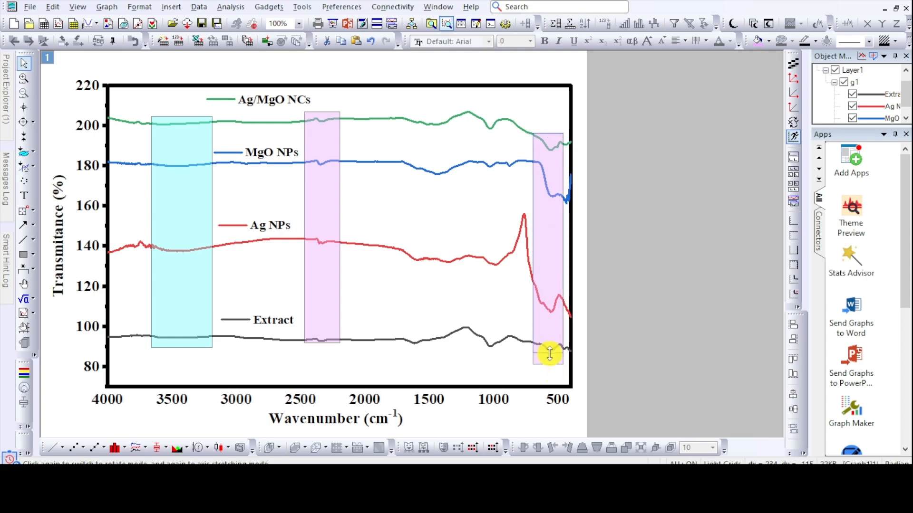
{"action": "left_click", "coordinate": [631, 301]}
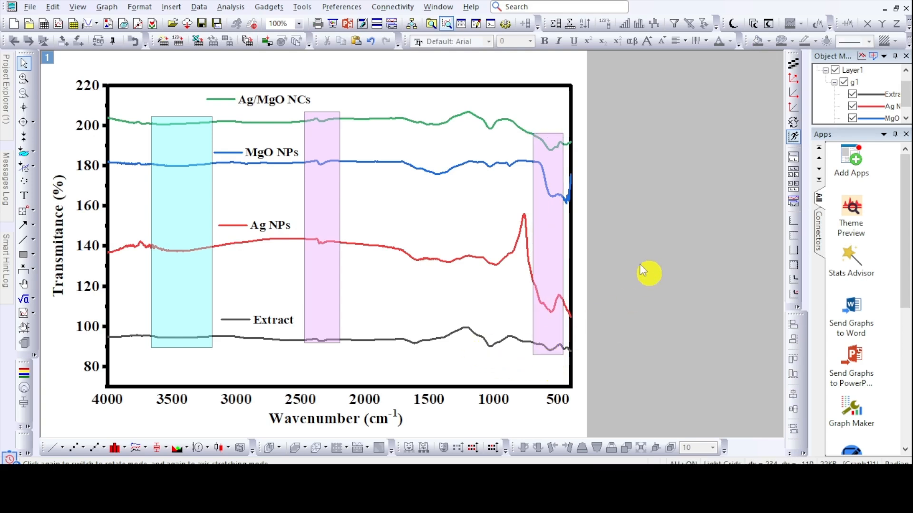
{"action": "left_click", "coordinate": [536, 245]}
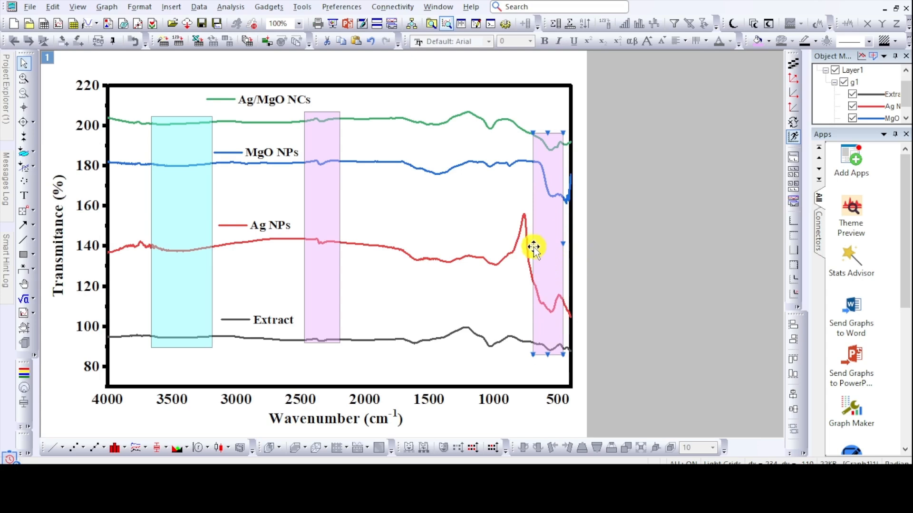
Narrow the right purple rectangle and reposition it over the dips at about 620 to 490 cm⁻¹
{"action": "left_click_drag", "start_coordinate": [547, 248], "coordinate": [464, 244]}
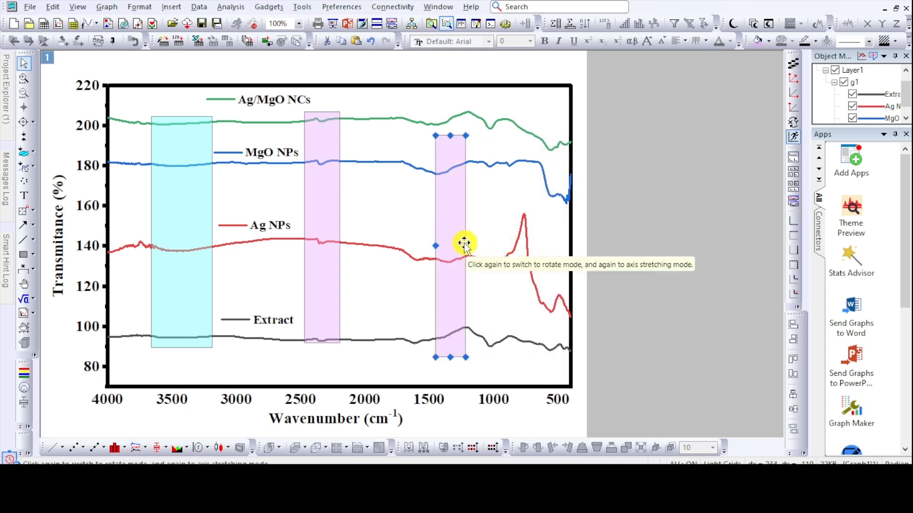
{"action": "left_click", "coordinate": [465, 245]}
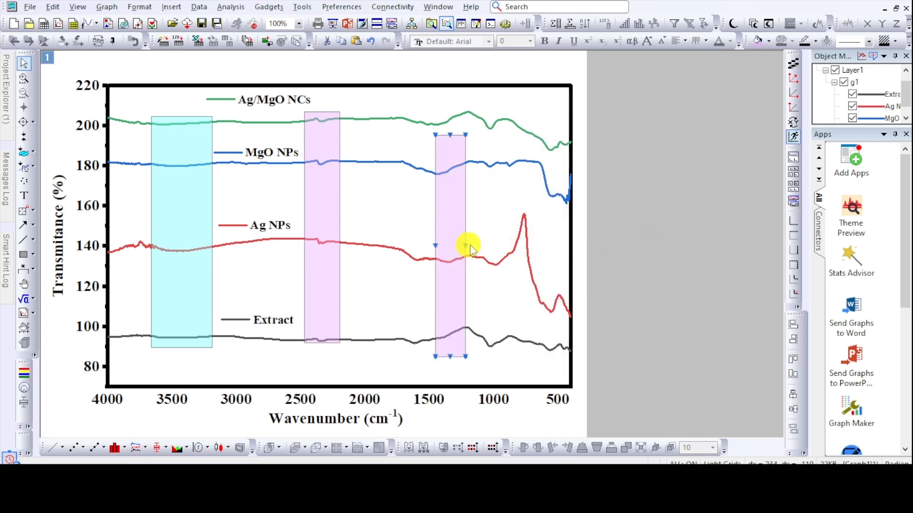
{"action": "left_click_drag", "start_coordinate": [435, 246], "coordinate": [551, 240]}
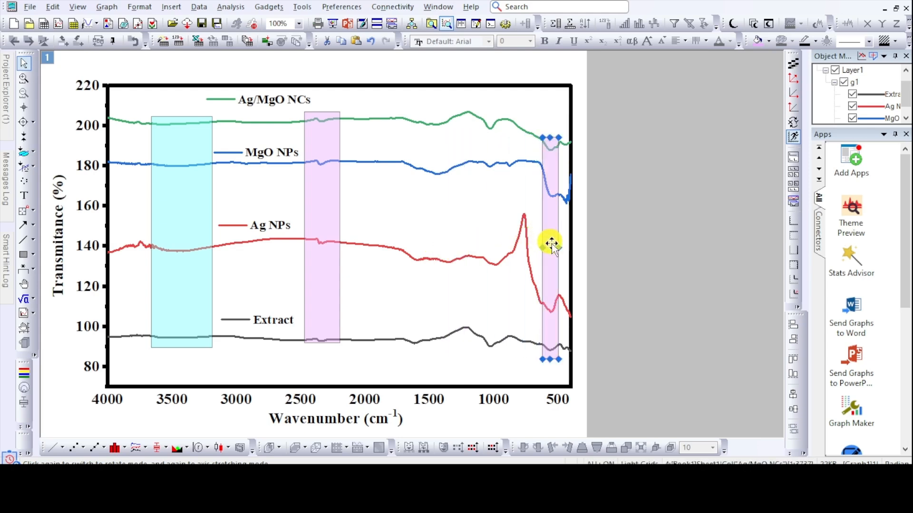
{"action": "left_click", "coordinate": [703, 214]}
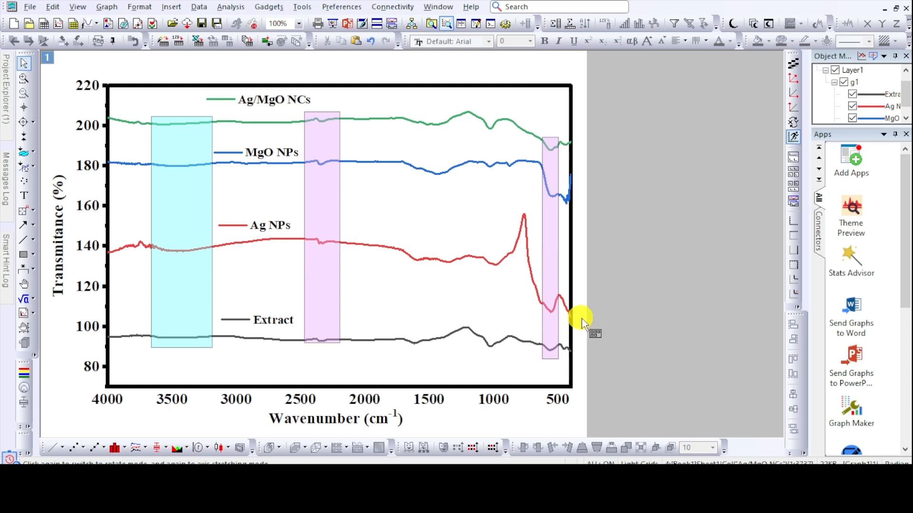
Copy the narrowed purple rectangle and paste a duplicate onto the graph
{"action": "right_click", "coordinate": [549, 238]}
{"action": "left_click", "coordinate": [526, 302]}
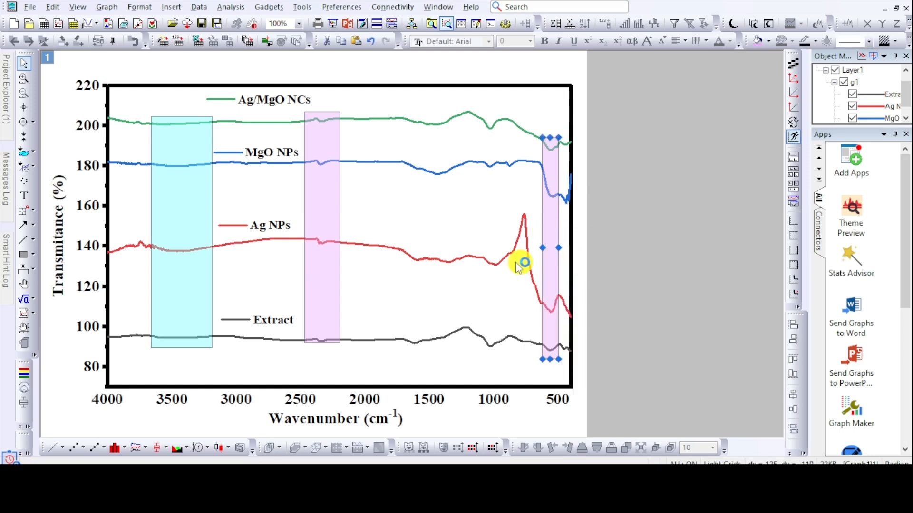
{"action": "right_click", "coordinate": [417, 218]}
{"action": "mouse_move", "coordinate": [438, 10]}
{"action": "left_click", "coordinate": [596, 10]}
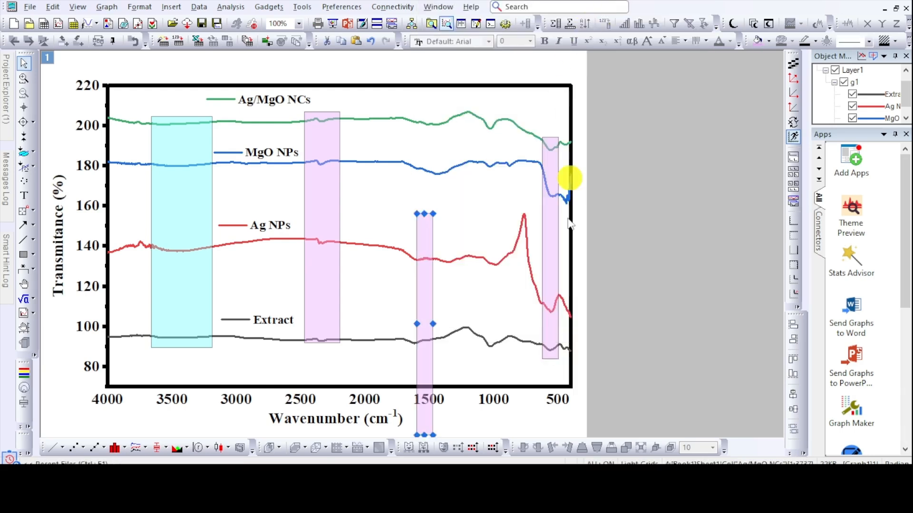
Move the pasted rectangle over the dips at about 1080 to 920 cm⁻¹, widening it slightly and extending it below the Extract curve
{"action": "left_click_drag", "start_coordinate": [426, 306], "coordinate": [490, 208]}
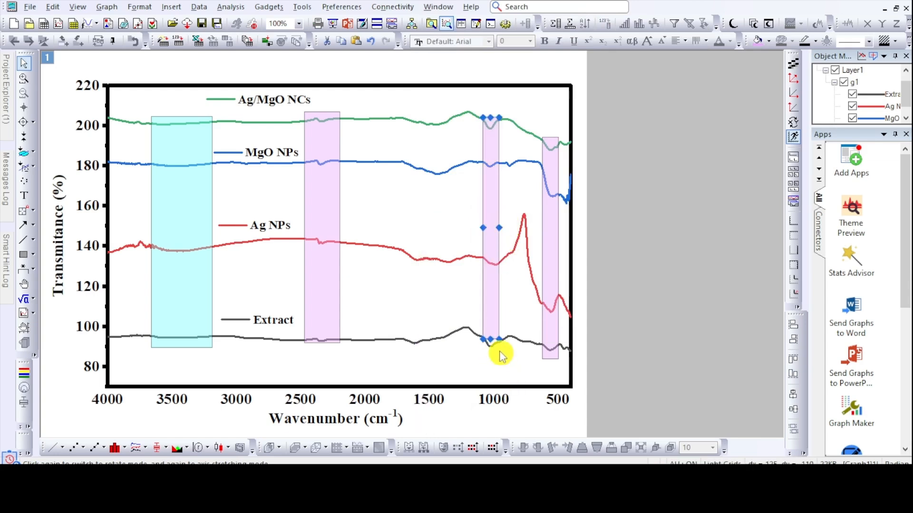
{"action": "left_click_drag", "start_coordinate": [491, 339], "coordinate": [497, 350]}
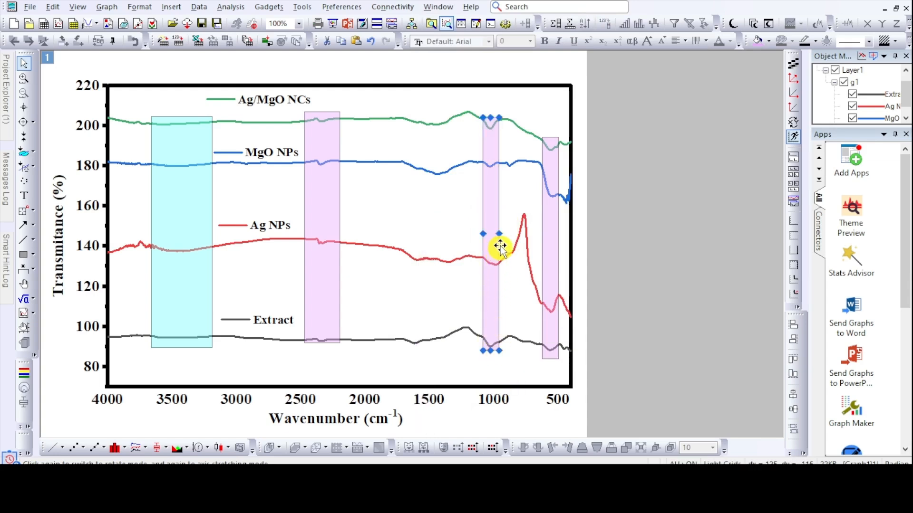
{"action": "left_click_drag", "start_coordinate": [499, 234], "coordinate": [503, 236]}
{"action": "left_click", "coordinate": [663, 256]}
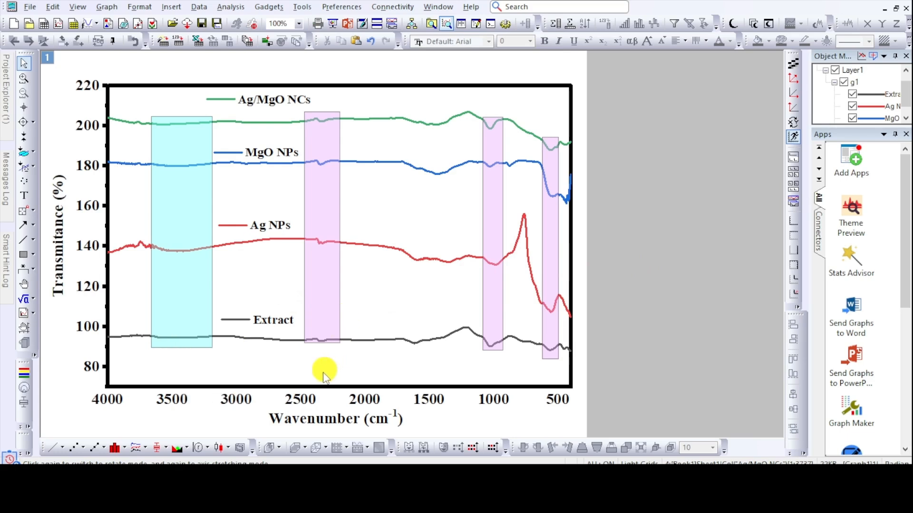
Change the fill color of the rectangle near 1000 cm⁻¹ to light cyan #ACFFFF
{"action": "right_click", "coordinate": [493, 205]}
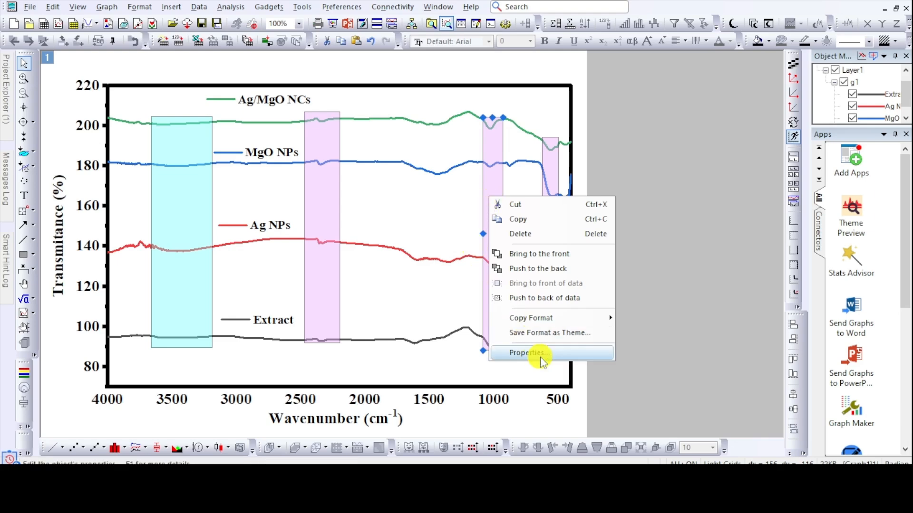
{"action": "left_click", "coordinate": [528, 352]}
{"action": "left_click", "coordinate": [293, 77]}
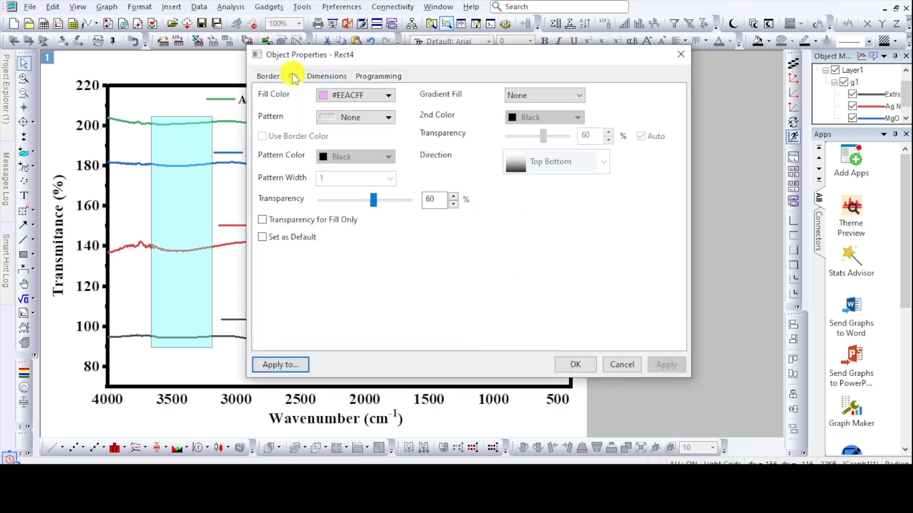
{"action": "left_click", "coordinate": [357, 95]}
{"action": "left_click", "coordinate": [422, 198]}
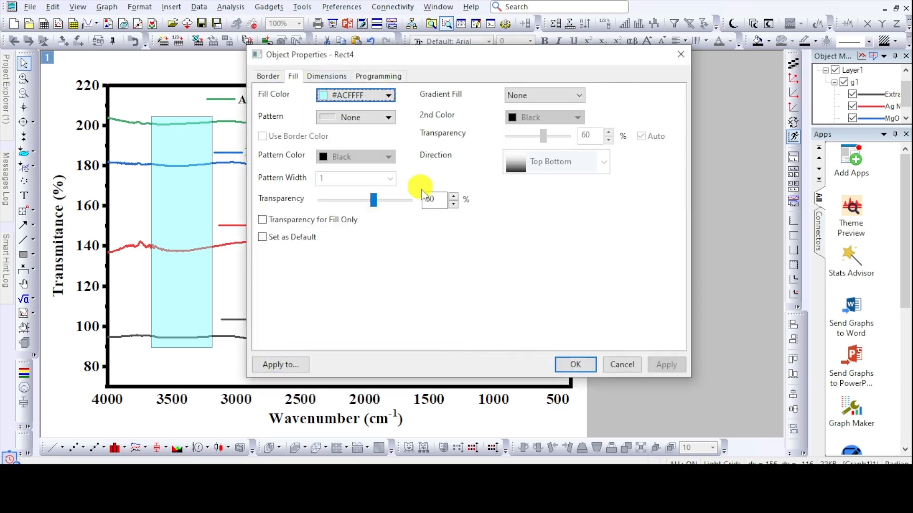
{"action": "left_click", "coordinate": [575, 364]}
{"action": "right_click", "coordinate": [556, 241]}
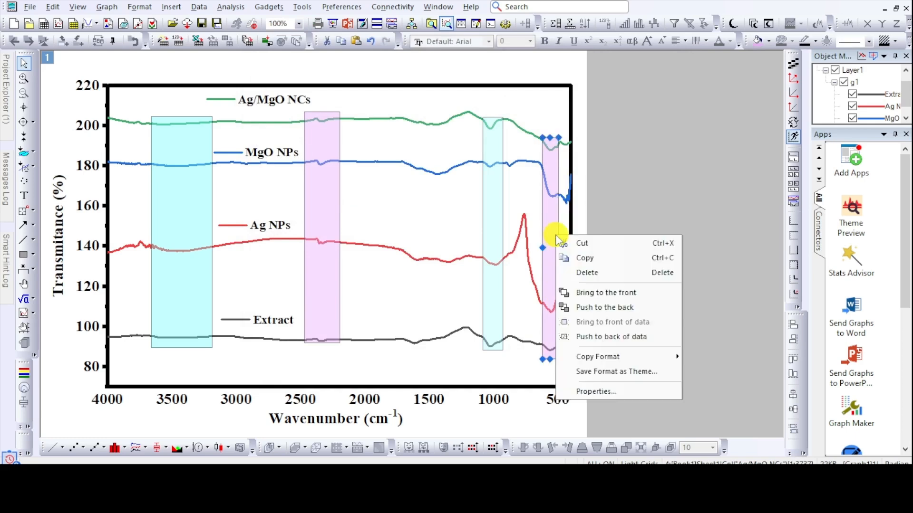
{"action": "left_click", "coordinate": [658, 181]}
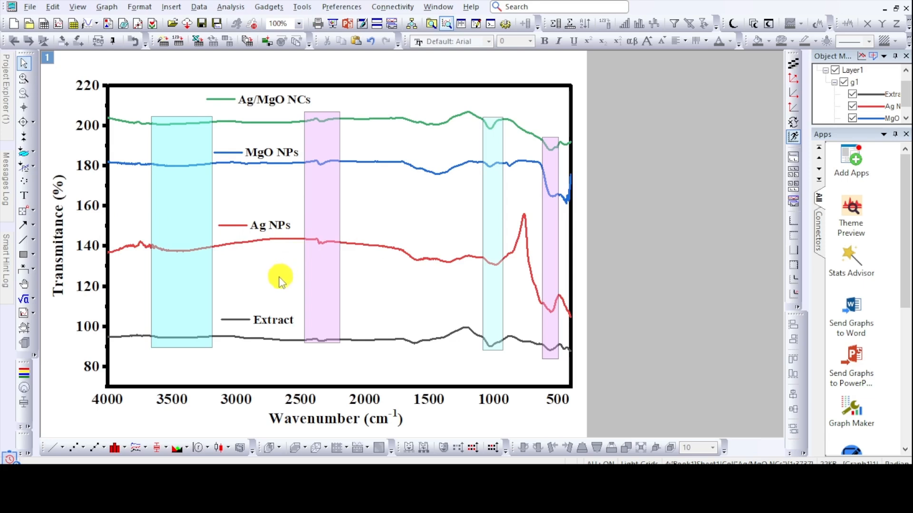
Lower the wide purple band's top edge to align with the wide cyan band, and raise the cyan band's bottom edge to match
{"action": "left_click", "coordinate": [323, 177]}
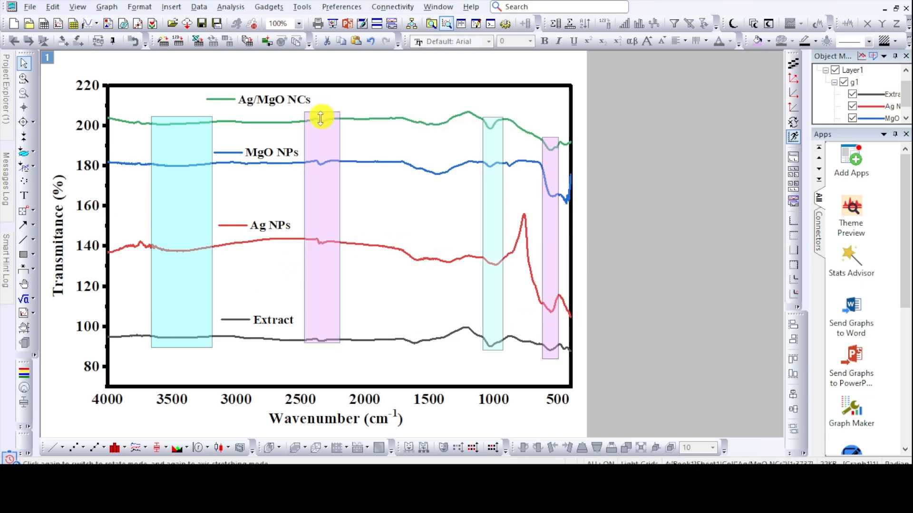
{"action": "left_click", "coordinate": [663, 255]}
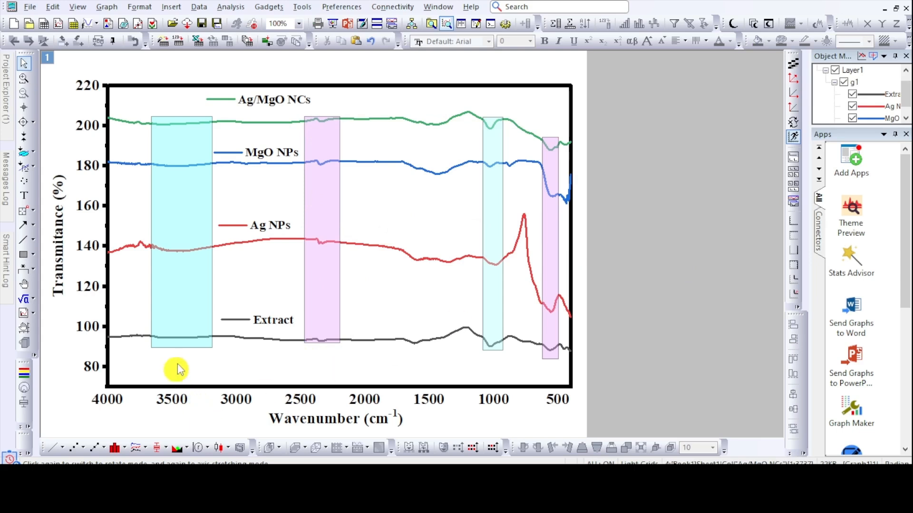
{"action": "left_click", "coordinate": [170, 347]}
{"action": "left_click", "coordinate": [181, 338]}
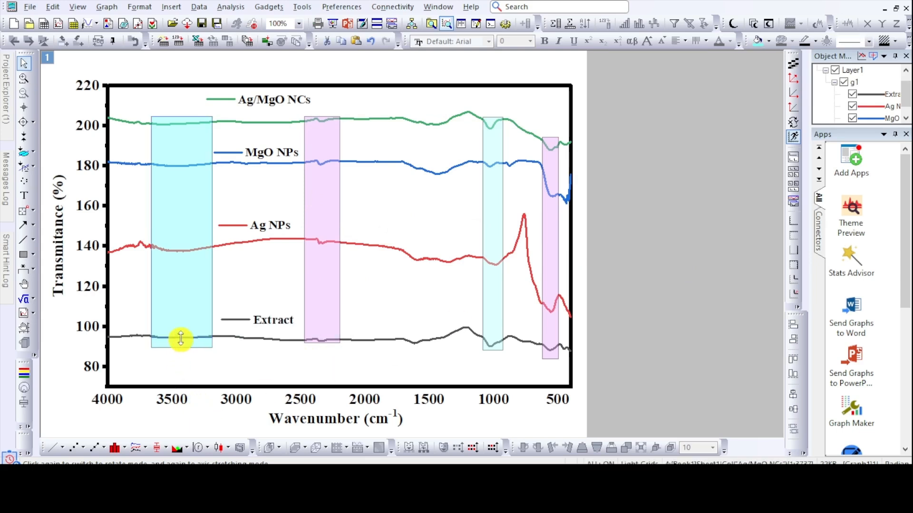
{"action": "left_click_drag", "start_coordinate": [179, 342], "coordinate": [179, 343]}
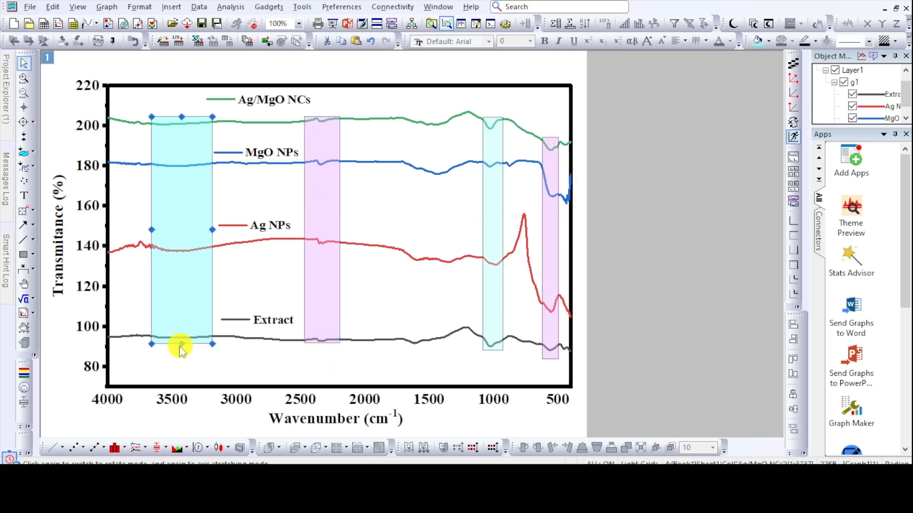
{"action": "left_click", "coordinate": [169, 374]}
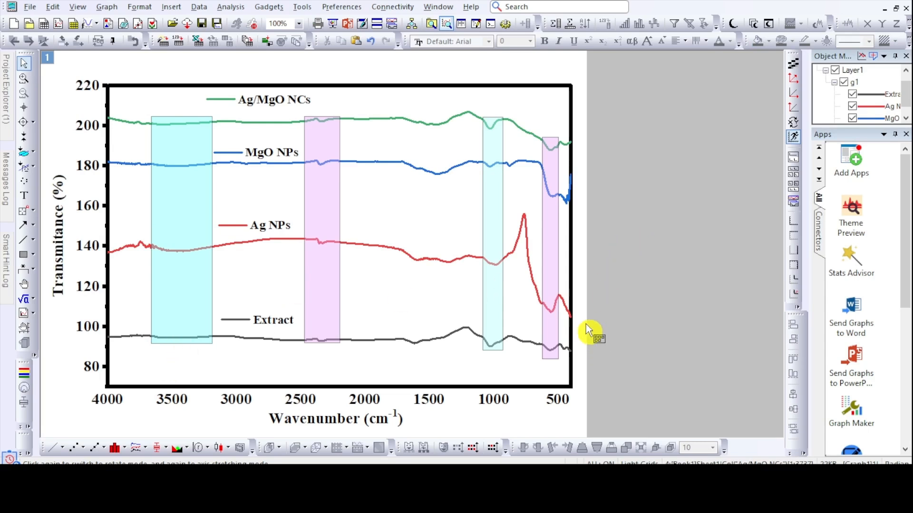
Raise the bottom edge of the purple band near 550 cm⁻¹ to just below the Extract curve
{"action": "left_click", "coordinate": [552, 339]}
{"action": "left_click", "coordinate": [550, 357]}
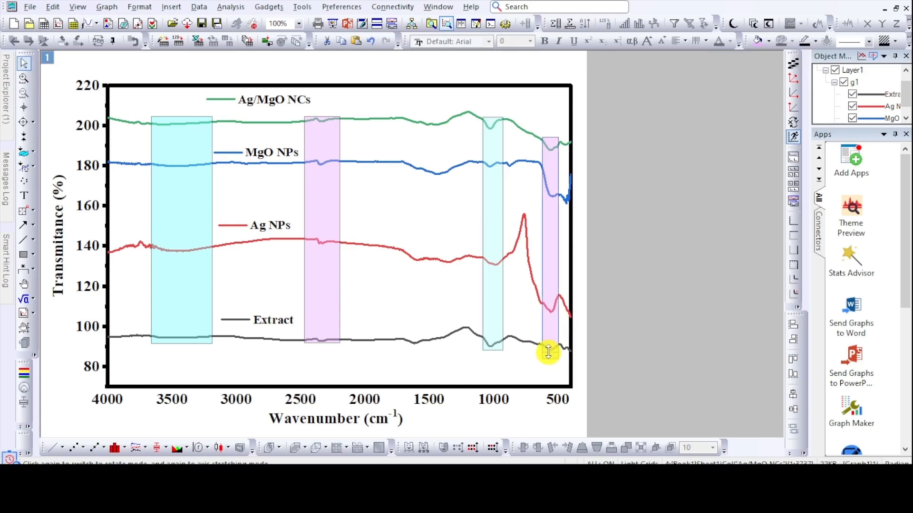
{"action": "left_click", "coordinate": [560, 144]}
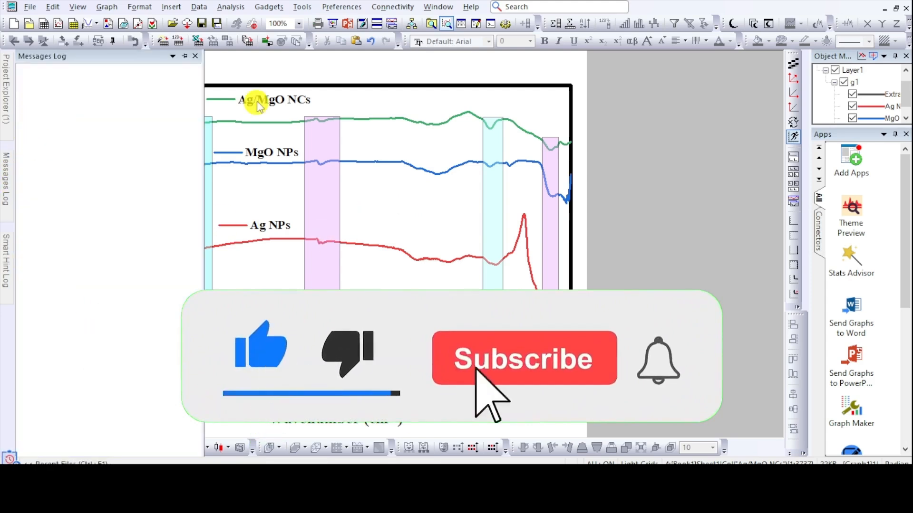
Read the wavenumber at the wide cyan band's left edge with the Screen Reader and add the text -3644 beneath the band
{"action": "left_click", "coordinate": [23, 107]}
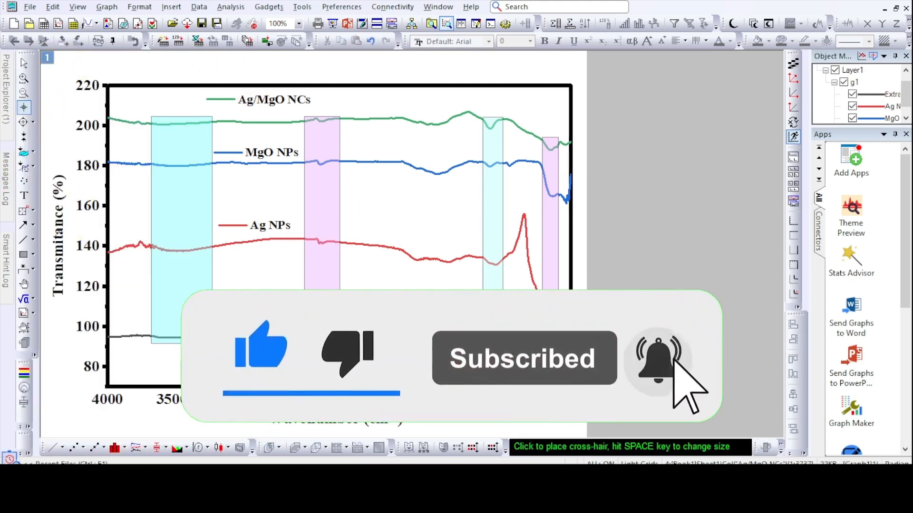
{"action": "left_click", "coordinate": [153, 344]}
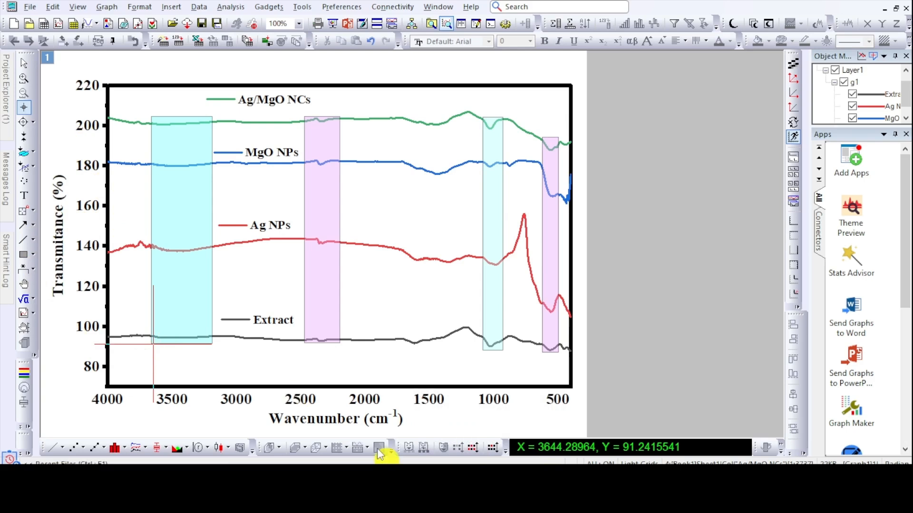
{"action": "left_click", "coordinate": [24, 196]}
{"action": "left_click", "coordinate": [623, 235]}
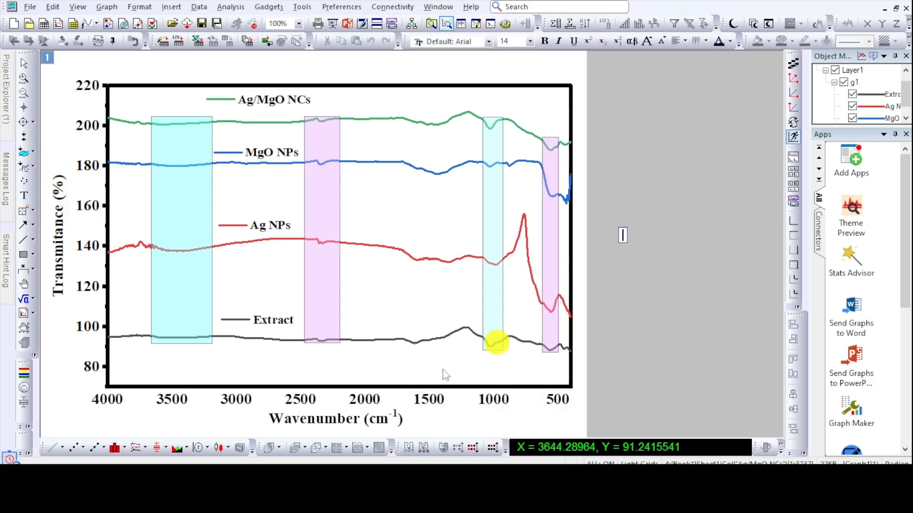
{"action": "left_click", "coordinate": [23, 196]}
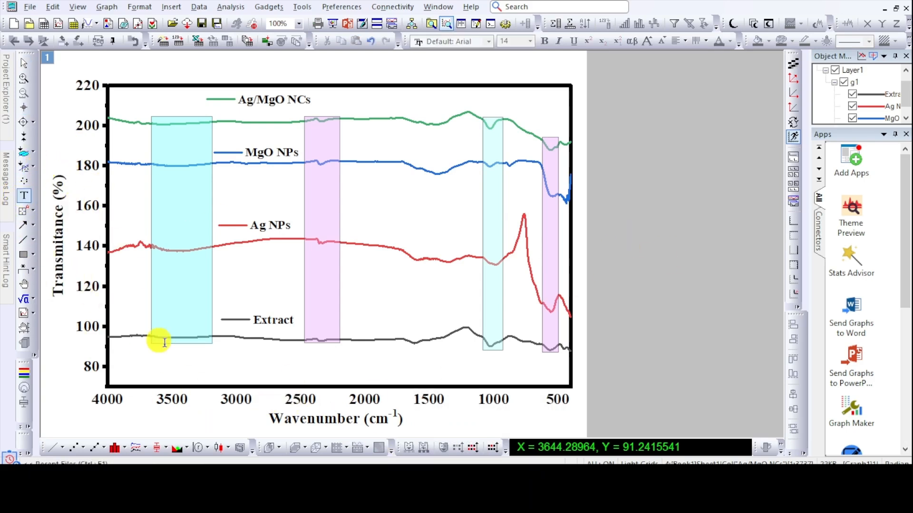
{"action": "left_click", "coordinate": [159, 354]}
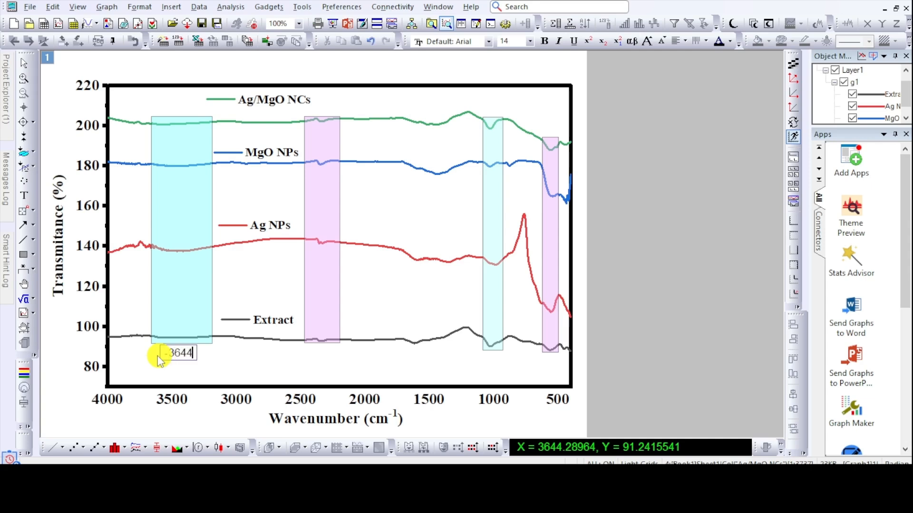
{"action": "left_click", "coordinate": [26, 137]}
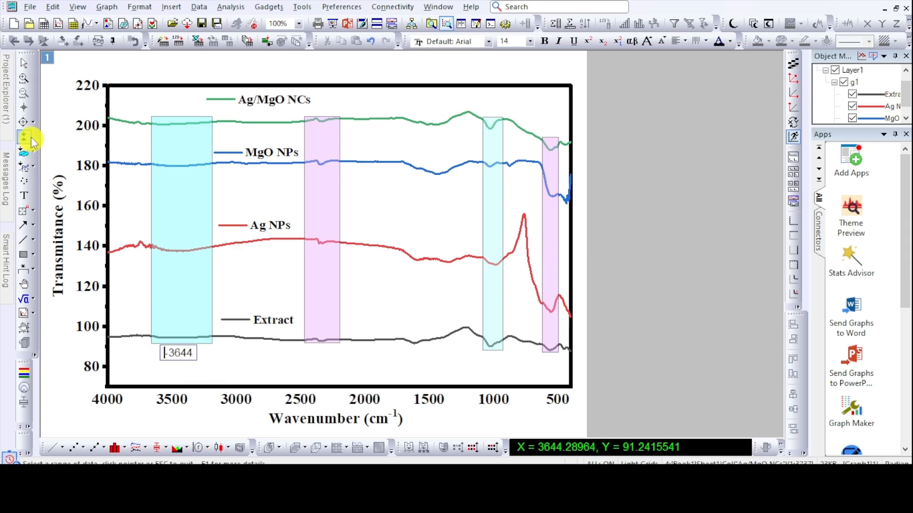
{"action": "key", "text": "Escape"}
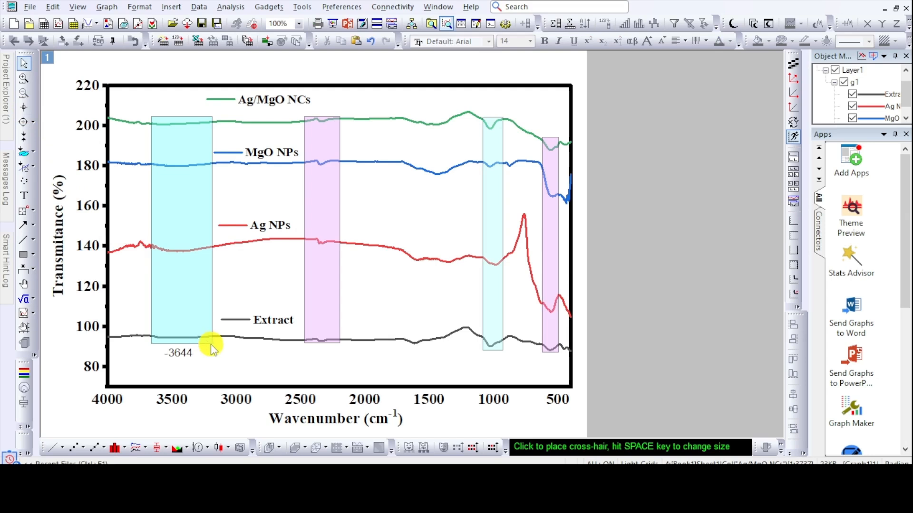
Read the wavenumber at the wide cyan band's right edge and complete the label beneath it as 3197-3644
{"action": "left_click", "coordinate": [24, 107]}
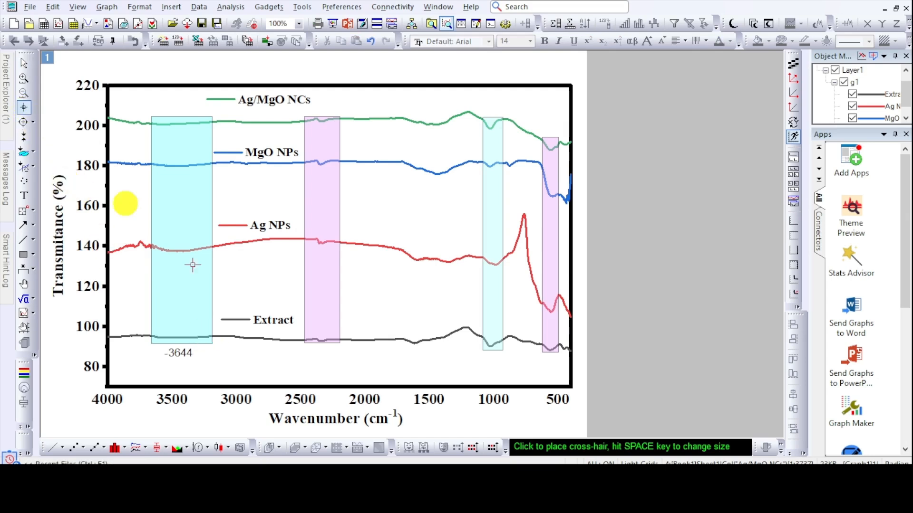
{"action": "left_click", "coordinate": [210, 344]}
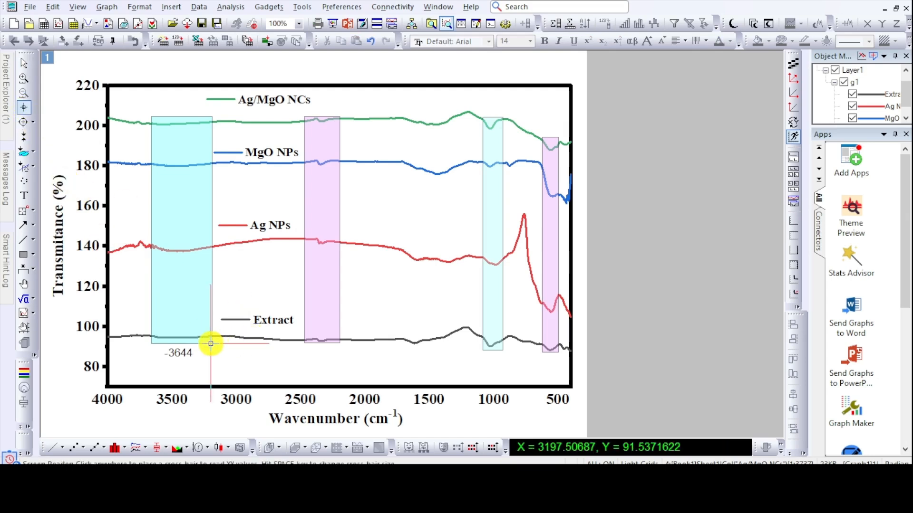
{"action": "left_click", "coordinate": [24, 195]}
{"action": "left_click", "coordinate": [606, 298]}
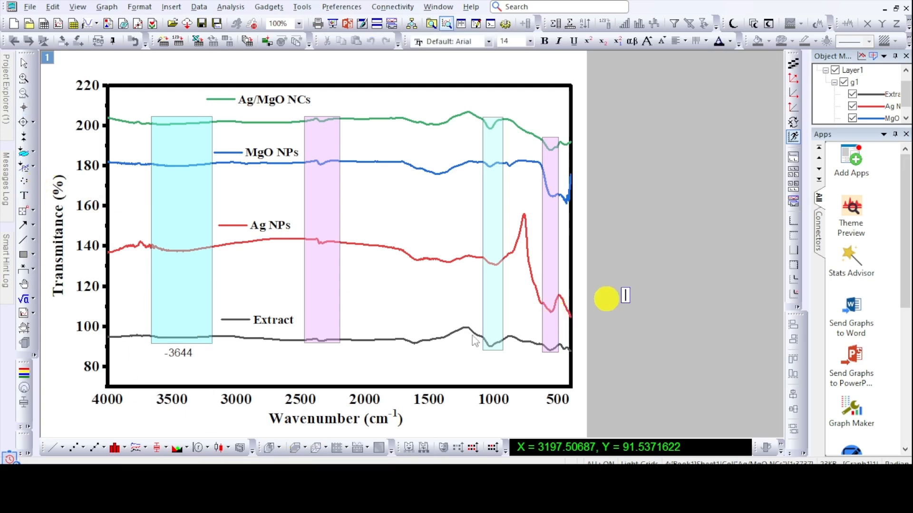
{"action": "left_click", "coordinate": [170, 356]}
{"action": "left_click", "coordinate": [170, 356]}
{"action": "double_click", "coordinate": [168, 358]}
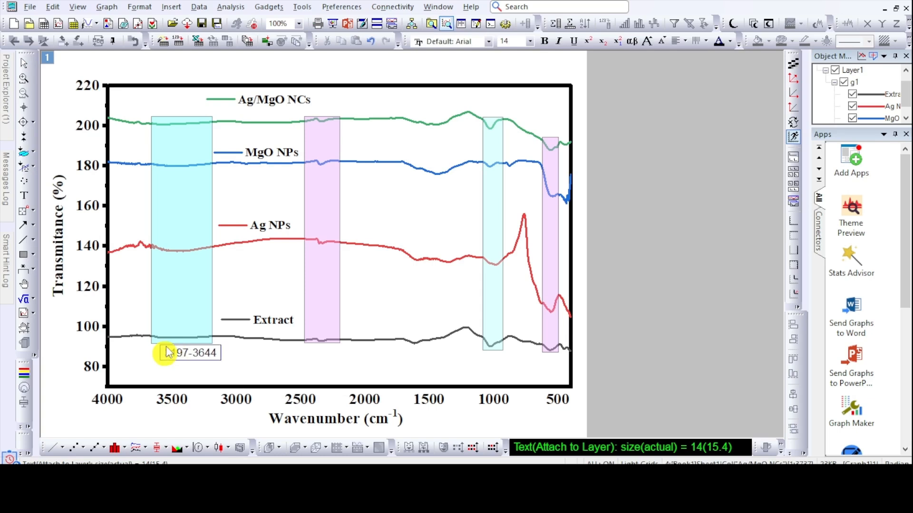
Format the 3197-3644 label in bold Times New Roman at size 20
{"action": "left_click_drag", "start_coordinate": [189, 355], "coordinate": [211, 360]}
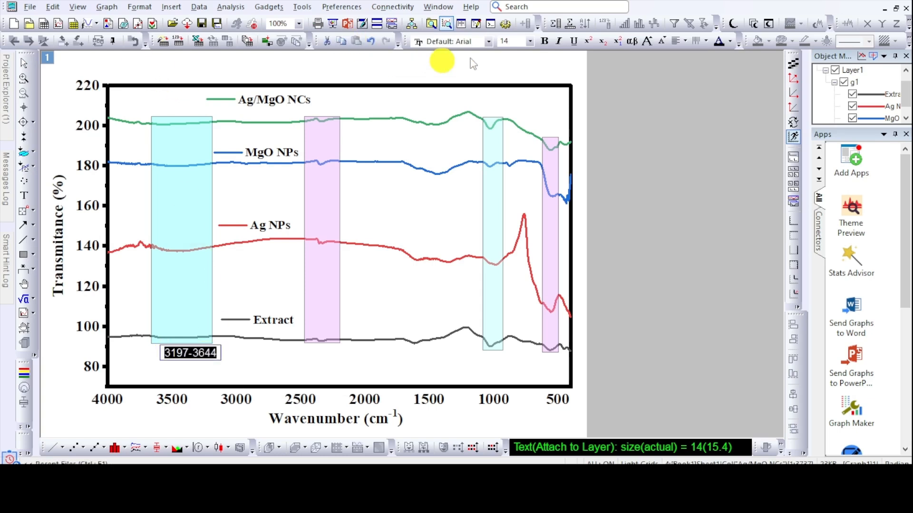
{"action": "left_click", "coordinate": [488, 42]}
{"action": "left_click", "coordinate": [447, 66]}
{"action": "left_click", "coordinate": [529, 41]}
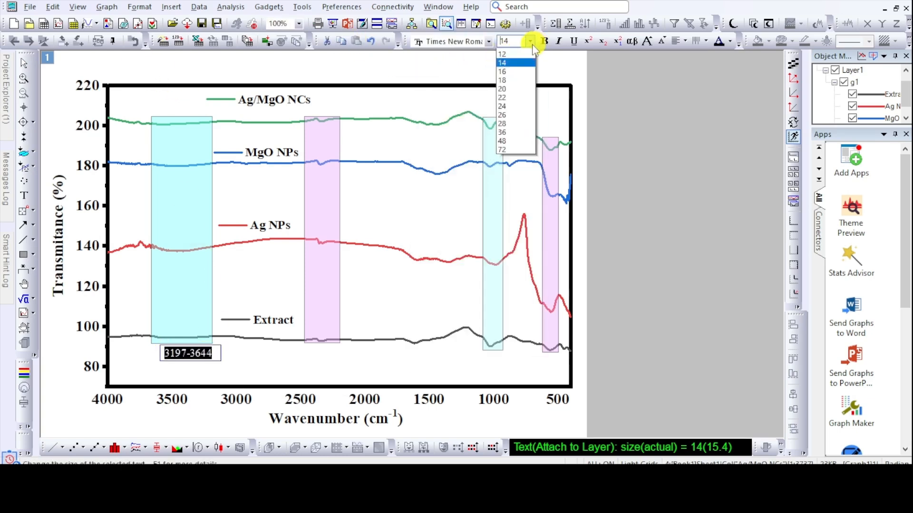
{"action": "left_click", "coordinate": [507, 124]}
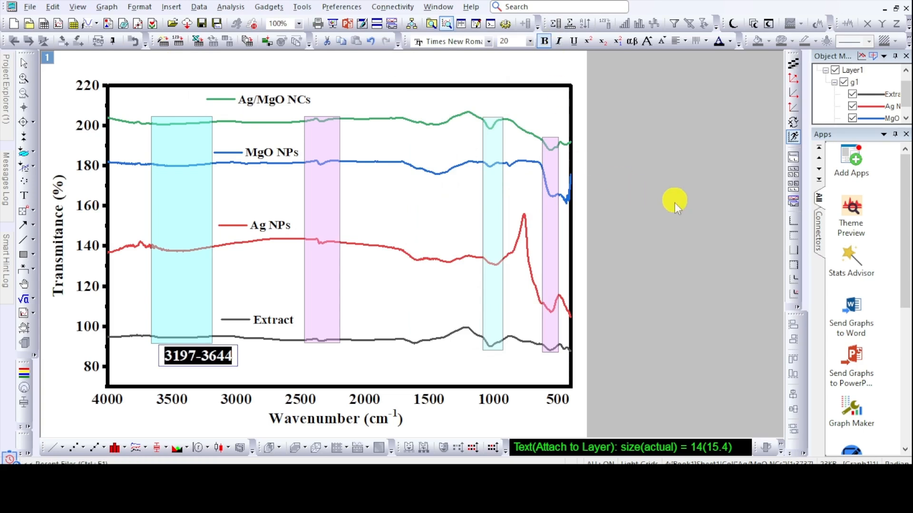
Shift the 3197-3644 label to sit beneath the wide cyan band and append the unit cm⁻¹ copied from the x-axis title
{"action": "left_click", "coordinate": [645, 257]}
{"action": "left_click_drag", "start_coordinate": [216, 360], "coordinate": [195, 360]}
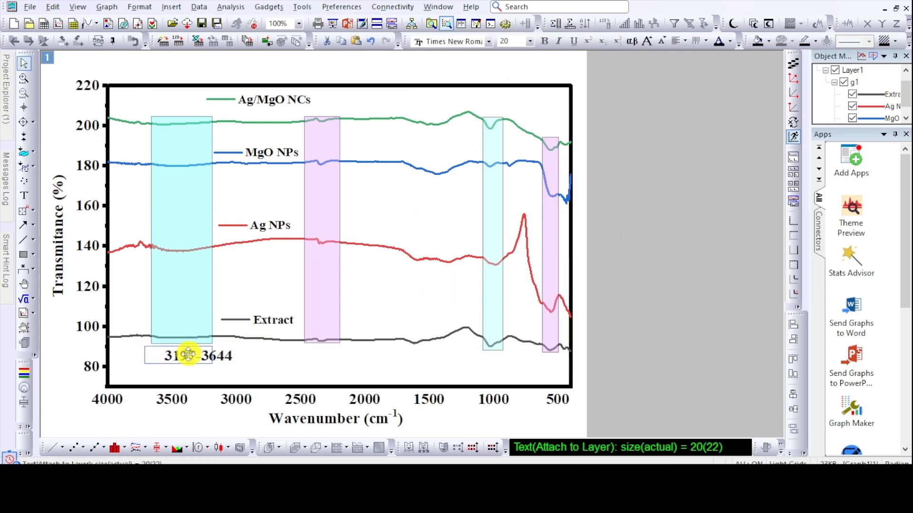
{"action": "left_click", "coordinate": [375, 420]}
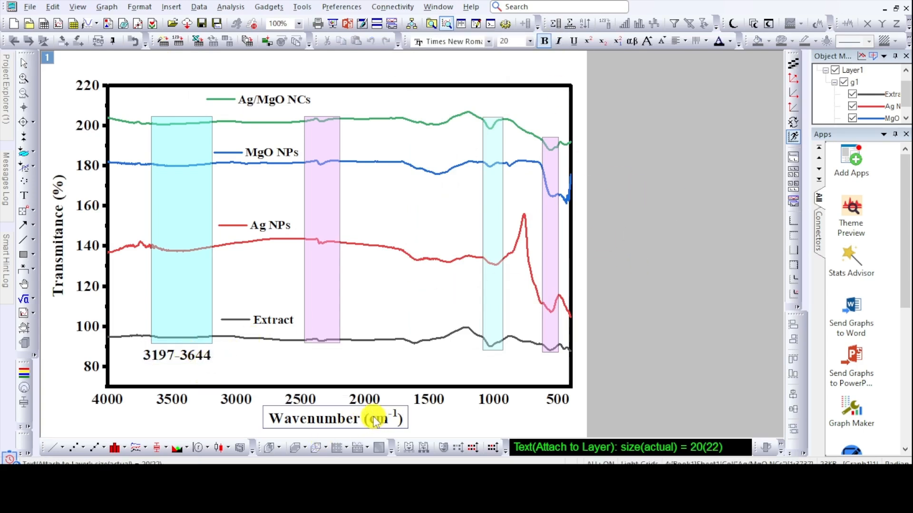
{"action": "left_click_drag", "start_coordinate": [373, 422], "coordinate": [397, 419]}
{"action": "right_click", "coordinate": [380, 421]}
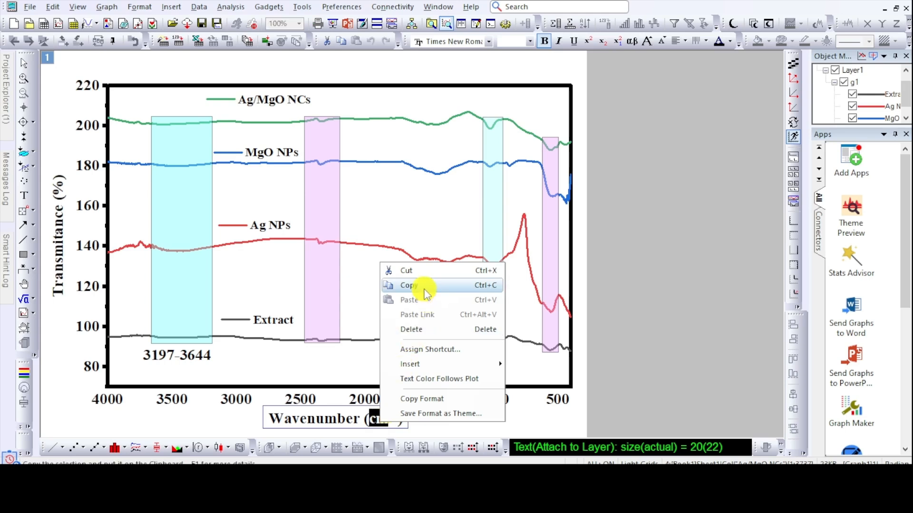
{"action": "left_click", "coordinate": [387, 284]}
{"action": "double_click", "coordinate": [197, 357]}
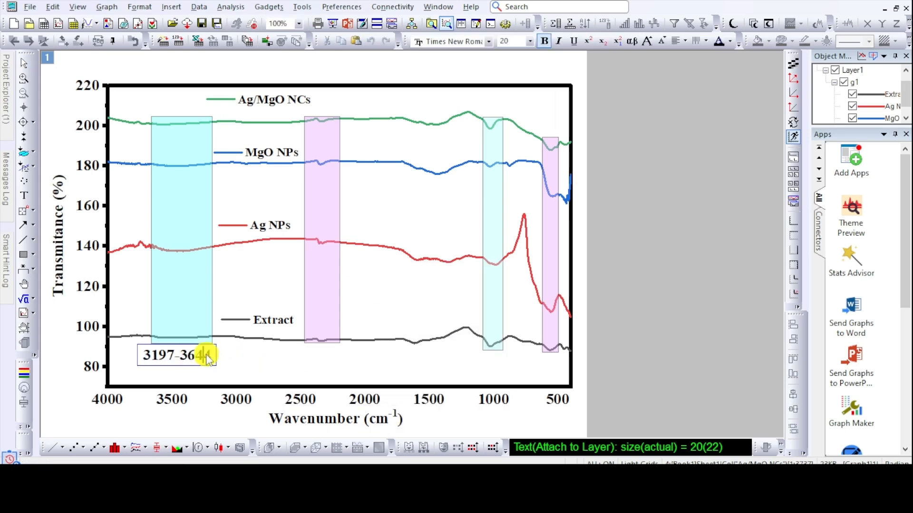
{"action": "key", "text": "ctrl+v"}
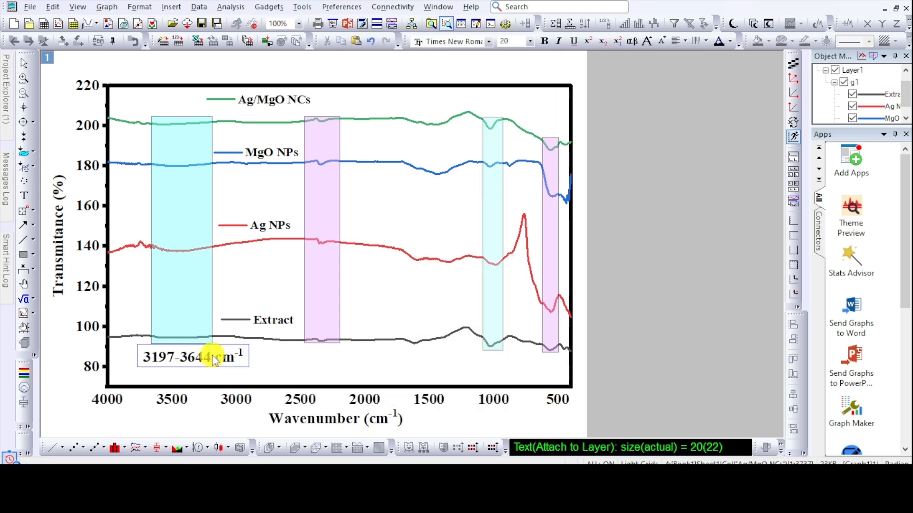
{"action": "left_click", "coordinate": [291, 373]}
Set the 3197-3644 cm⁻¹ label to font size 18 and recenter it beneath the wide cyan band
{"action": "double_click", "coordinate": [214, 360]}
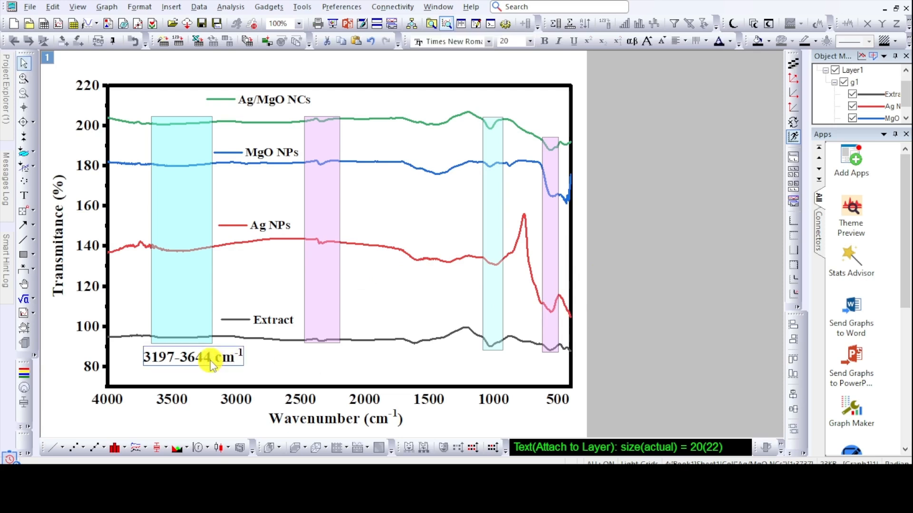
{"action": "key", "text": "ctrl+a"}
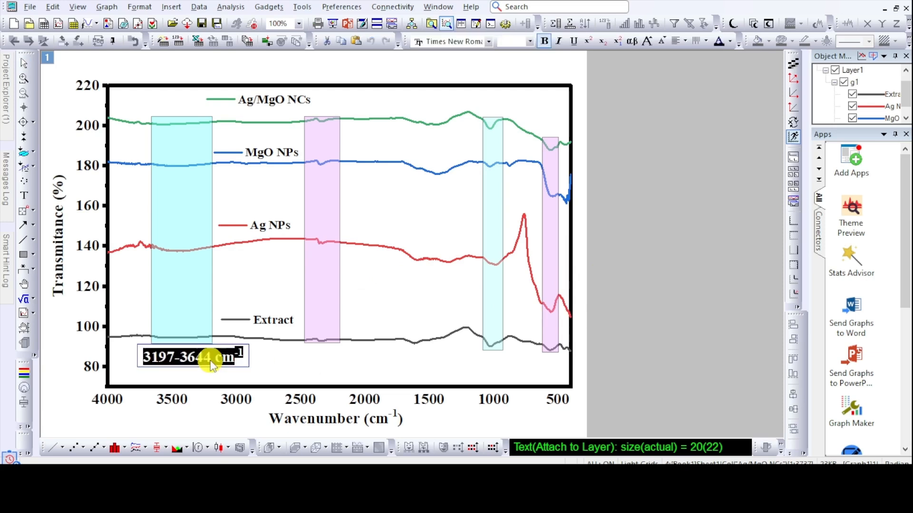
{"action": "left_click", "coordinate": [530, 41]}
{"action": "left_click", "coordinate": [516, 116]}
{"action": "left_click", "coordinate": [258, 375]}
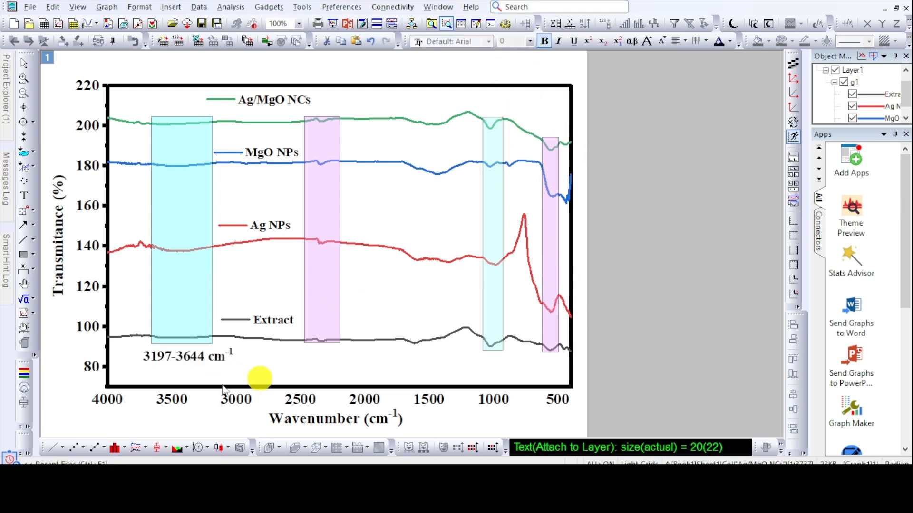
{"action": "left_click", "coordinate": [185, 360]}
{"action": "left_click_drag", "start_coordinate": [181, 359], "coordinate": [173, 356]}
{"action": "left_click", "coordinate": [276, 367]}
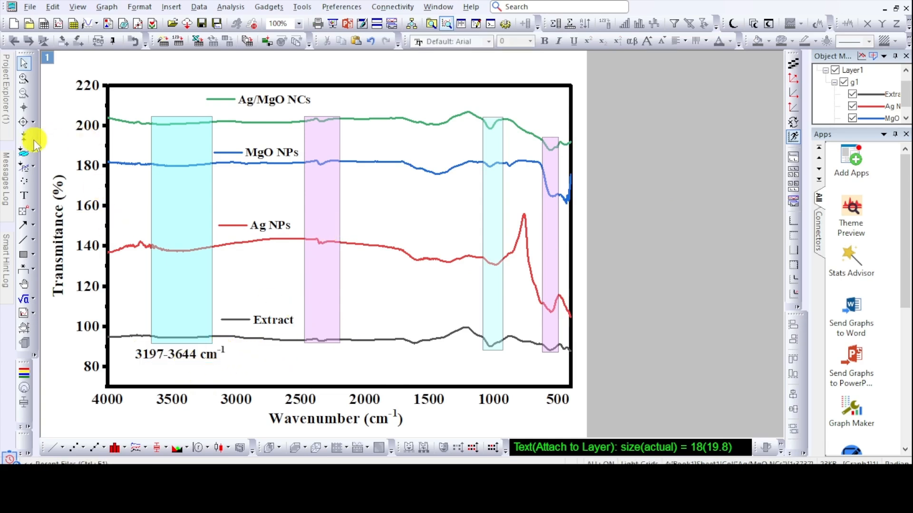
Read the wavenumber at the middle of the wide purple band with the Screen Reader and add the text 2350 beneath the band
{"action": "left_click", "coordinate": [24, 108]}
{"action": "left_click", "coordinate": [320, 343]}
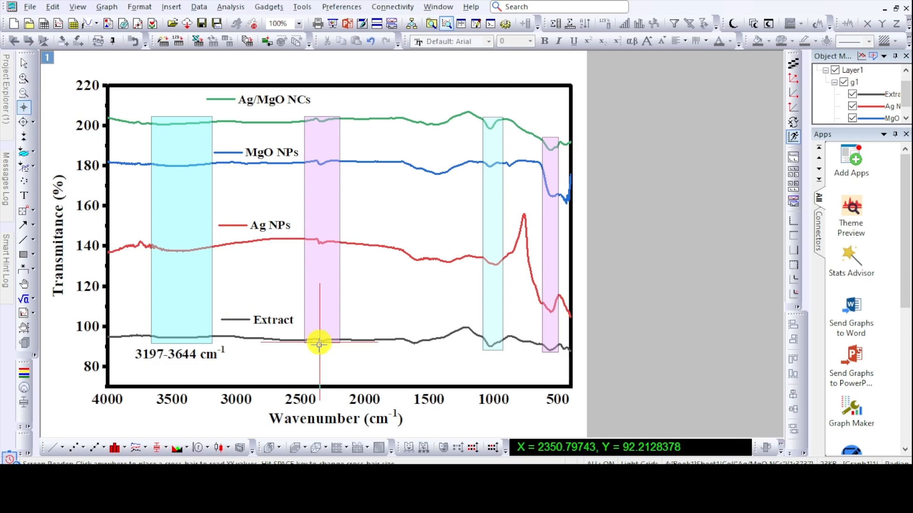
{"action": "left_click", "coordinate": [24, 196]}
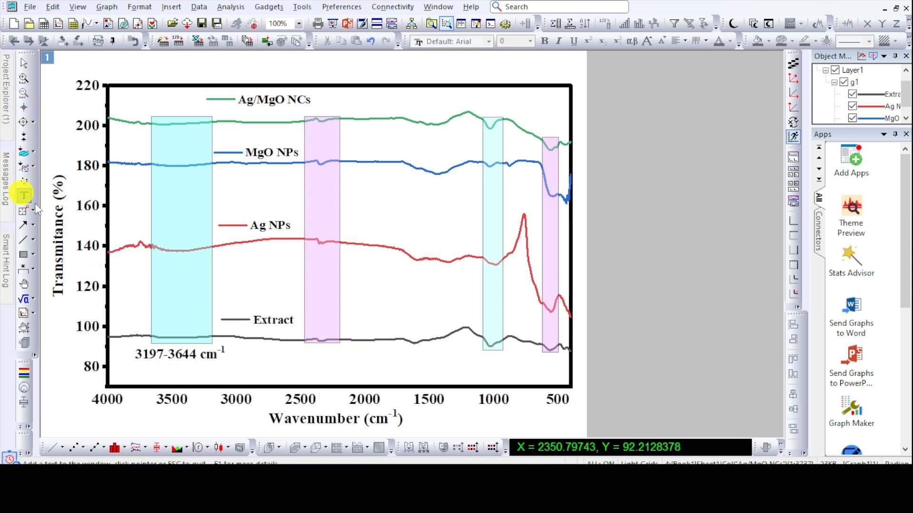
{"action": "left_click", "coordinate": [313, 354]}
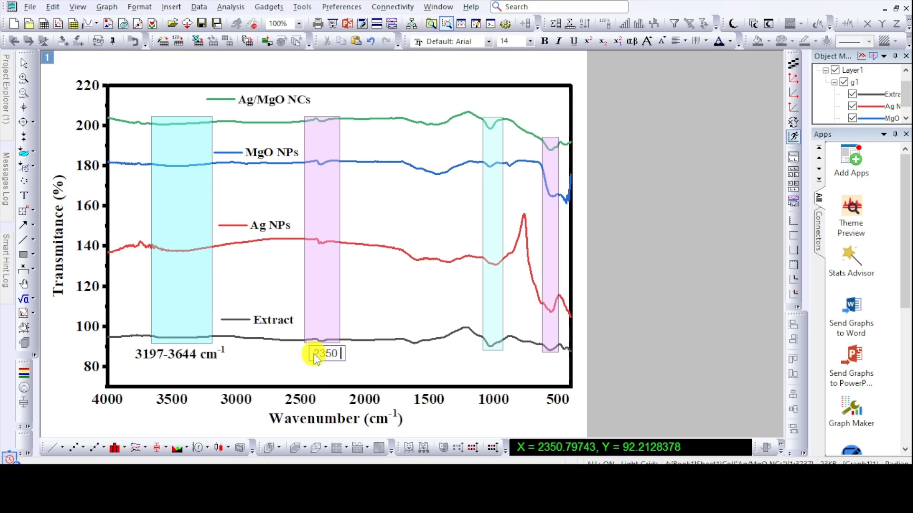
{"action": "left_click", "coordinate": [205, 362]}
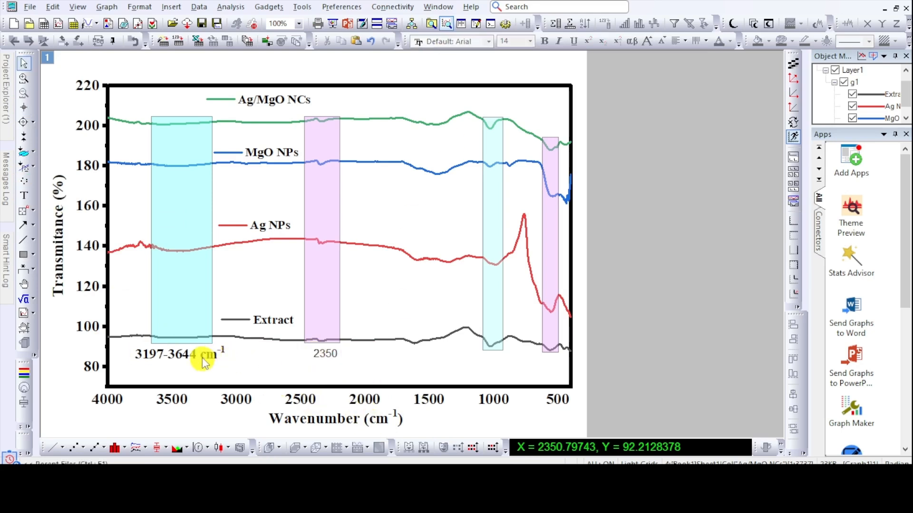
Copy the unit cm⁻¹ from the 3197-3644 label and append it to the 2350 label
{"action": "double_click", "coordinate": [204, 362]}
{"action": "left_click_drag", "start_coordinate": [200, 357], "coordinate": [221, 359]}
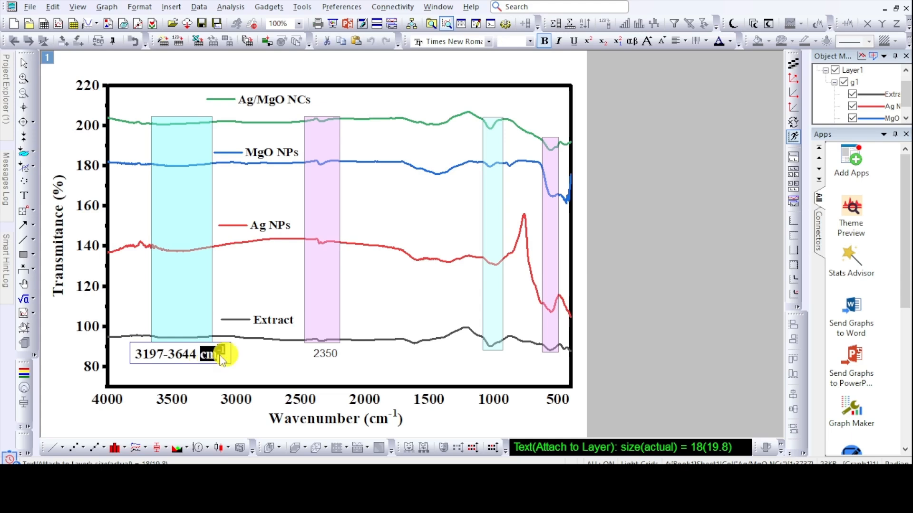
{"action": "right_click", "coordinate": [221, 359]}
{"action": "left_click", "coordinate": [248, 231]}
{"action": "double_click", "coordinate": [333, 355]}
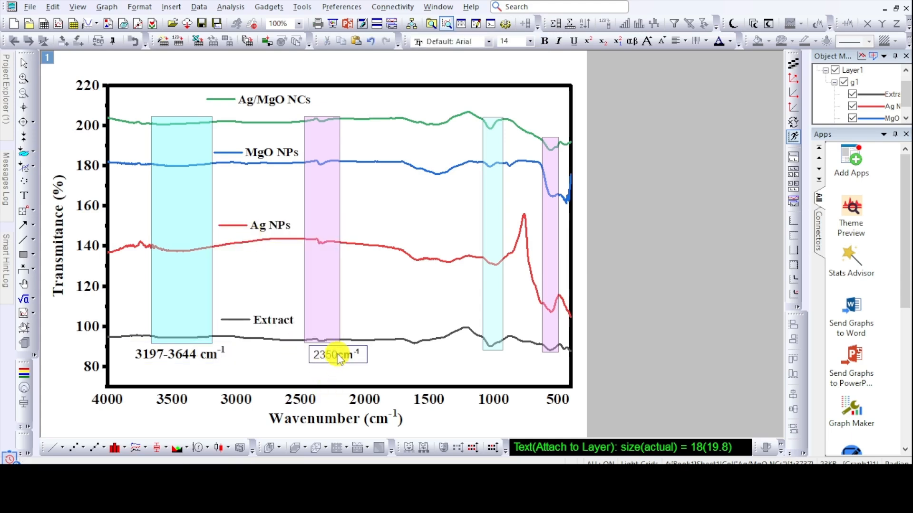
Format the whole 2350 cm⁻¹ label in bold Times New Roman at size 18
{"action": "key", "text": "ctrl+a"}
{"action": "left_click", "coordinate": [485, 41]}
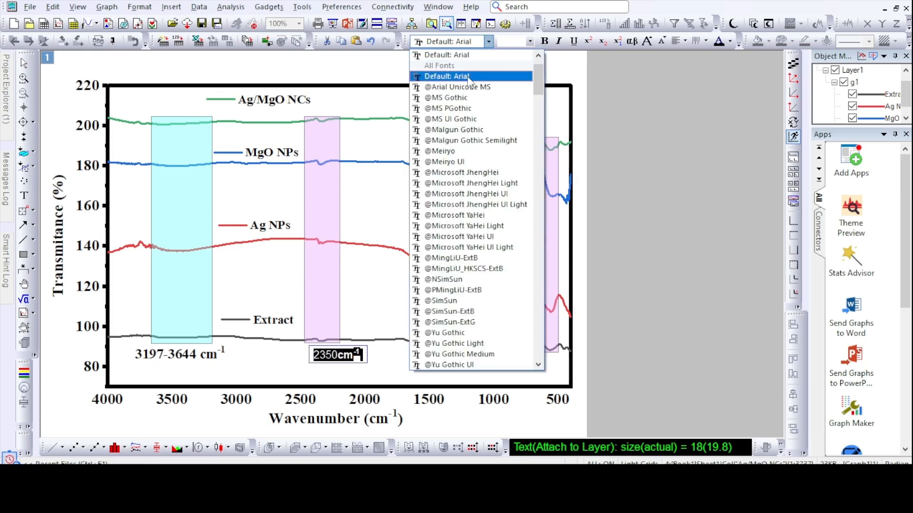
{"action": "key", "text": "Escape"}
{"action": "left_click", "coordinate": [529, 41]}
{"action": "left_click", "coordinate": [513, 109]}
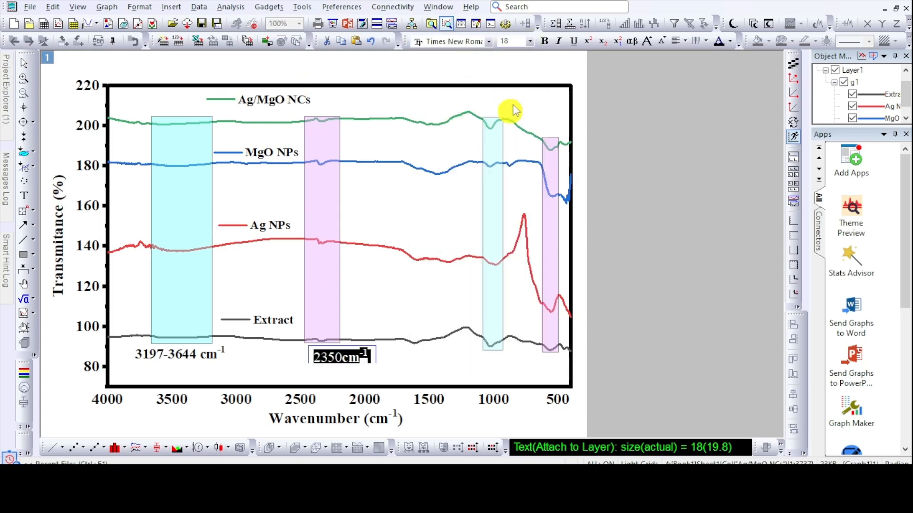
Insert a space before the unit in the 2350 cm⁻¹ label and center the label beneath the wide purple band
{"action": "left_click", "coordinate": [343, 359]}
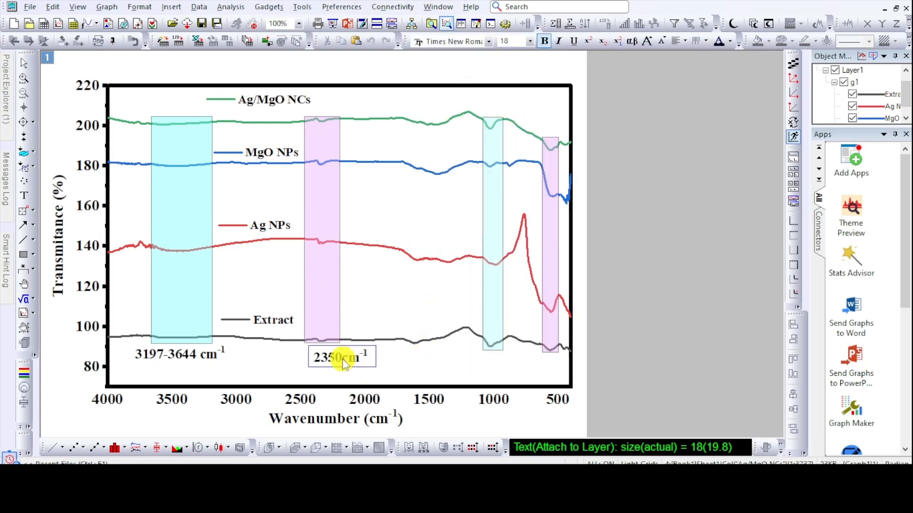
{"action": "left_click", "coordinate": [337, 372]}
{"action": "left_click", "coordinate": [363, 365]}
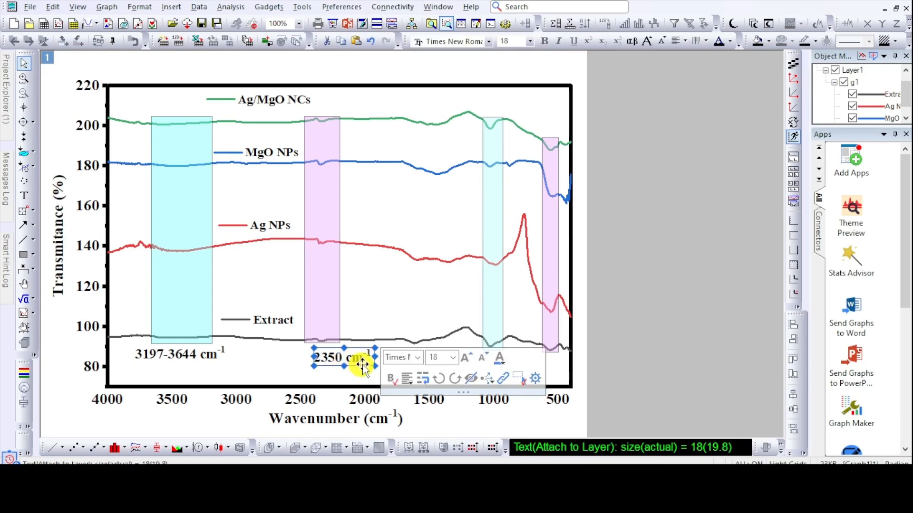
{"action": "left_click_drag", "start_coordinate": [363, 365], "coordinate": [344, 363]}
{"action": "left_click", "coordinate": [412, 371]}
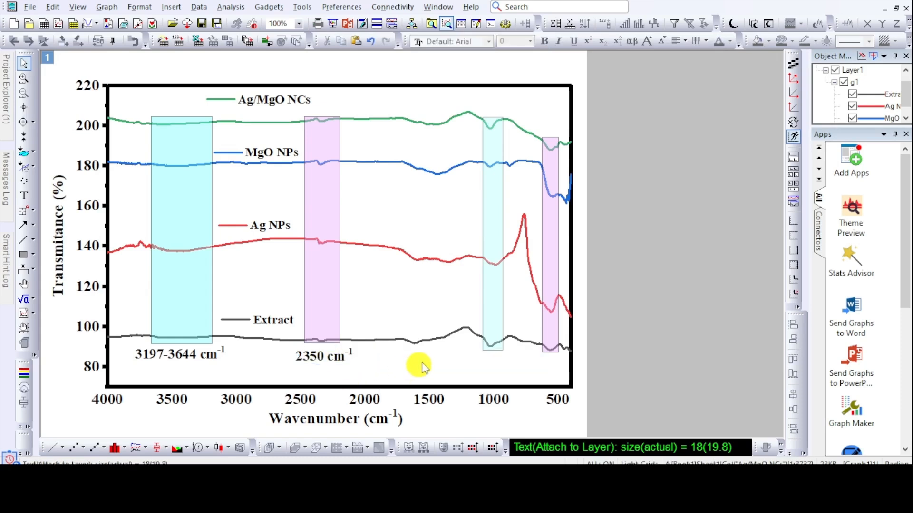
Copy the 2350 cm⁻¹ label and paste two duplicates, one near the narrow cyan band and one beside the graph page
{"action": "right_click", "coordinate": [336, 355]}
{"action": "left_click", "coordinate": [380, 195]}
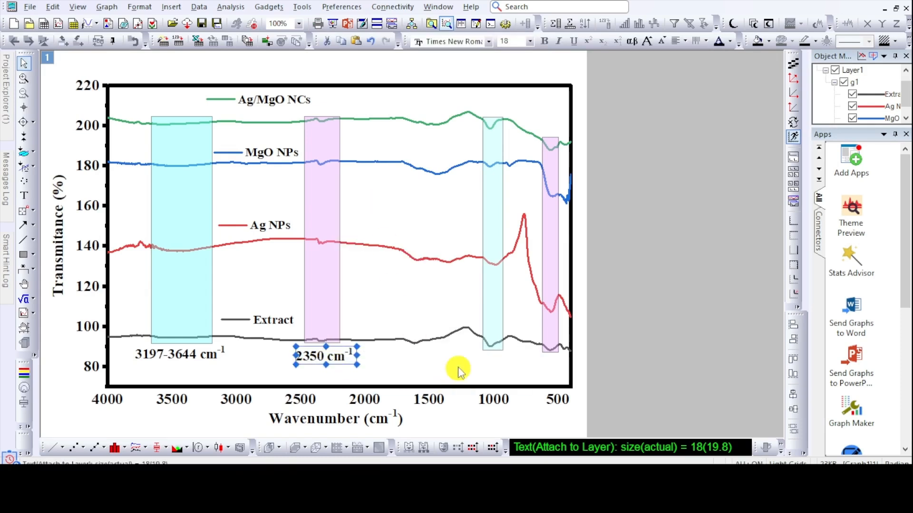
{"action": "right_click", "coordinate": [449, 362]}
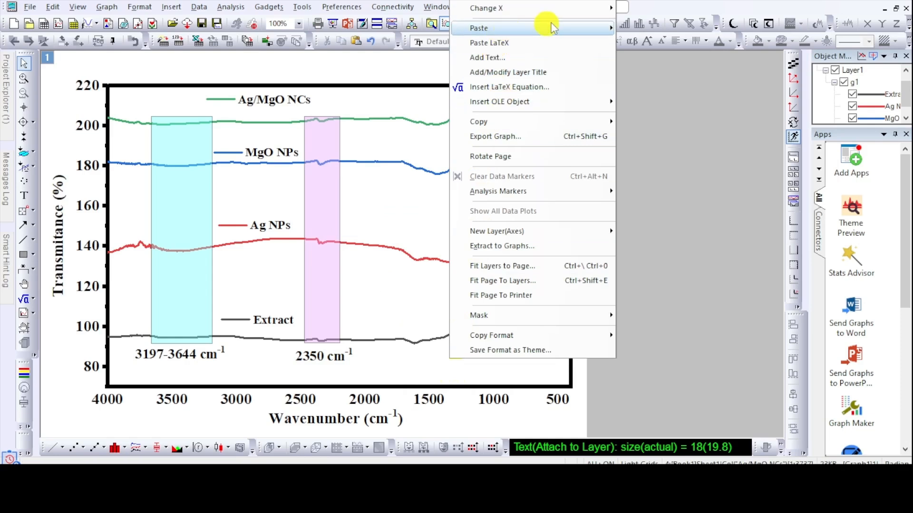
{"action": "mouse_move", "coordinate": [571, 28]}
{"action": "left_click", "coordinate": [627, 30]}
{"action": "right_click", "coordinate": [637, 163]}
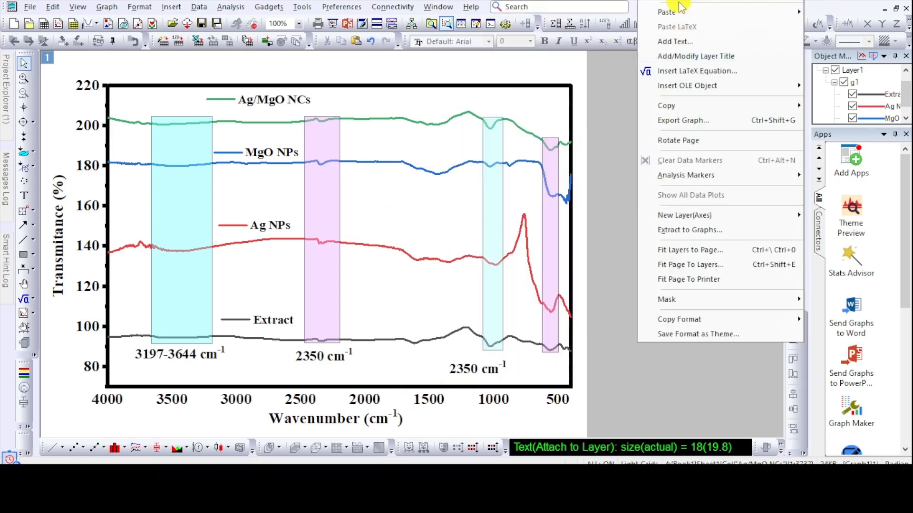
{"action": "mouse_move", "coordinate": [680, 14]}
{"action": "left_click", "coordinate": [546, 11]}
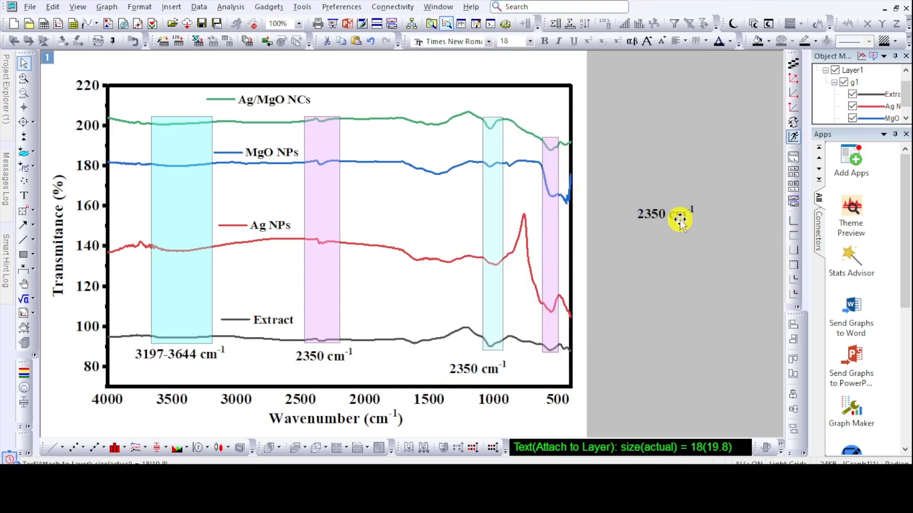
Position the two duplicated labels beneath the narrow purple band and the narrow cyan band
{"action": "left_click_drag", "start_coordinate": [682, 218], "coordinate": [555, 369]}
{"action": "left_click_drag", "start_coordinate": [485, 369], "coordinate": [448, 367]}
{"action": "left_click", "coordinate": [704, 339]}
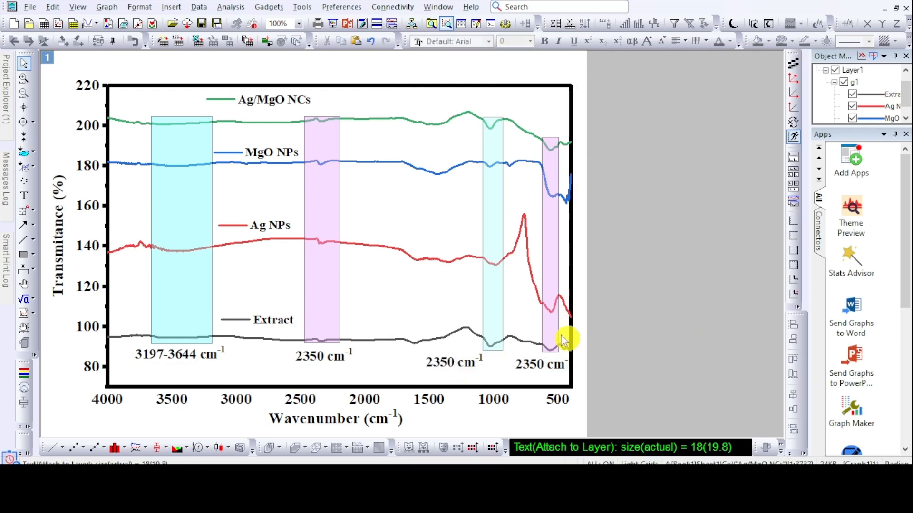
Shift the narrow cyan band's label slightly down and left, and draw an arrow from the band's bottom edge to it
{"action": "left_click", "coordinate": [459, 365]}
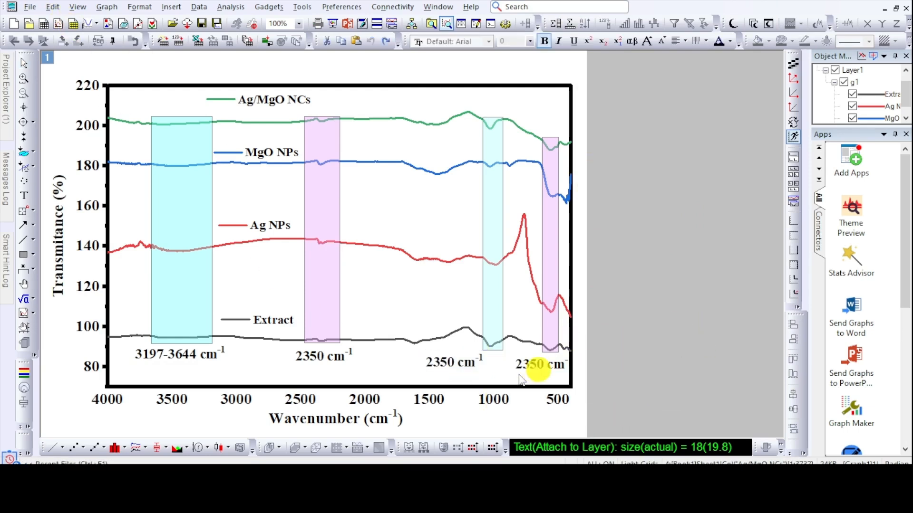
{"action": "left_click", "coordinate": [458, 369]}
{"action": "left_click_drag", "start_coordinate": [460, 371], "coordinate": [452, 378]}
{"action": "left_click", "coordinate": [669, 335]}
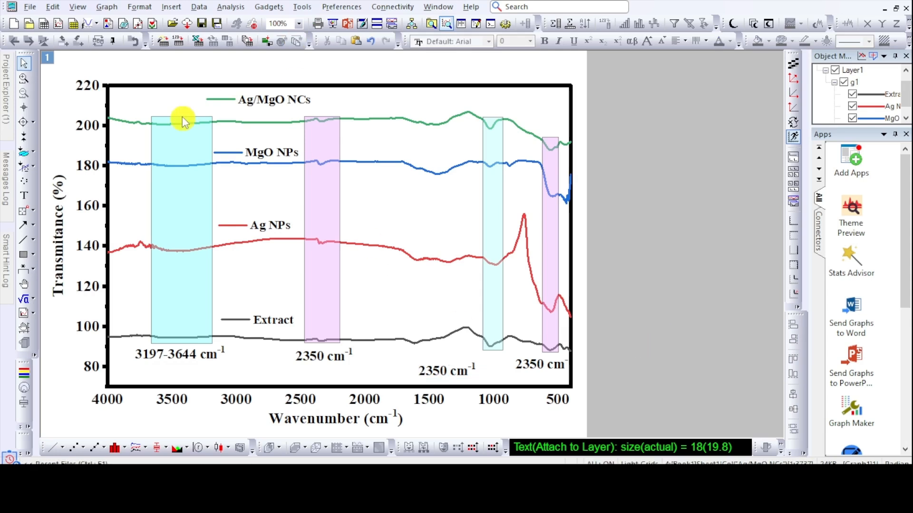
{"action": "left_click", "coordinate": [23, 224]}
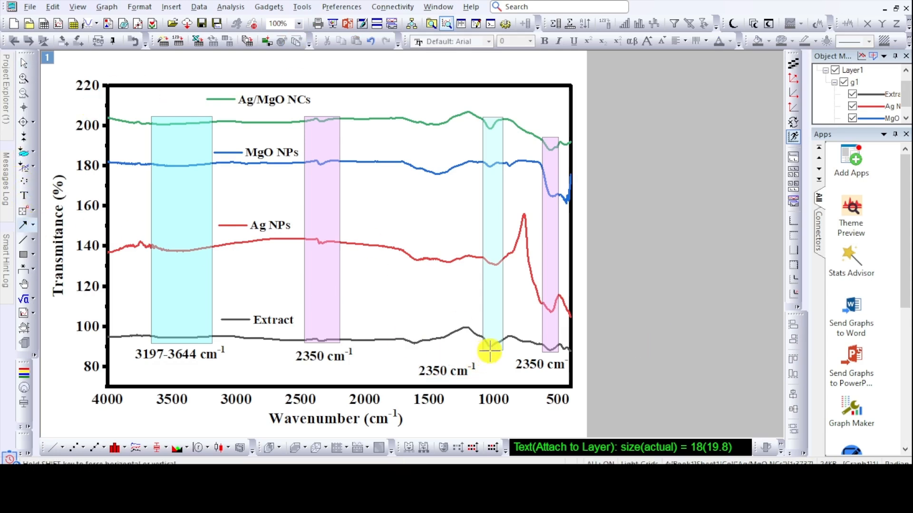
{"action": "left_click_drag", "start_coordinate": [476, 363], "coordinate": [479, 361]}
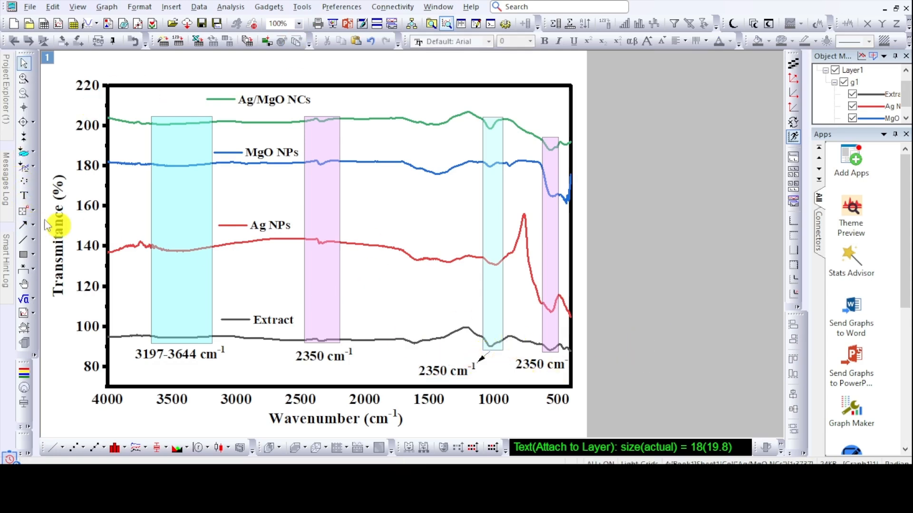
Read the wavenumber at the Extract dip in the narrow cyan band with the Screen Reader and change its label to 1026 cm⁻¹
{"action": "left_click", "coordinate": [23, 107]}
{"action": "left_click", "coordinate": [490, 347]}
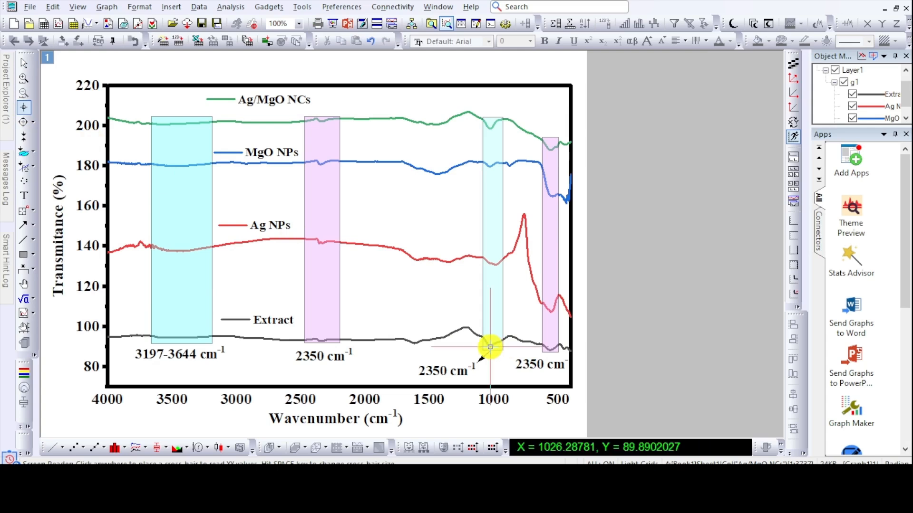
{"action": "left_click", "coordinate": [24, 195]}
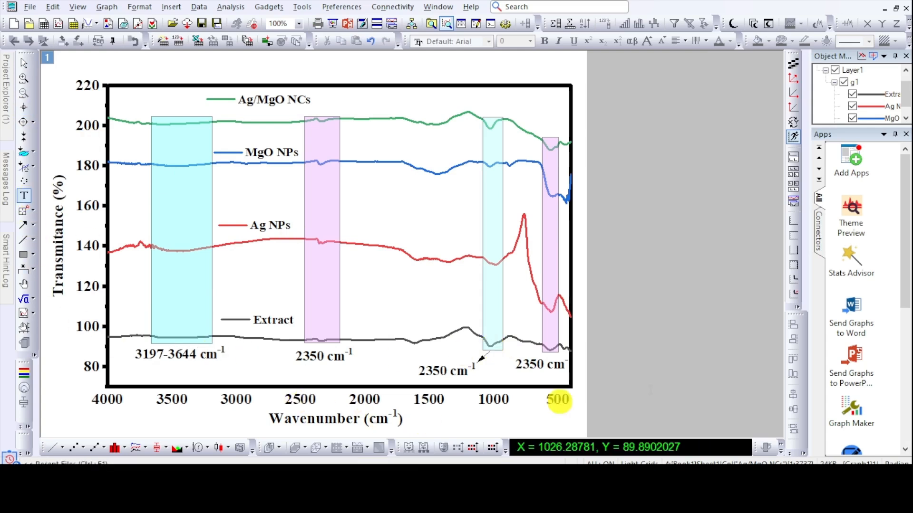
{"action": "left_click", "coordinate": [689, 321]}
{"action": "left_click", "coordinate": [442, 371]}
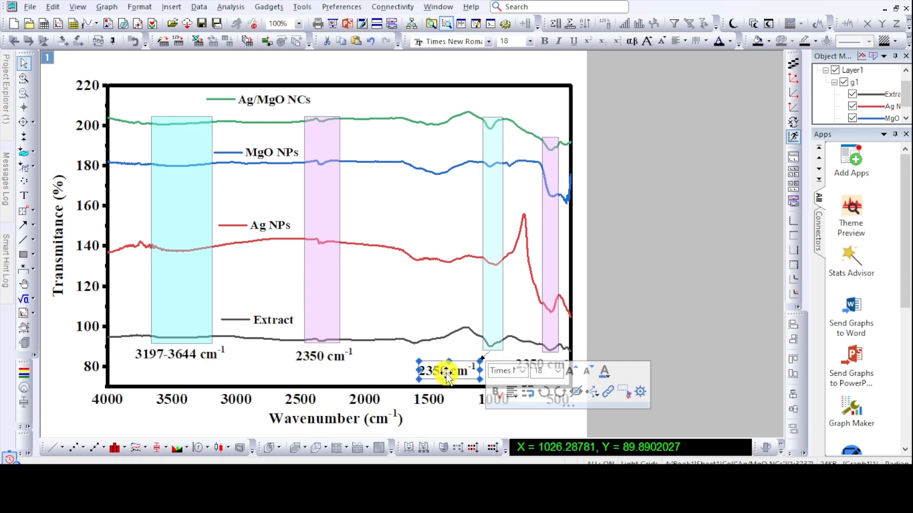
{"action": "double_click", "coordinate": [443, 372]}
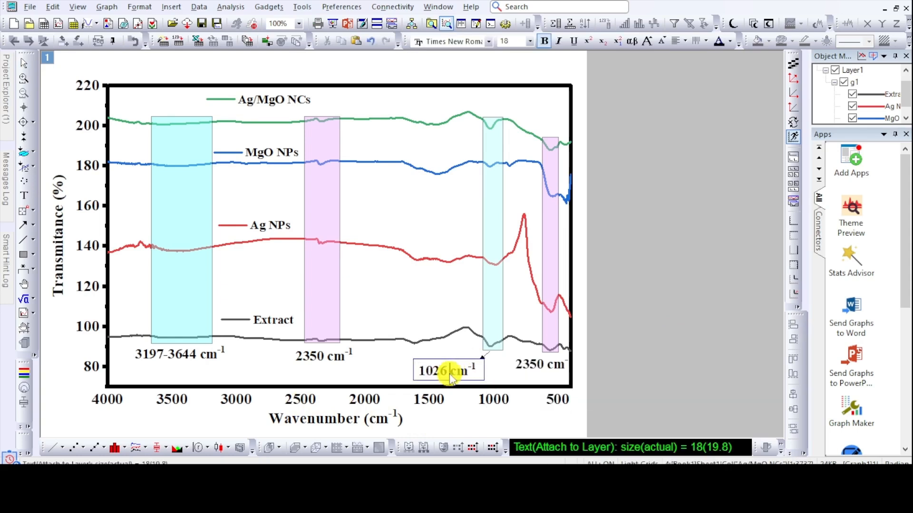
{"action": "left_click", "coordinate": [606, 315]}
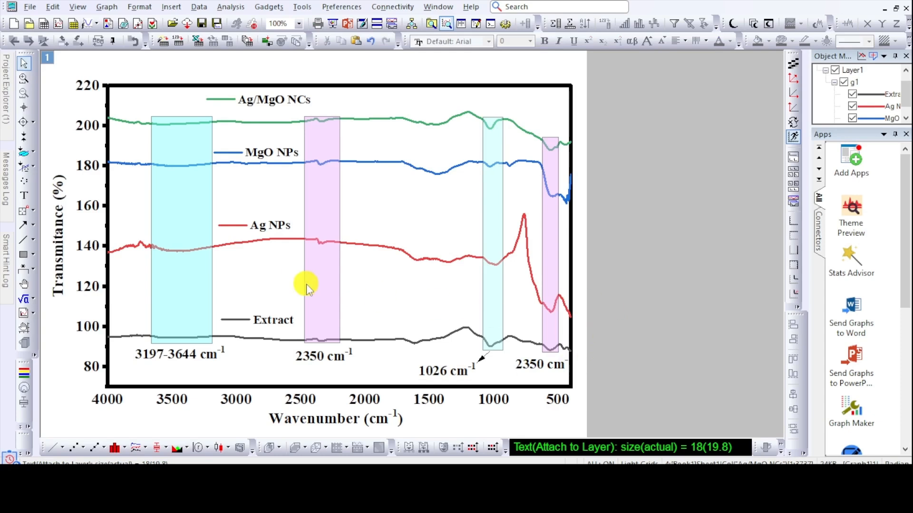
Read the wavenumber at the Extract dip in the narrow purple band, change that band's label to 558 cm⁻¹, and nudge it slightly right
{"action": "left_click", "coordinate": [23, 107]}
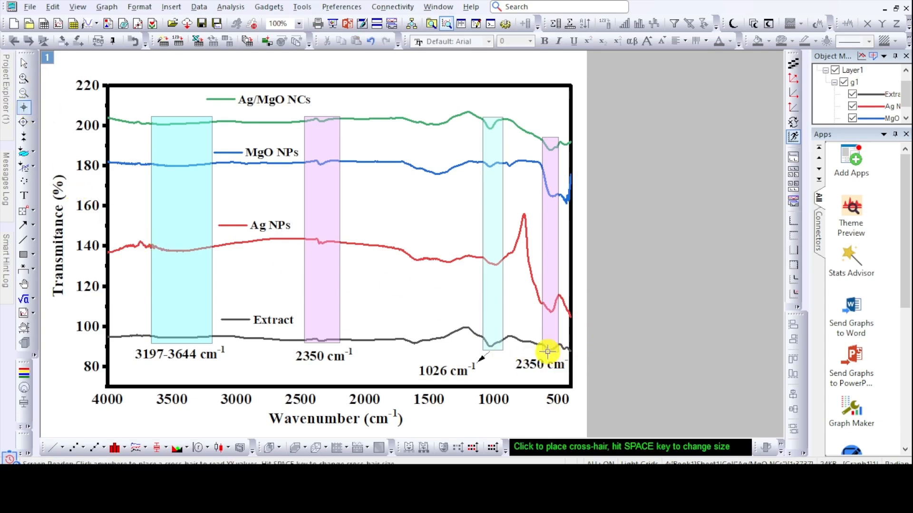
{"action": "left_click", "coordinate": [550, 350]}
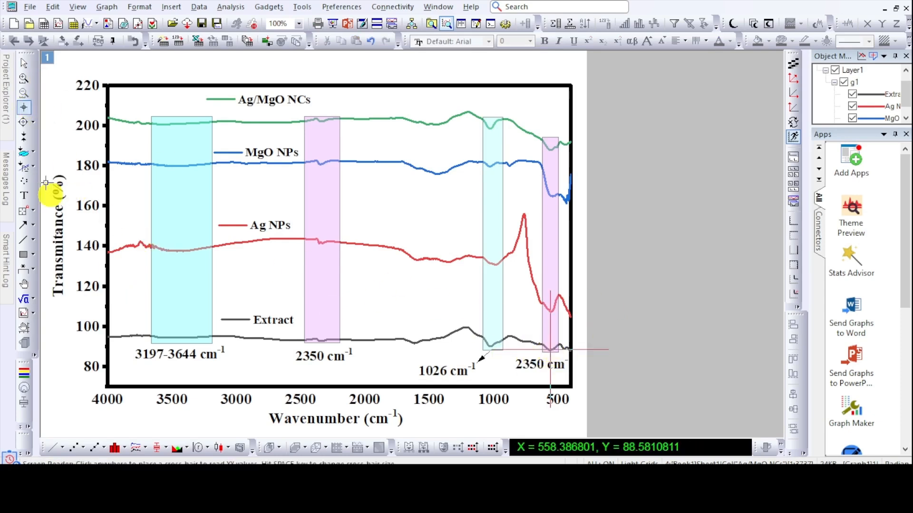
{"action": "left_click", "coordinate": [24, 196]}
{"action": "left_click", "coordinate": [680, 326]}
{"action": "left_click", "coordinate": [538, 364]}
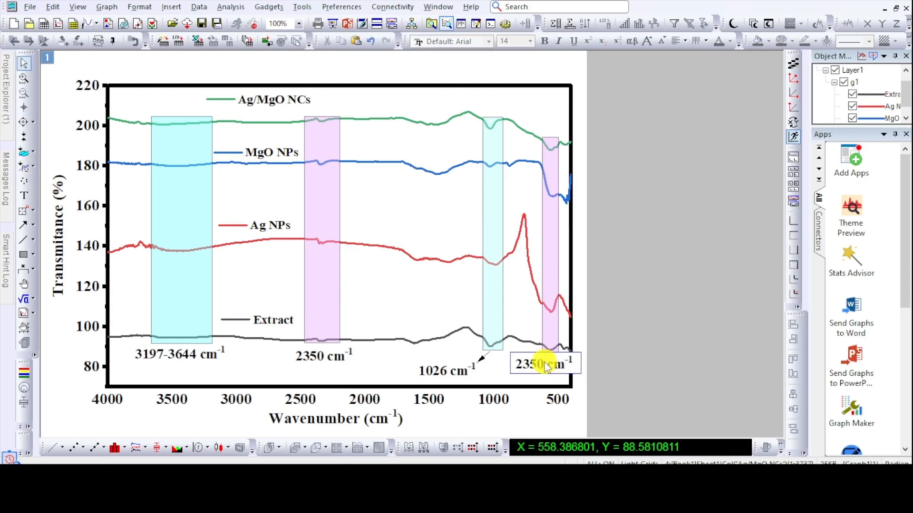
{"action": "left_click_drag", "start_coordinate": [545, 364], "coordinate": [525, 372]}
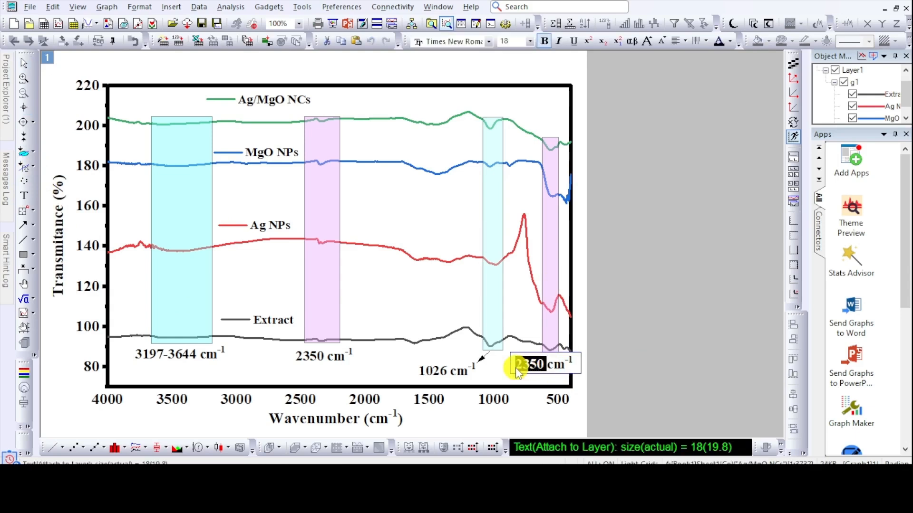
{"action": "type", "text": "558"}
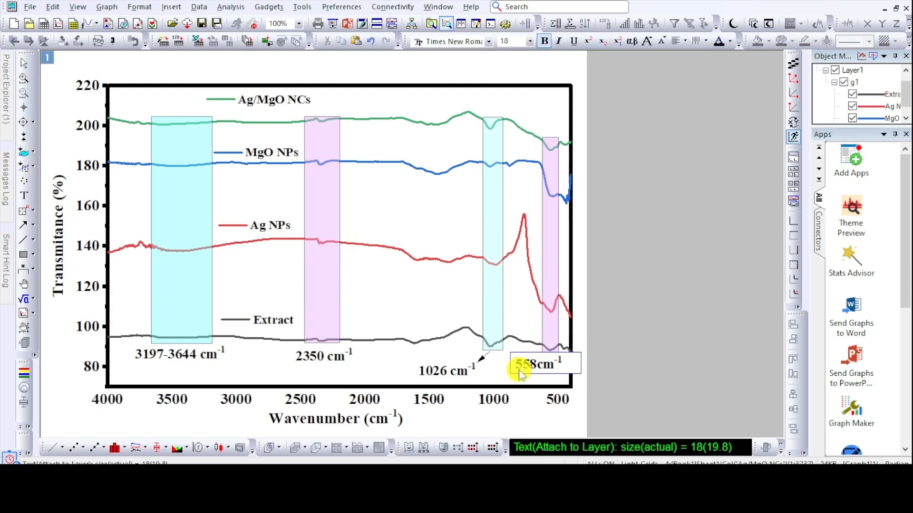
{"action": "left_click", "coordinate": [718, 274]}
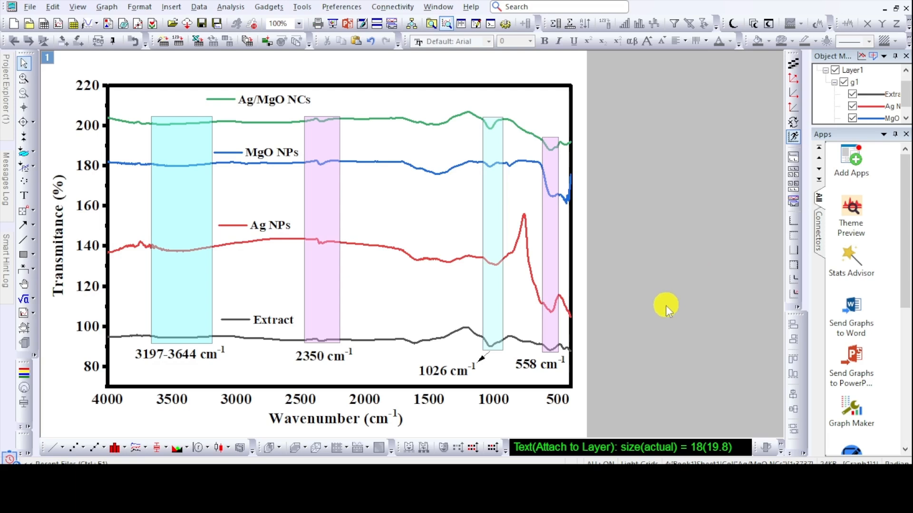
{"action": "left_click_drag", "start_coordinate": [535, 365], "coordinate": [540, 366]}
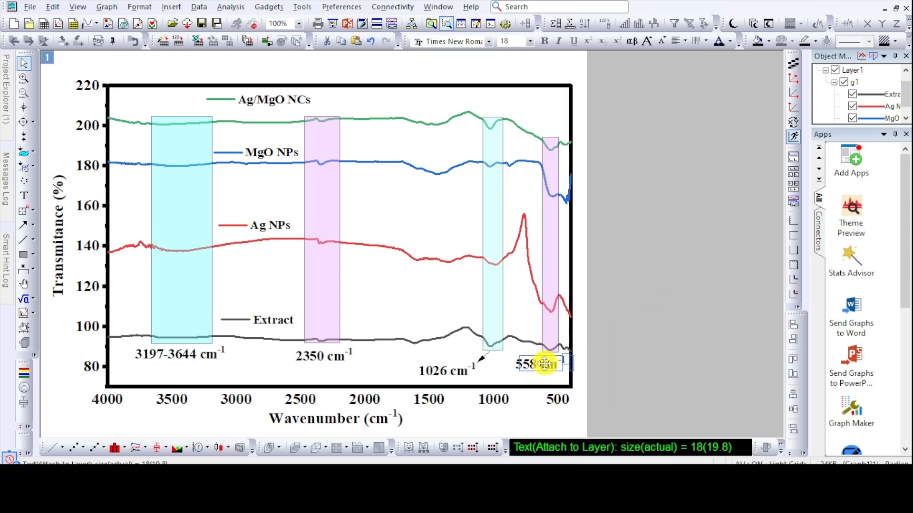
{"action": "left_click", "coordinate": [677, 304]}
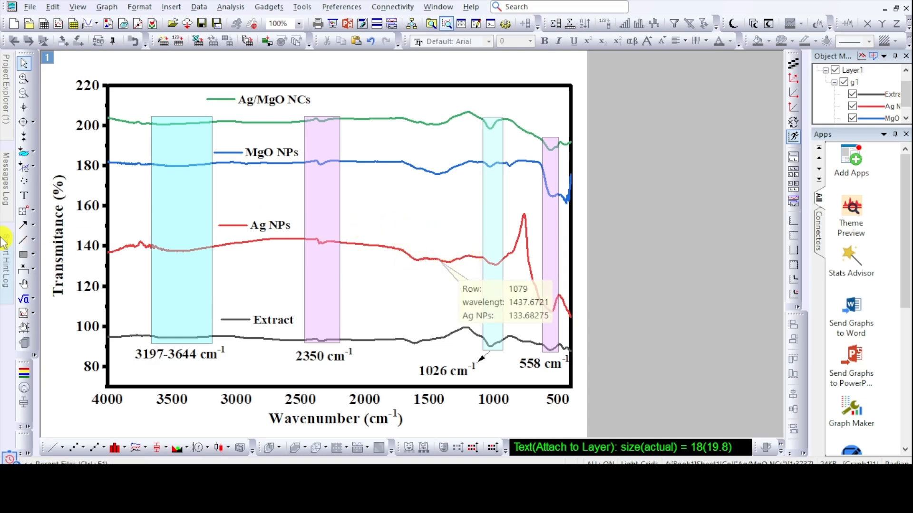
Read the wavenumber at the MgO NPs curve's final minimum and add a bold Times New Roman label 433 beside the narrow purple band
{"action": "left_click", "coordinate": [23, 107]}
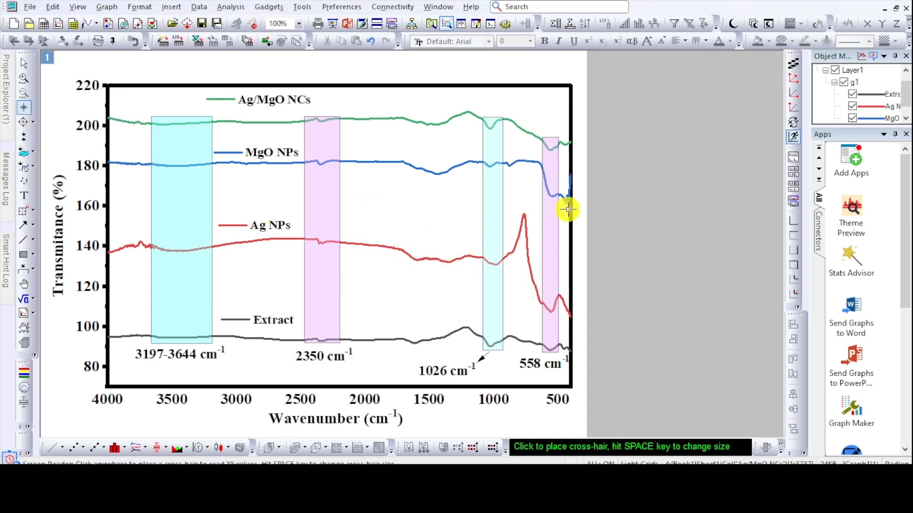
{"action": "left_click", "coordinate": [566, 203]}
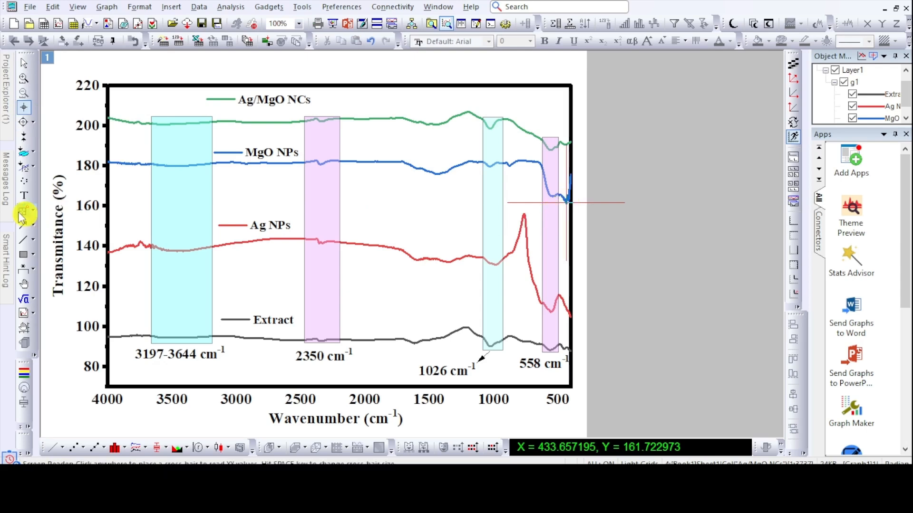
{"action": "left_click", "coordinate": [23, 195]}
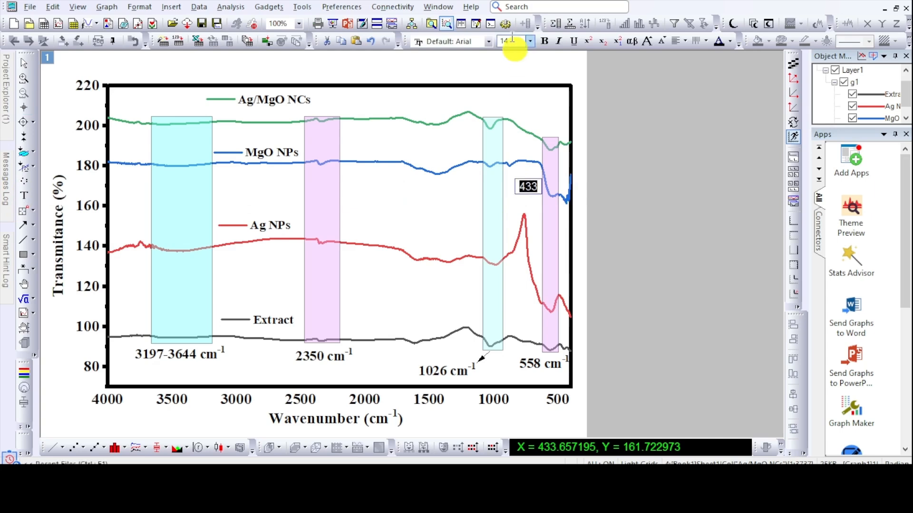
{"action": "left_click", "coordinate": [488, 42]}
{"action": "left_click", "coordinate": [459, 66]}
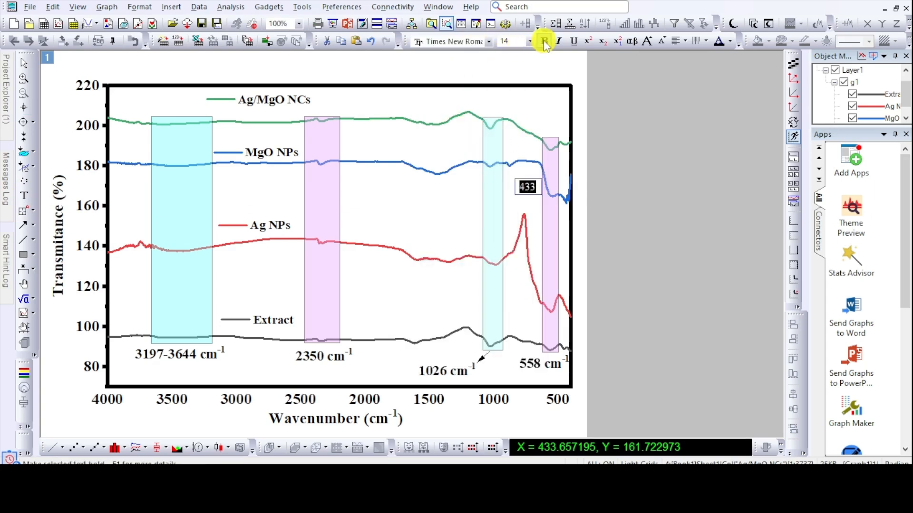
{"action": "left_click", "coordinate": [672, 203]}
Draw an arrow from the MgO NPs curve's final minimum leftward across the narrow purple band and align the 433 label with its arrowhead
{"action": "left_click", "coordinate": [23, 225]}
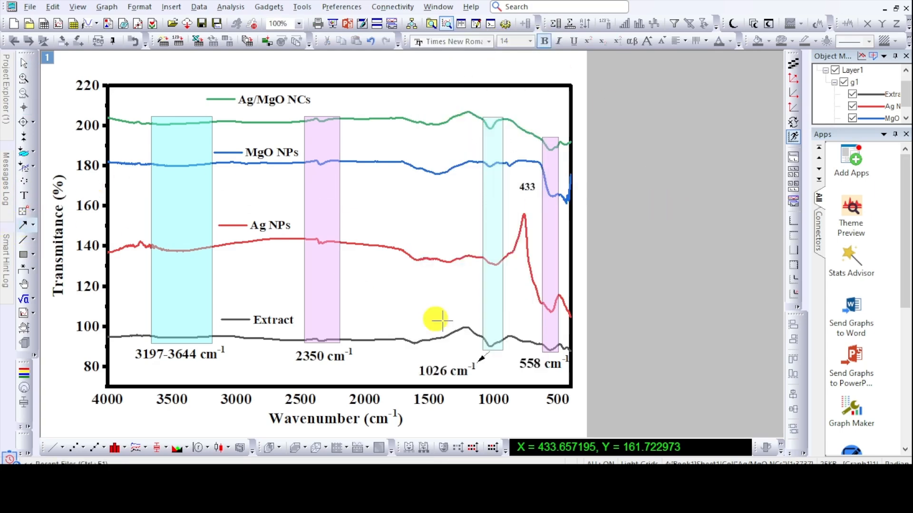
{"action": "left_click_drag", "start_coordinate": [566, 198], "coordinate": [532, 197]}
{"action": "left_click", "coordinate": [524, 187]}
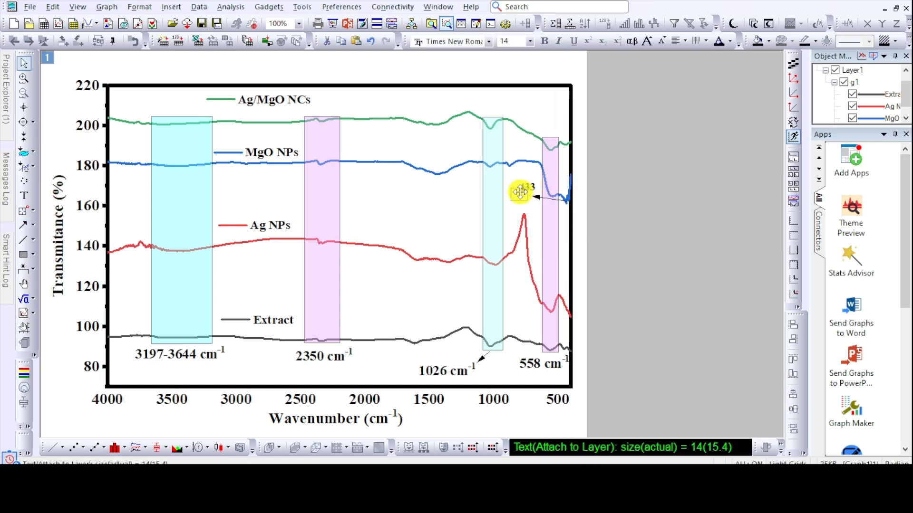
{"action": "left_click", "coordinate": [652, 178]}
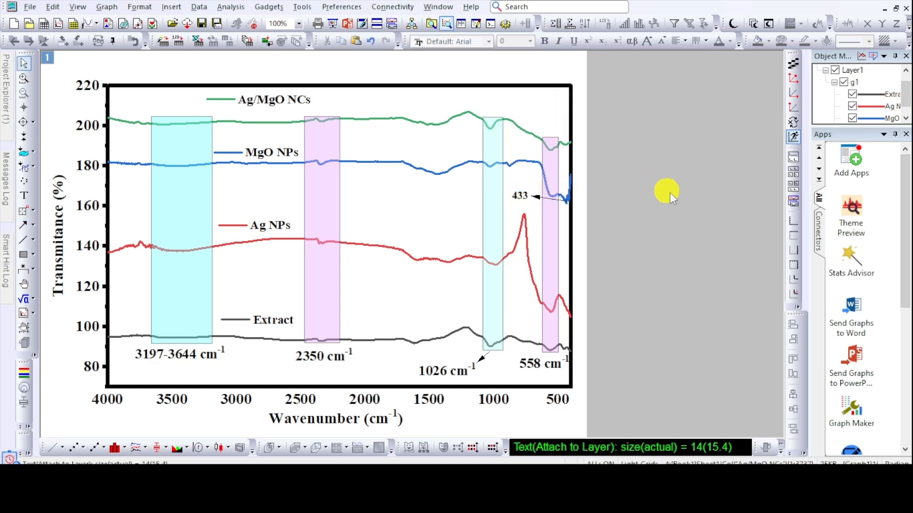